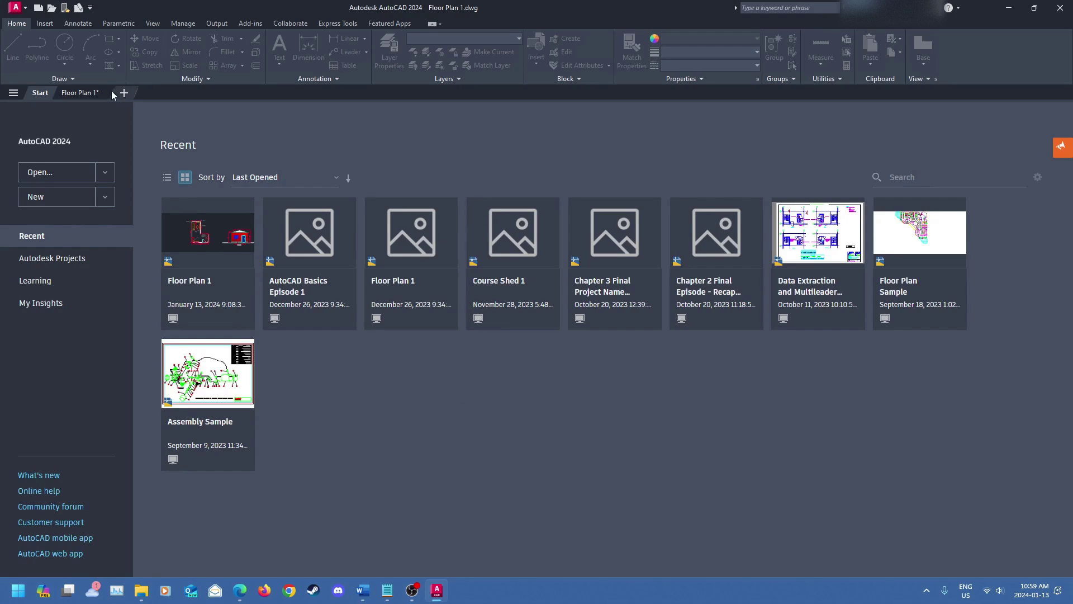
Switch to the Floor Plan 1 drawing and inspect the bench's 4'-6" dimension in the shed plan
left_click(79, 95)
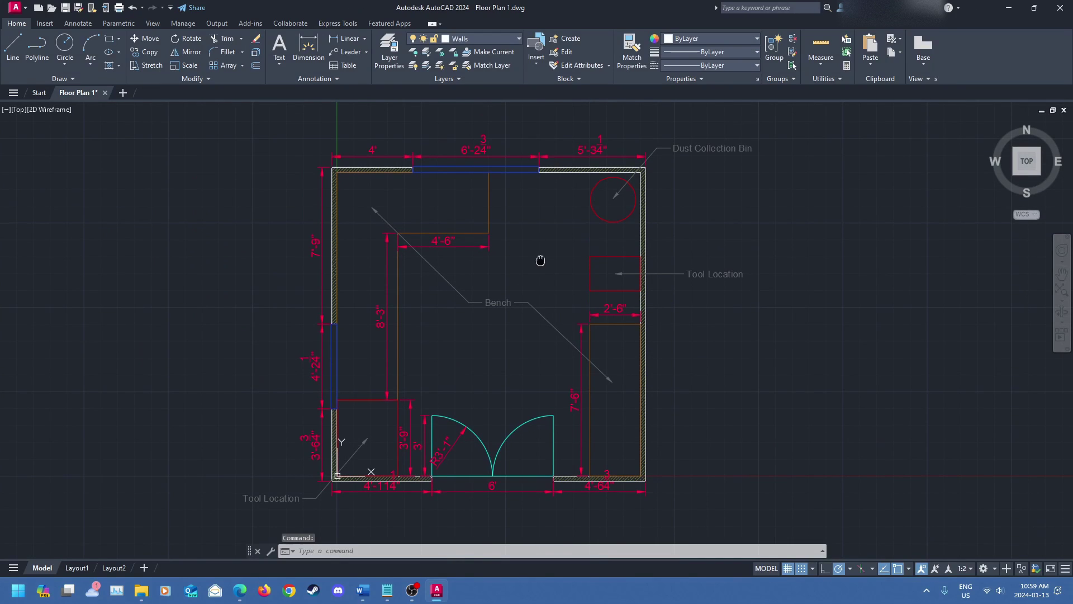
scroll(531, 280, "down", 3)
mouse_move(528, 286)
middle_mouse_down()
mouse_move(496, 304)
mouse_move(526, 308)
middle_mouse_up()
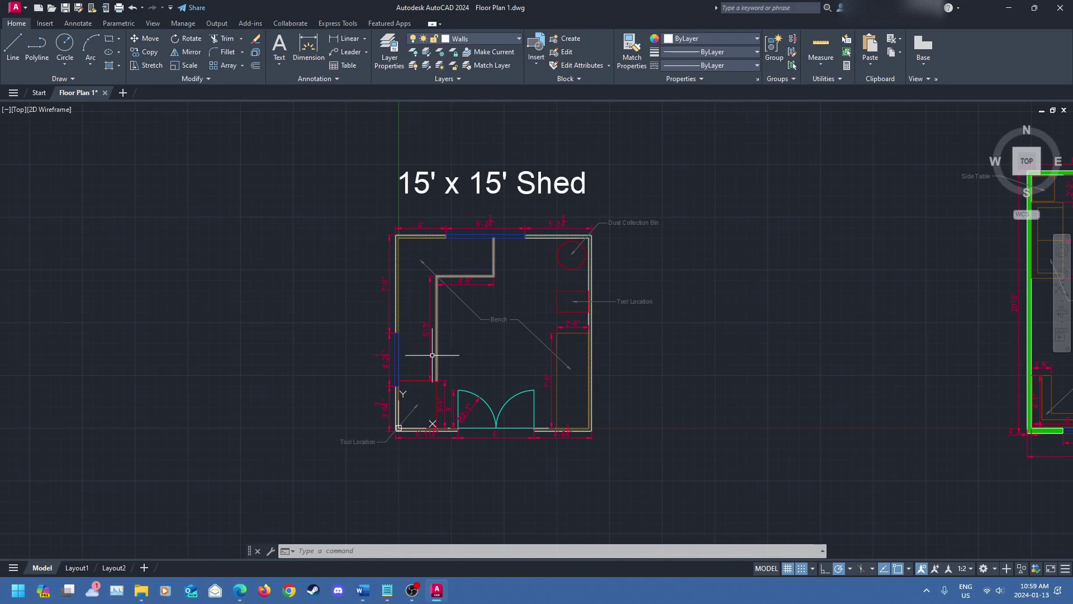
scroll(475, 313, "up", 3)
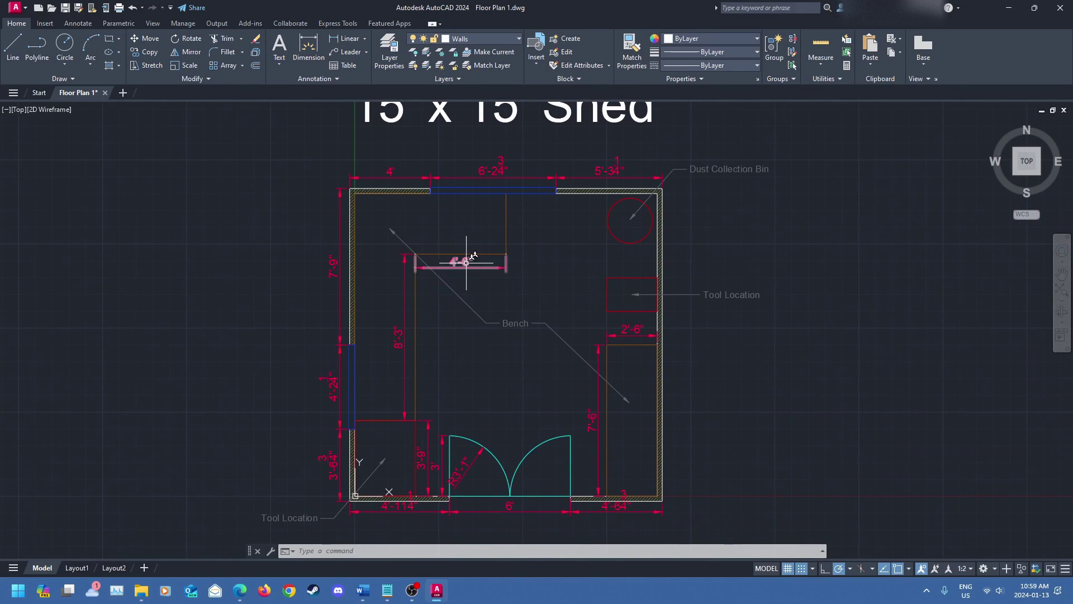
left_click(466, 263)
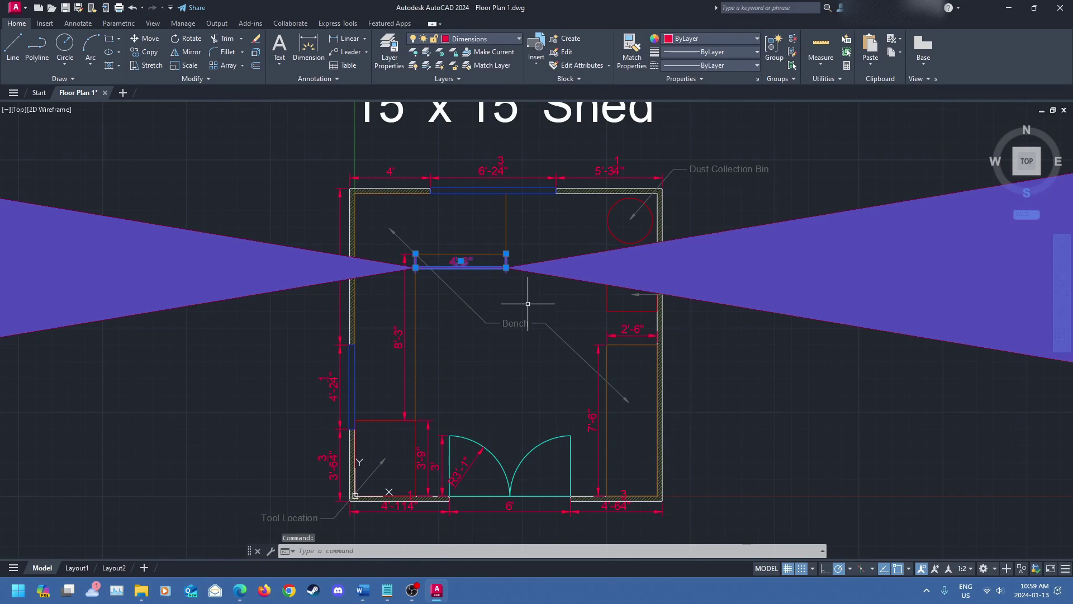
key("Escape")
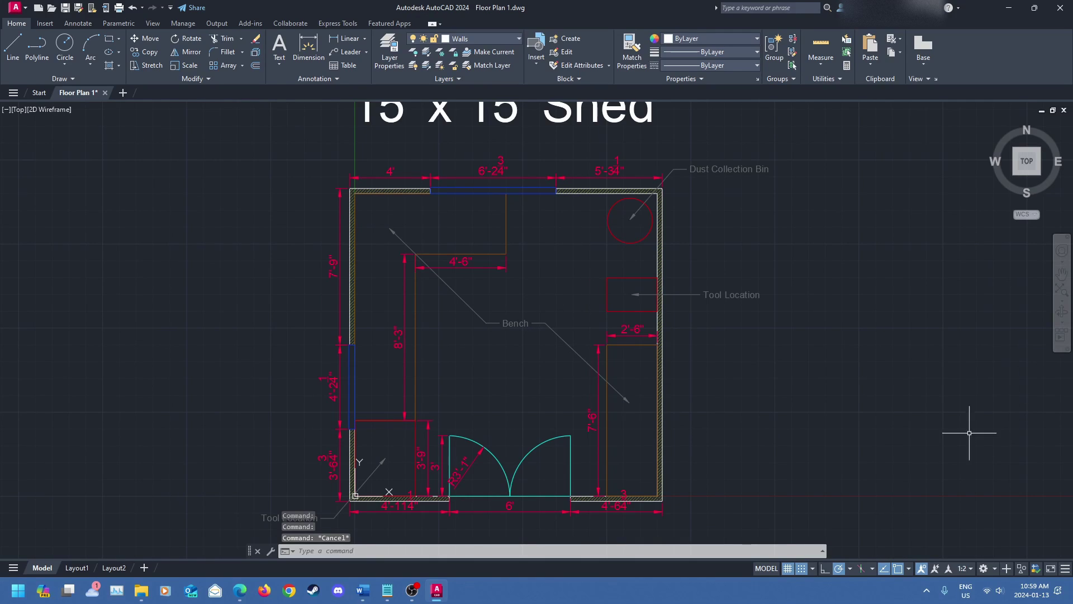
Enable automatic adding of scales to annotative objects and set the annotation scale to 1:4
left_click(934, 570)
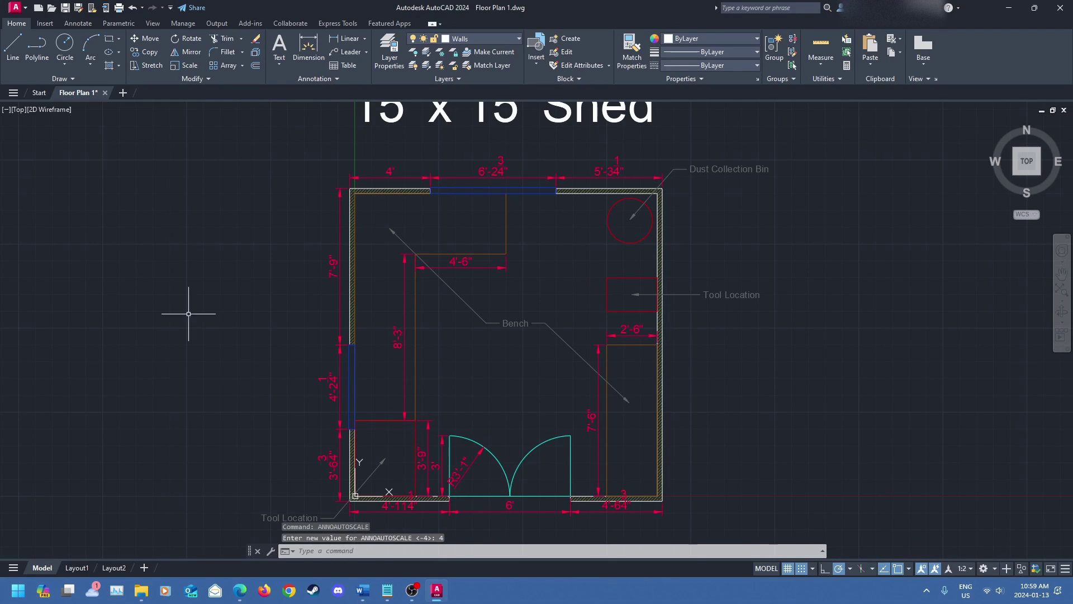
left_click(965, 569)
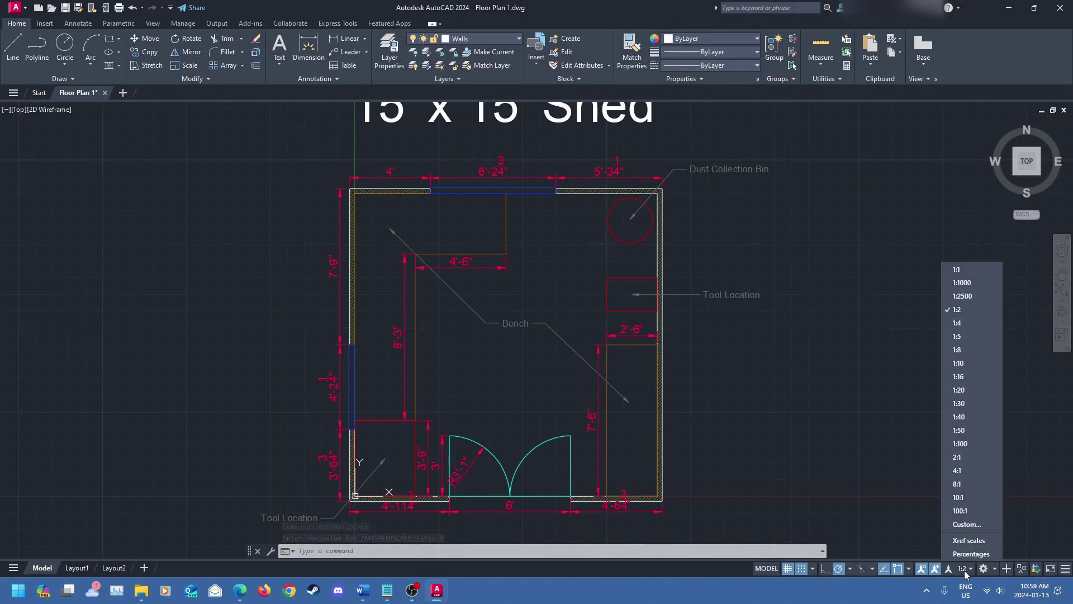
left_click(965, 323)
scroll(847, 336, "down", 2)
middle_click_drag(834, 336, 698, 337)
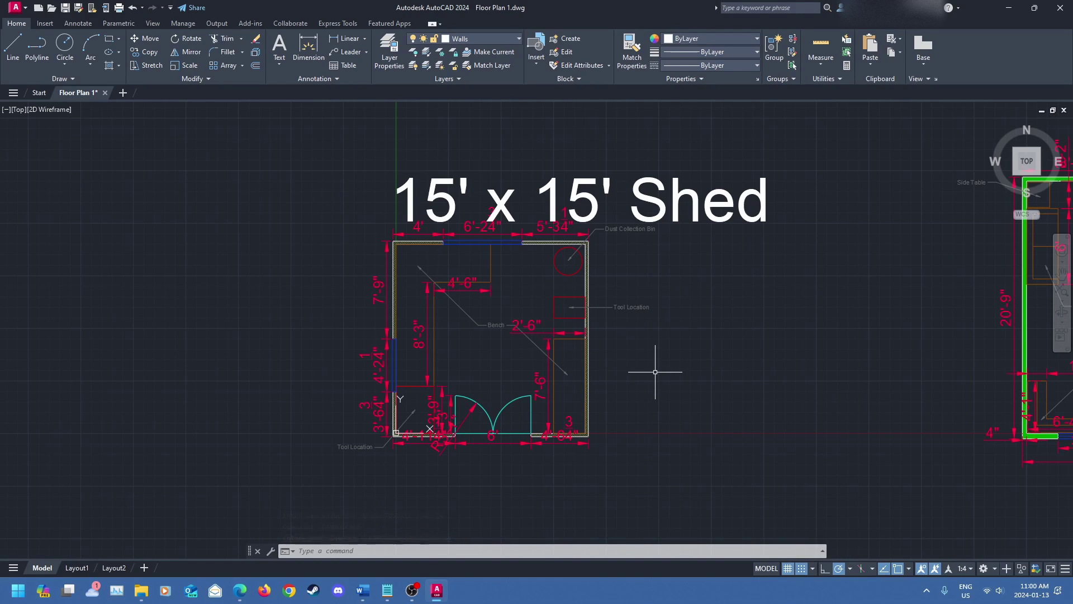
Change the annotation scale to 1:1 and then return it to 1:2 for the shed plan
left_click(966, 568)
left_click(978, 270)
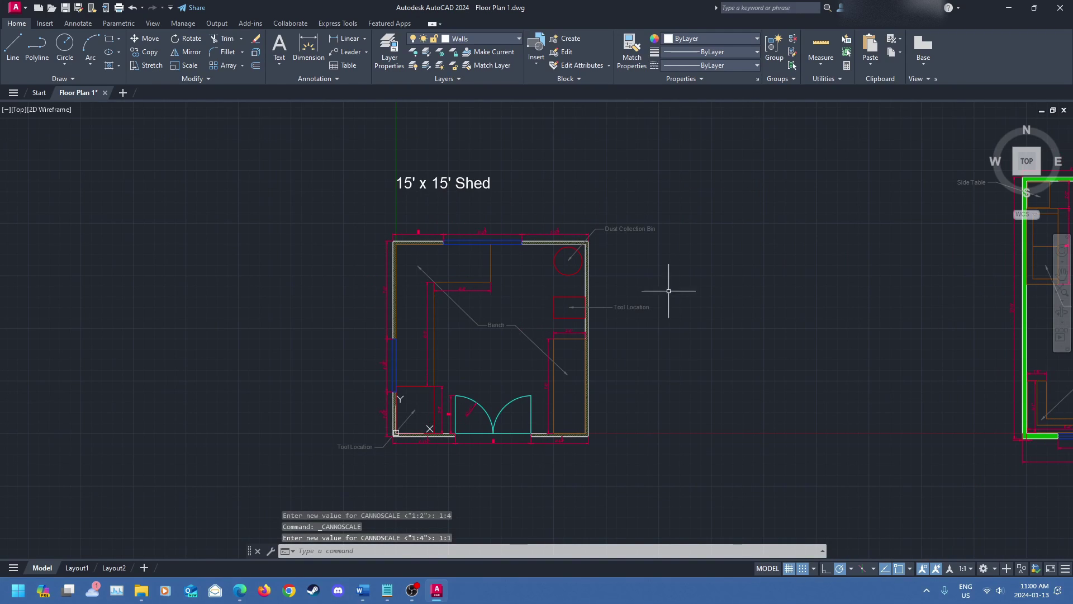
left_click(966, 568)
left_click(975, 284)
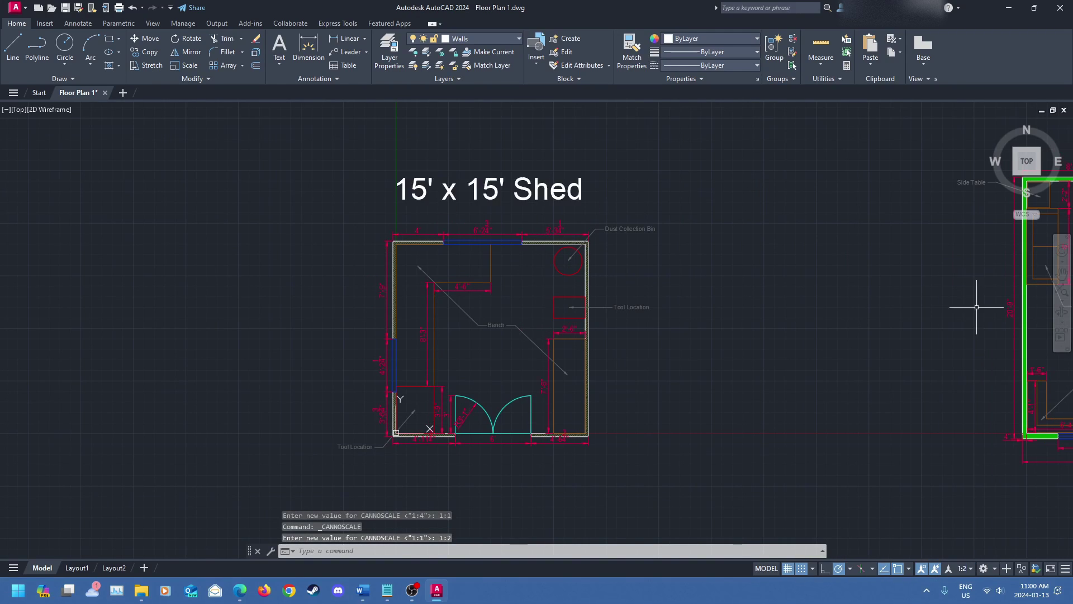
Examine the property line plan and its title text at the current annotation scale
middle_click_drag(619, 331, 601, 317)
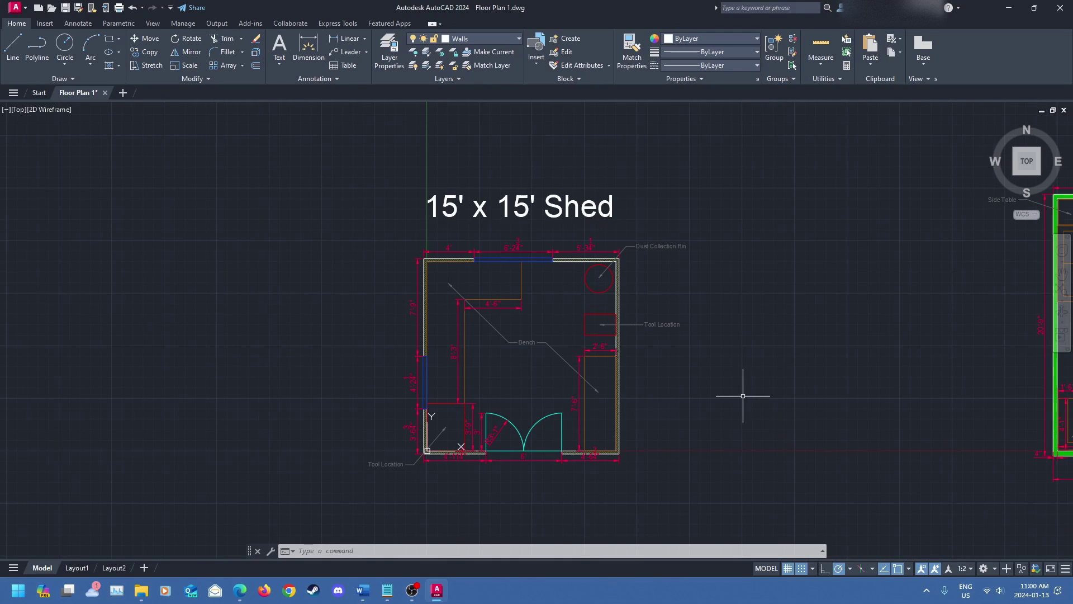
scroll(741, 374, "down", 8)
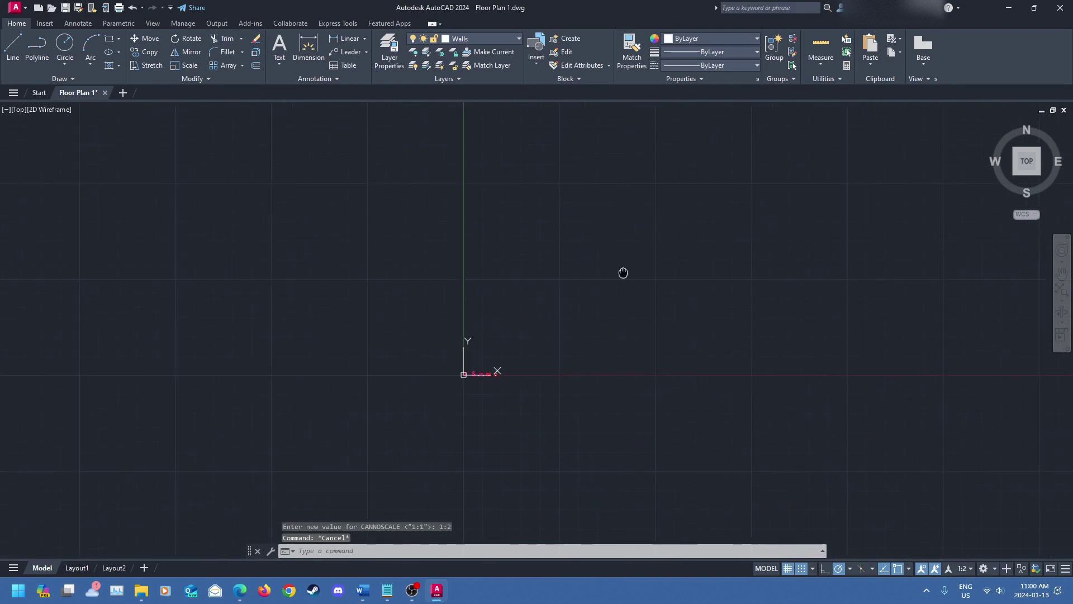
scroll(676, 279, "up", 5)
scroll(738, 258, "down", 3)
scroll(559, 363, "up", 7)
scroll(520, 400, "down", 3)
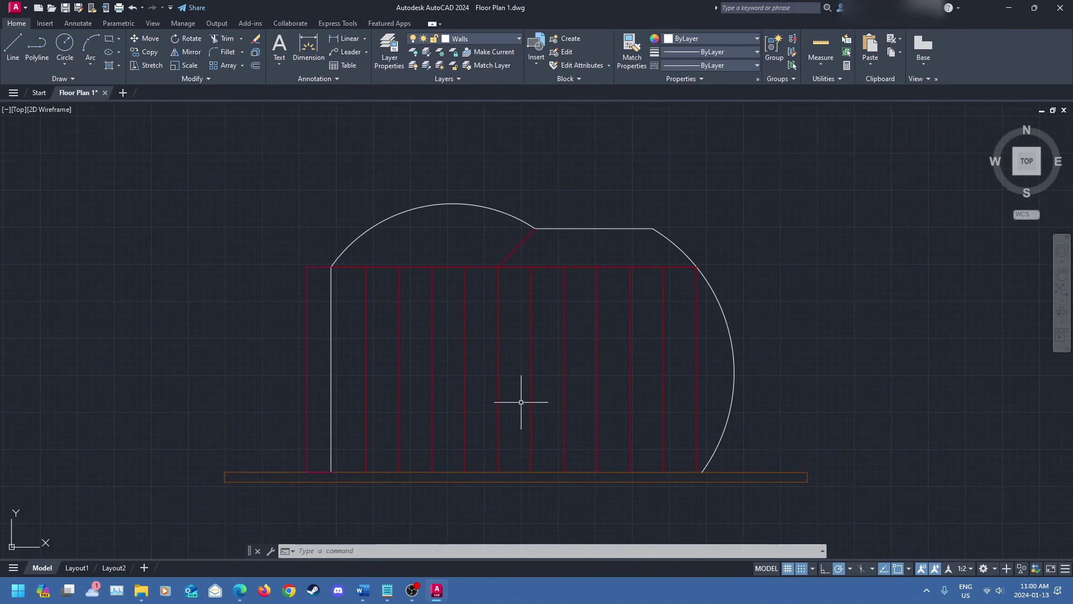
scroll(552, 408, "up", 2)
middle_click_drag(527, 431, 508, 388)
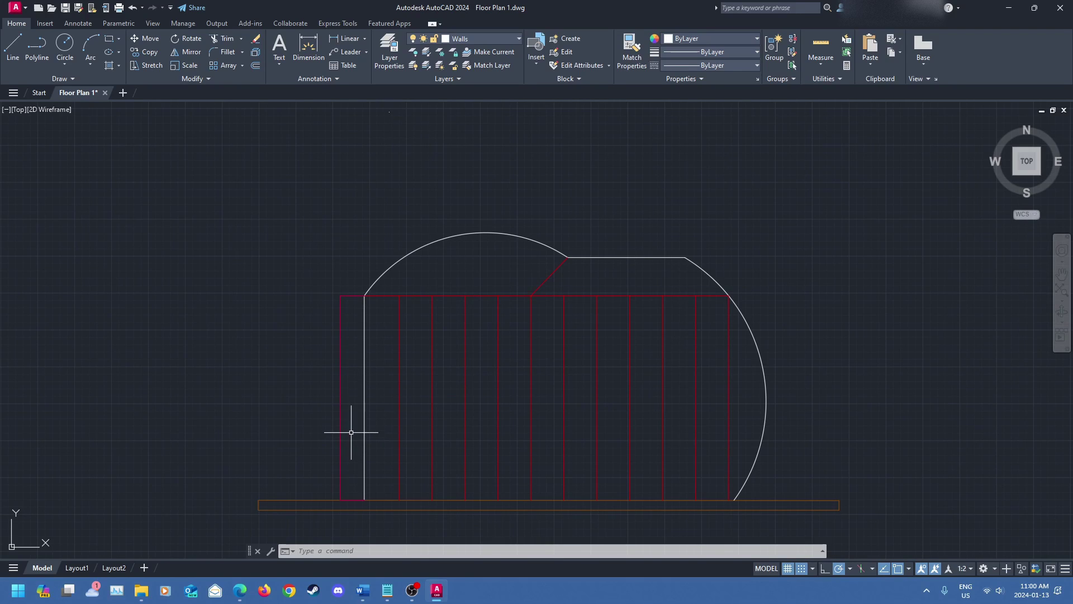
scroll(539, 228, "up", 4)
scroll(396, 252, "up", 15)
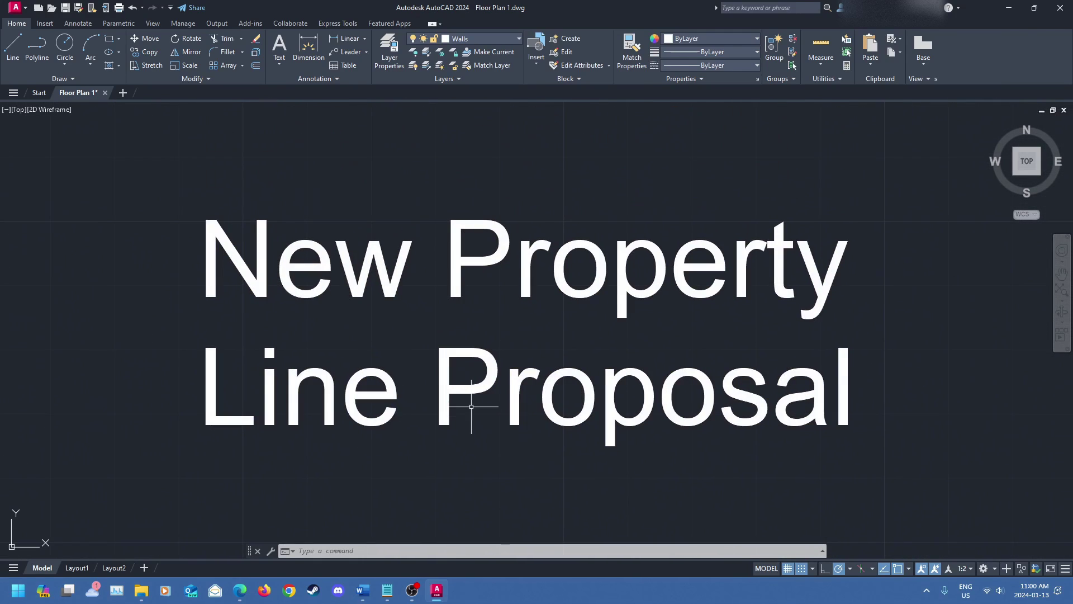
scroll(469, 411, "down", 10)
mouse_move(470, 412)
middle_mouse_down()
mouse_move(504, 421)
mouse_move(422, 338)
mouse_move(419, 261)
middle_mouse_up()
scroll(492, 383, "down", 1)
mouse_move(491, 383)
middle_mouse_down()
mouse_move(441, 238)
mouse_move(486, 253)
mouse_move(517, 307)
mouse_move(523, 343)
mouse_move(550, 346)
middle_mouse_up()
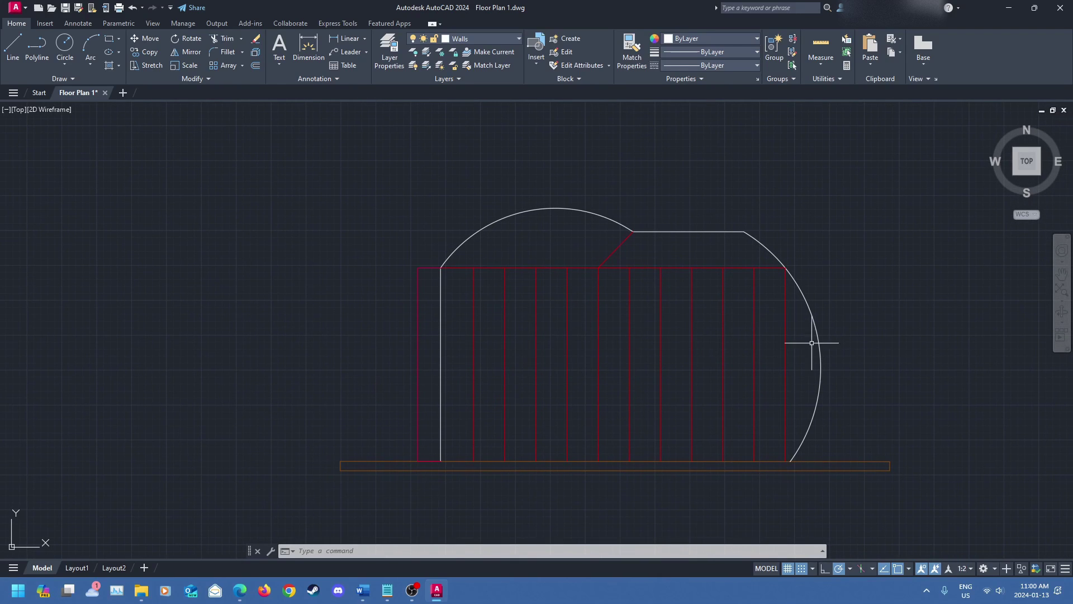
Disable automatic adding of annotation scales and set the annotation scale to 1:1000 for the property plan
left_click(937, 569)
left_click(972, 569)
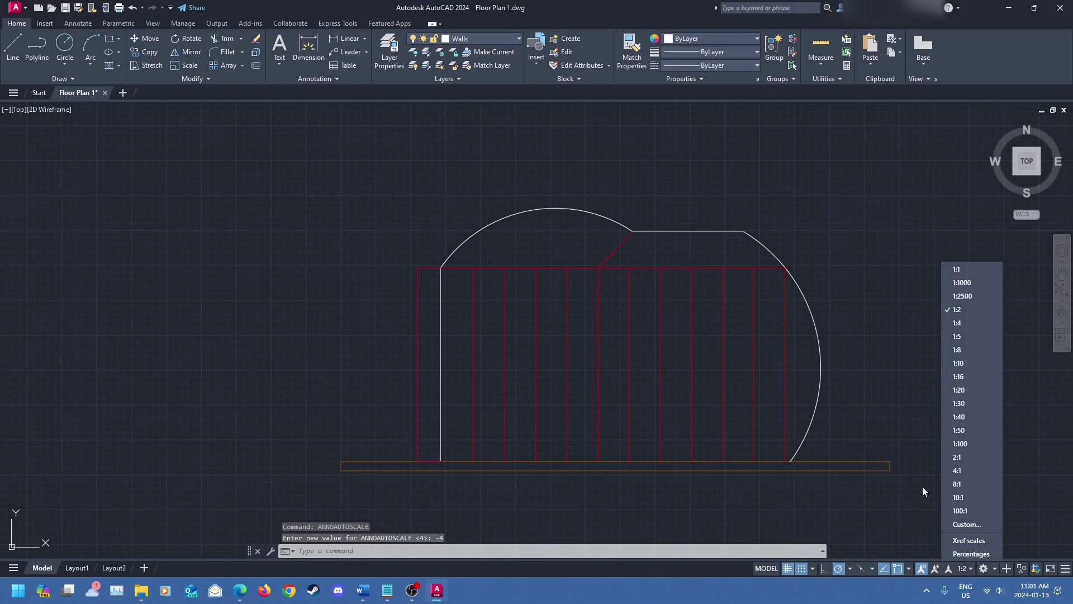
left_click(979, 284)
mouse_move(855, 242)
middle_mouse_down()
mouse_move(831, 319)
mouse_move(817, 300)
middle_mouse_up()
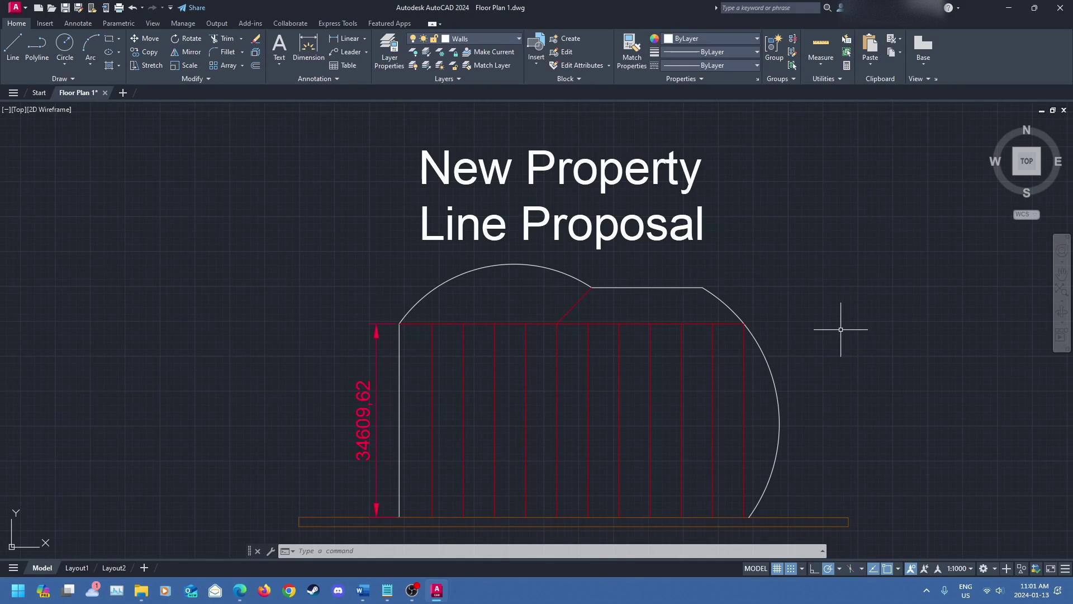
Try the 1:2500 annotation scale with automatic scale adding off, inspect the property plan's annotations, and return to 1:1000
left_click(965, 568)
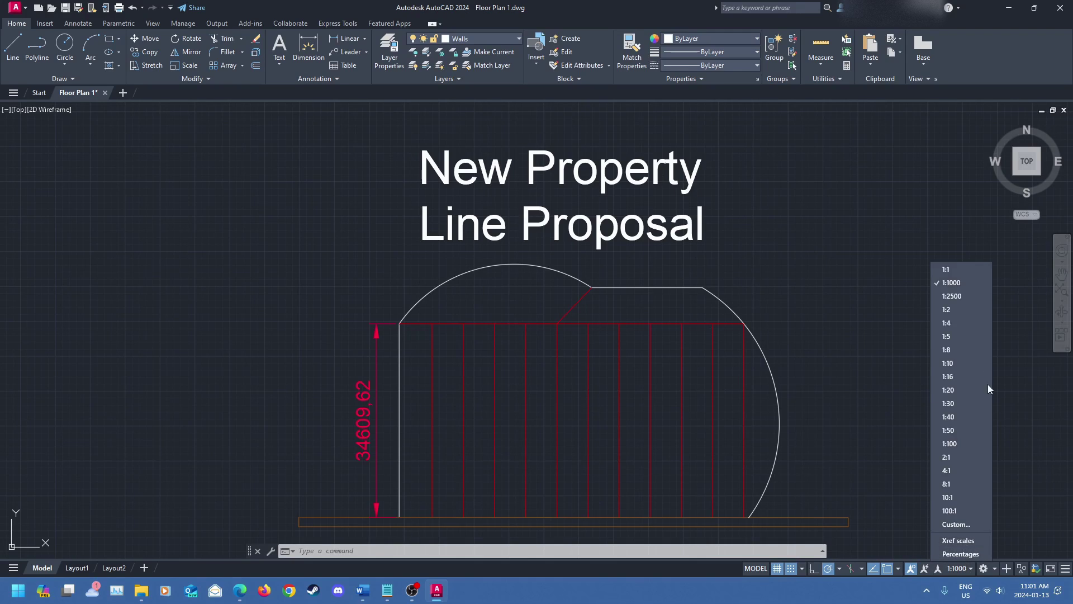
left_click(970, 297)
scroll(760, 320, "down", 2)
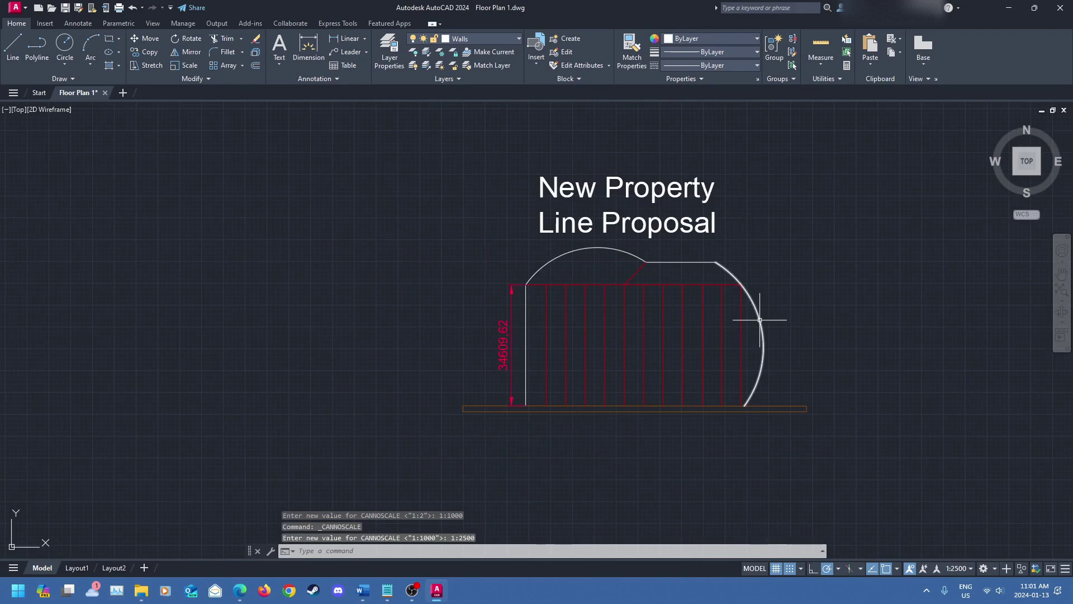
scroll(771, 335, "up", 2)
middle_click_drag(772, 355, 815, 420)
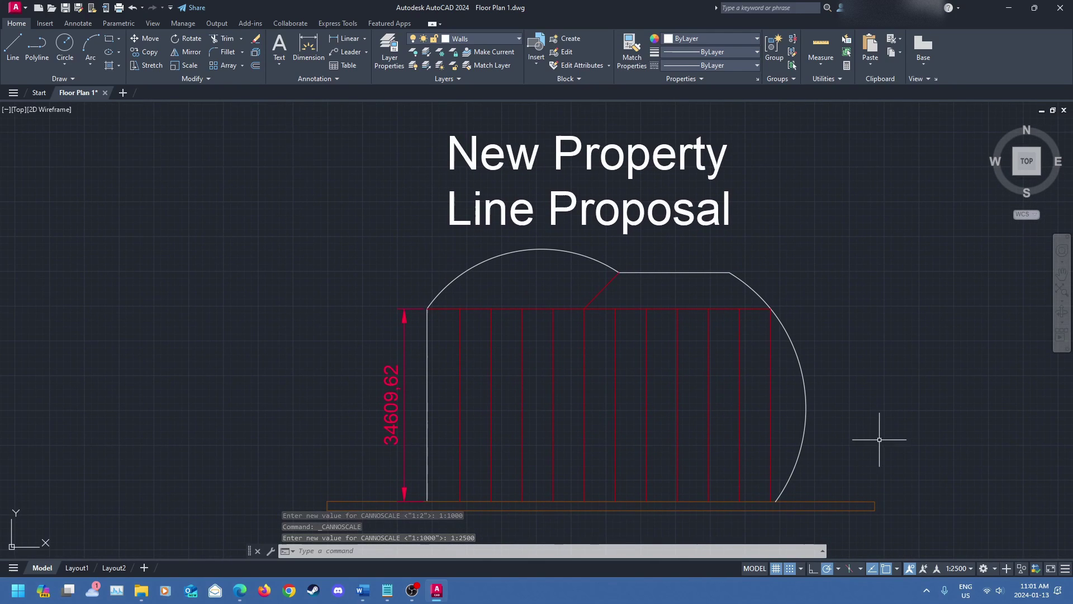
left_click(957, 568)
left_click(970, 282)
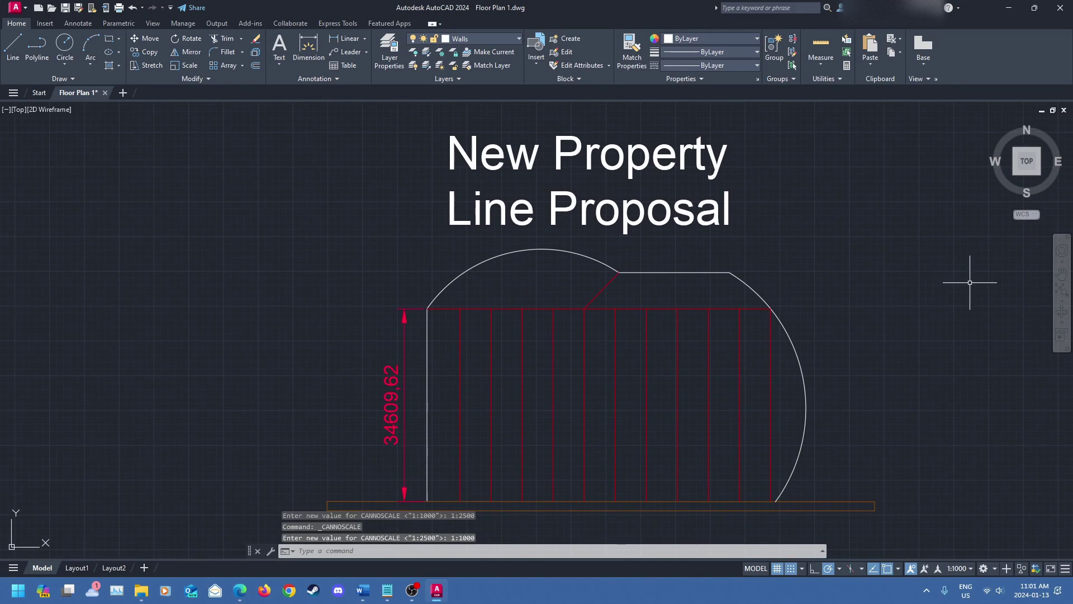
Enable automatic adding of scales to annotative objects and set the annotation scale to 1:2500
left_click(925, 568)
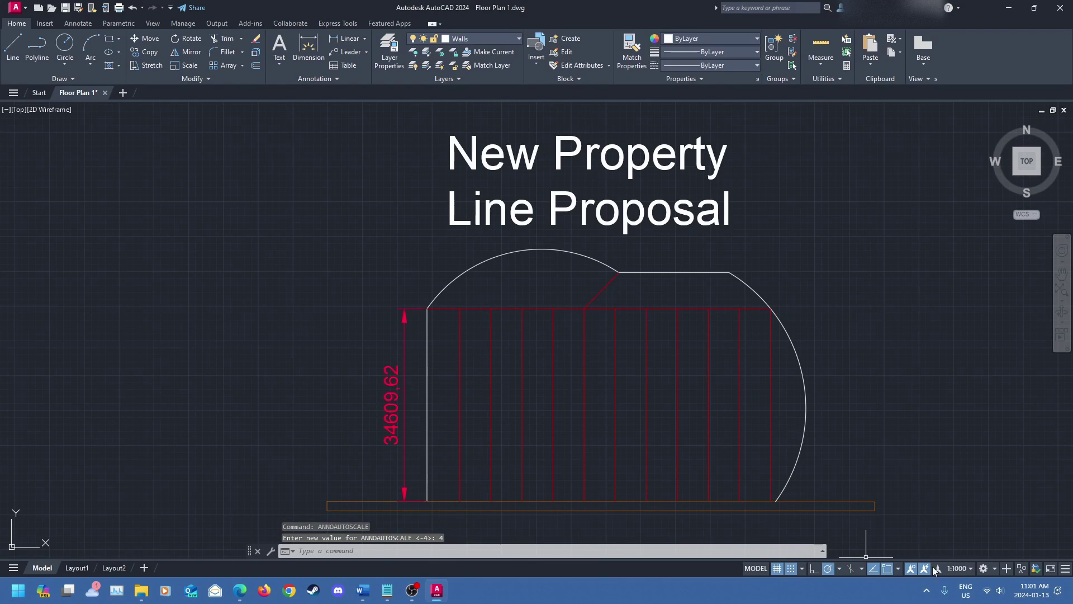
left_click(959, 568)
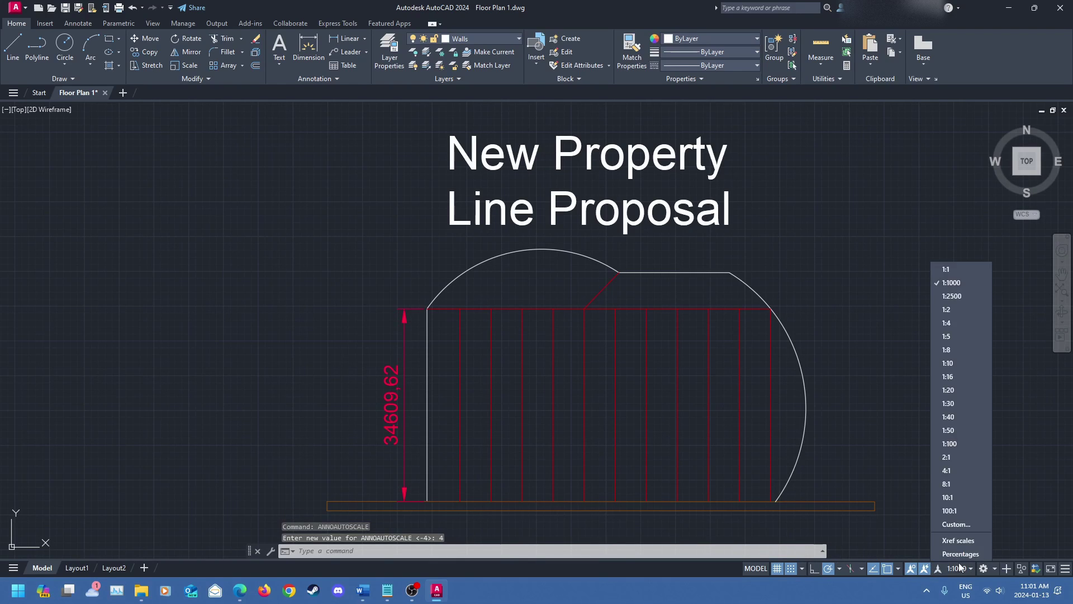
left_click(973, 297)
scroll(686, 338, "down", 4)
middle_click_drag(686, 338, 651, 347)
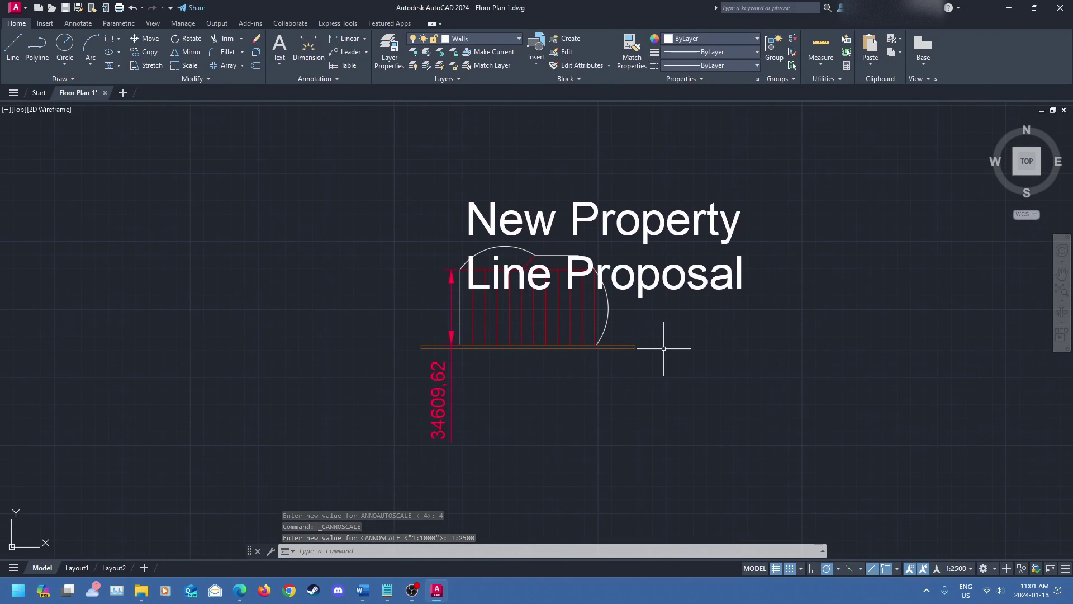
Move the "New Property Line Proposal" title up and to the left, clear of the plan outline
left_click(643, 283)
left_click_drag(641, 291, 596, 232)
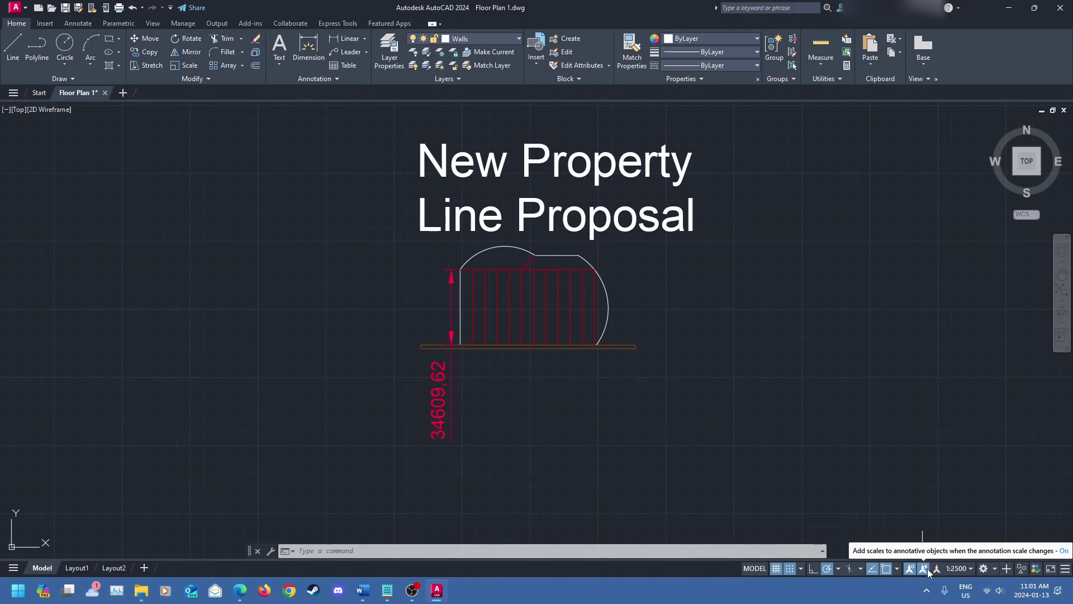
Disable automatic adding of annotation scales and set the annotation scale to 1:1000
left_click(928, 570)
left_click(961, 568)
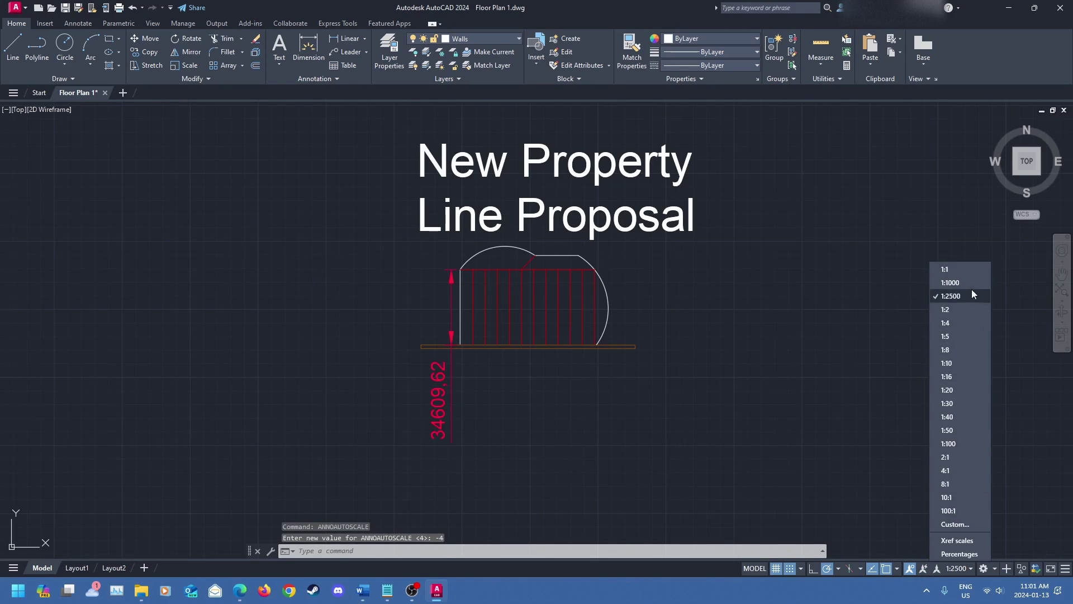
left_click(970, 291)
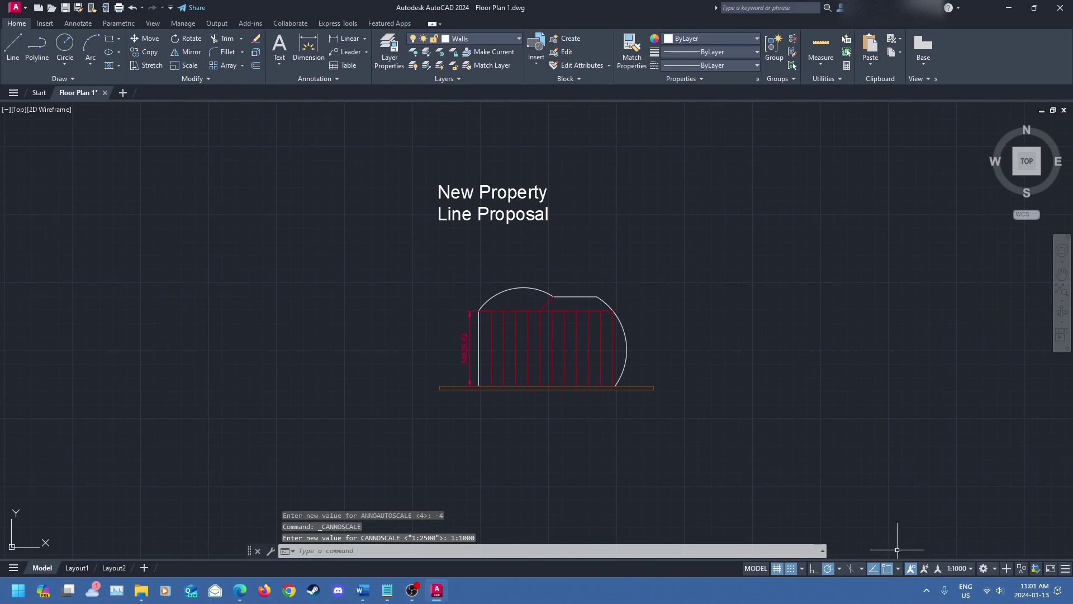
Cycle the annotation scale through 1:1 and 1:2500 and back to 1:1000 to compare the property plan's annotations
left_click(961, 569)
left_click(963, 270)
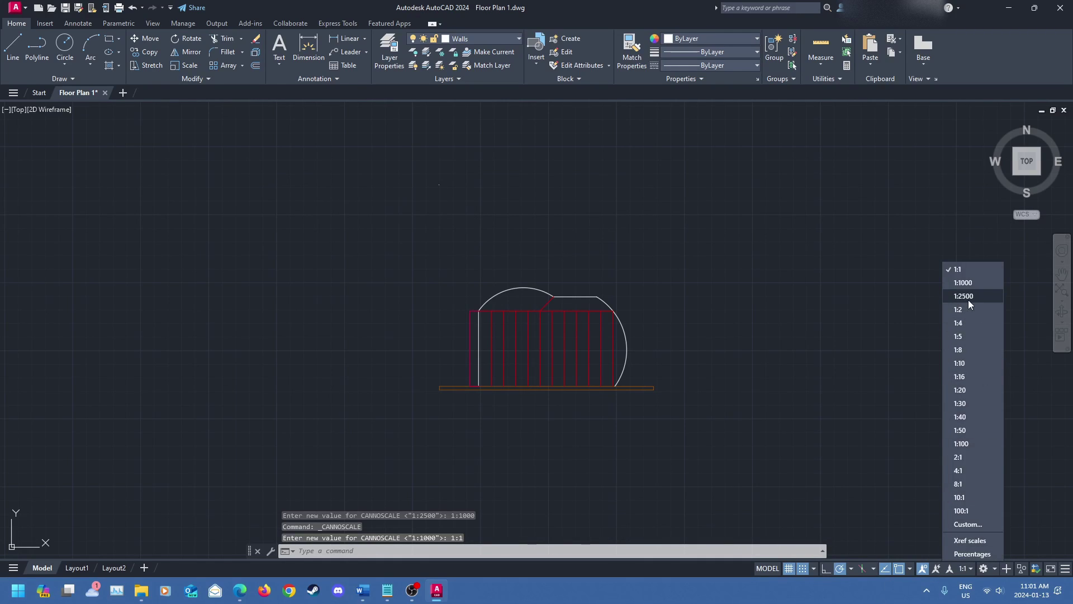
left_click(963, 297)
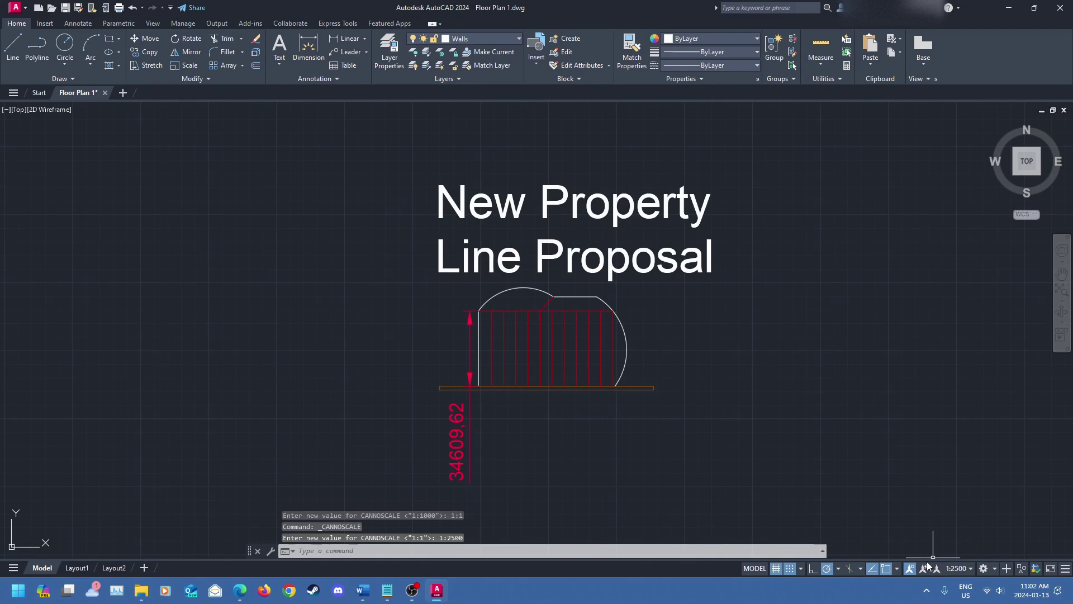
left_click(960, 568)
left_click(962, 284)
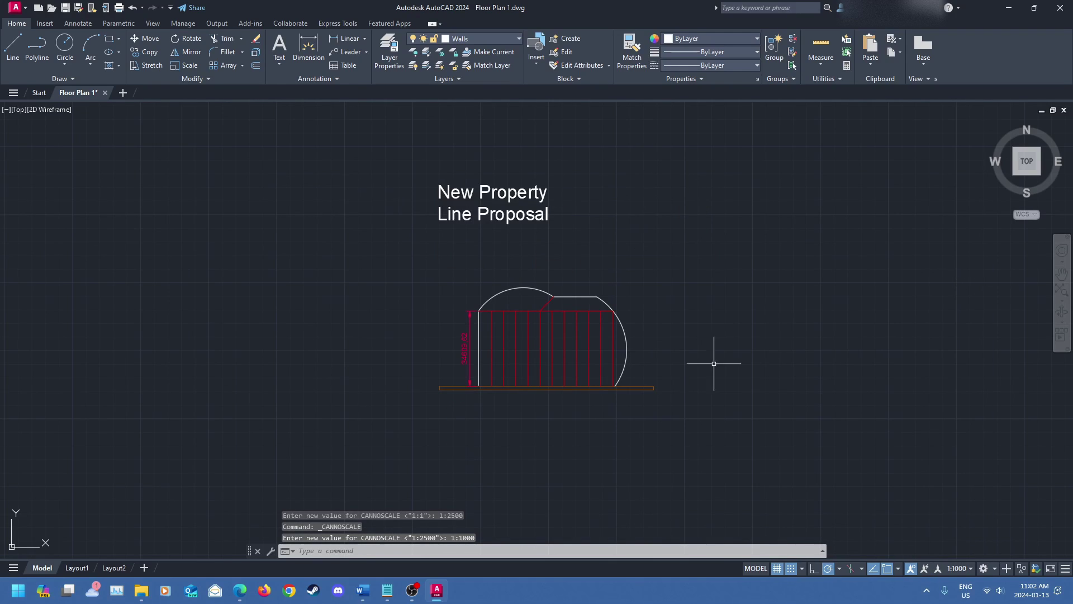
Turn automatic adding of annotation scales back on and set the annotation scale to 1:2500 for the property plan
middle_click_drag(663, 373, 673, 403)
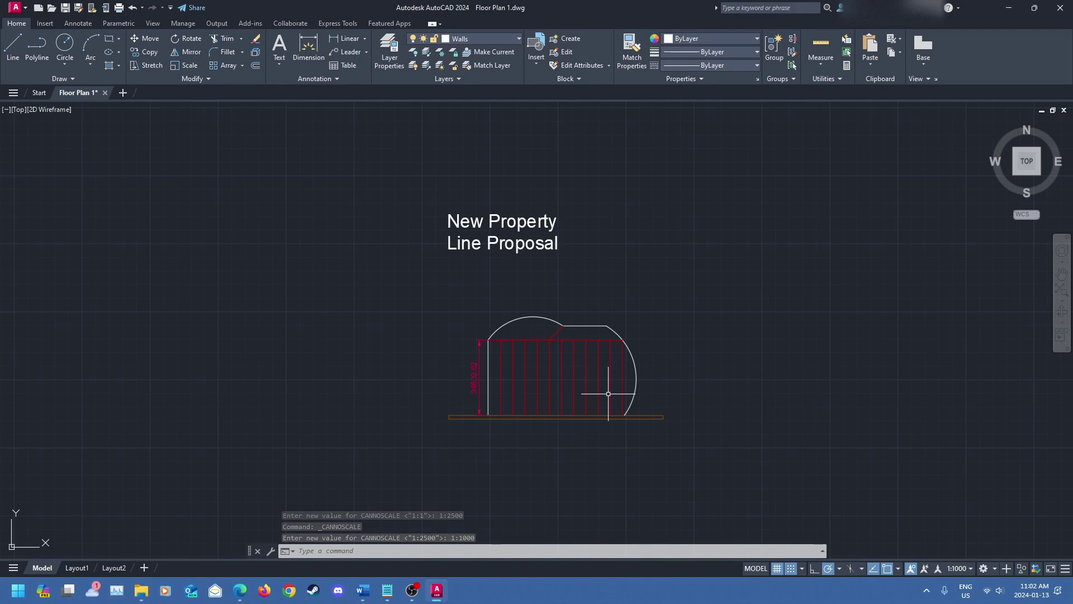
key("Escape")
scroll(553, 380, "up", 2)
middle_click_drag(552, 381, 553, 397)
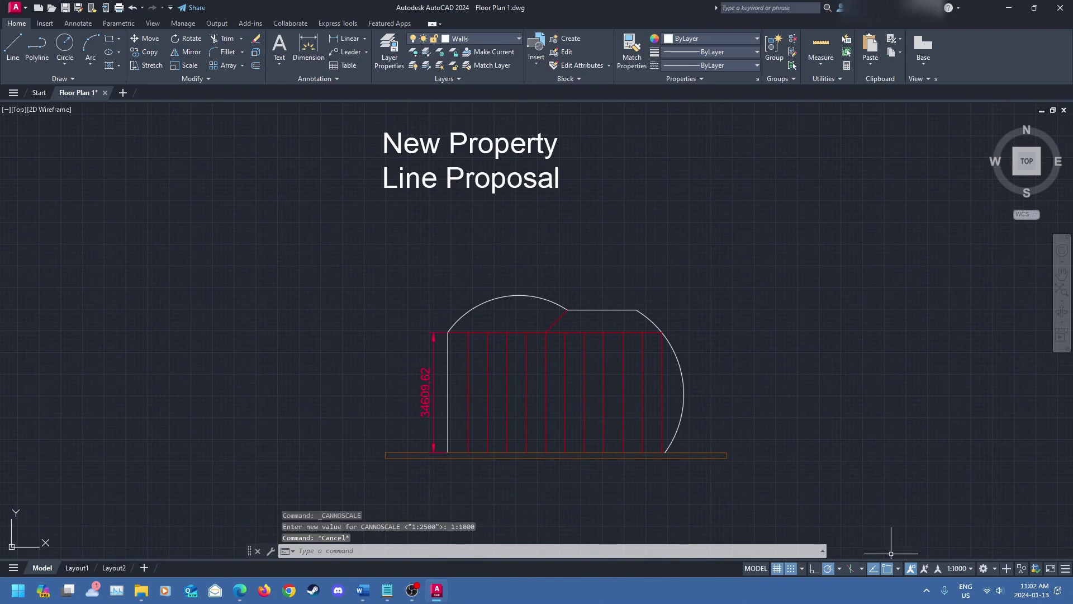
left_click(925, 569)
left_click(970, 568)
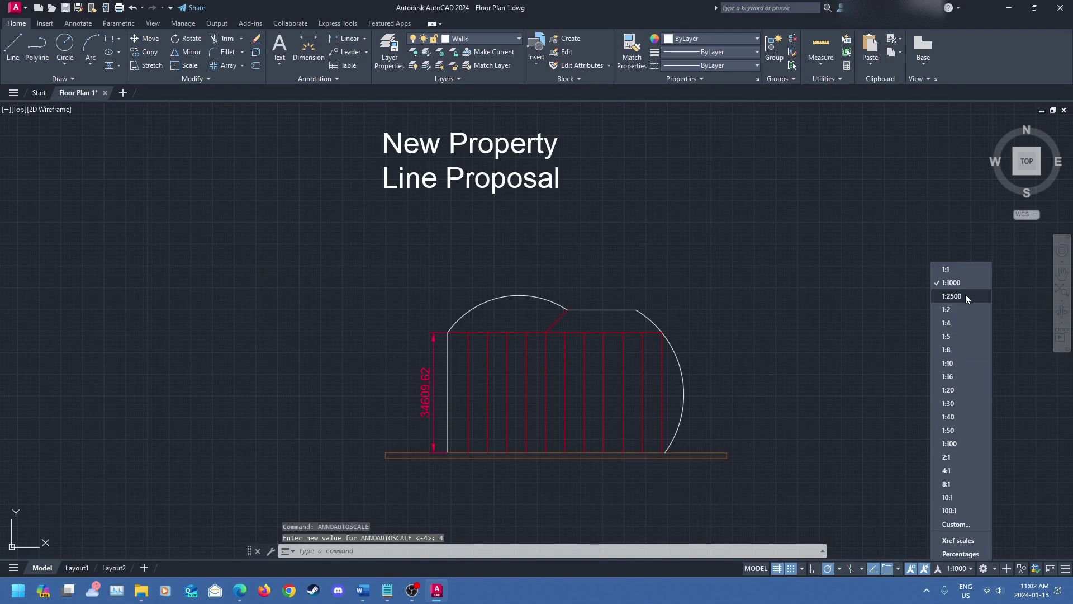
left_click(965, 294)
middle_click_drag(811, 407, 769, 374)
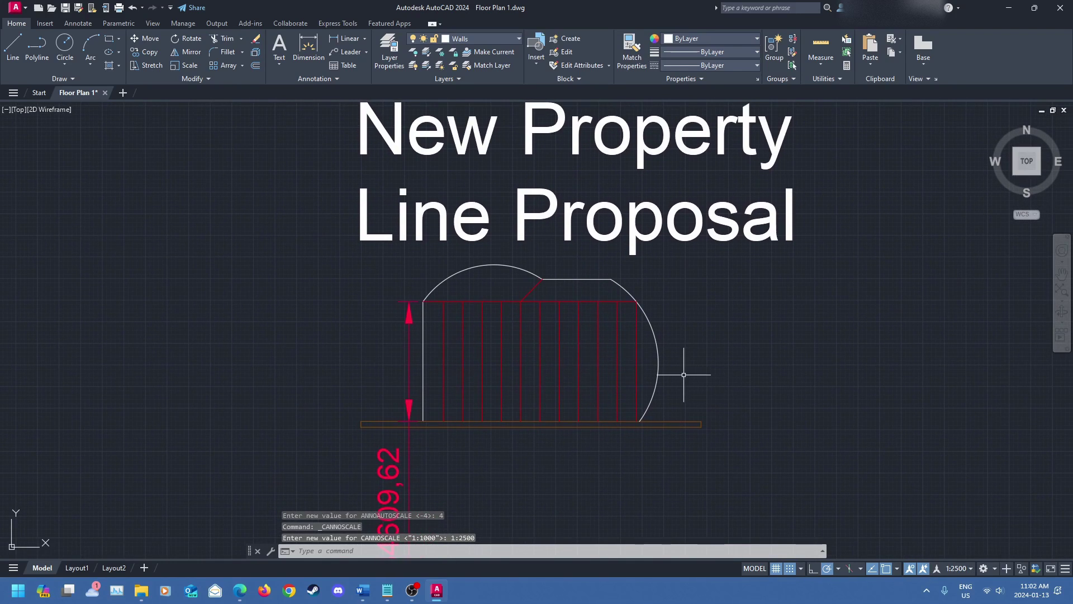
Set the annotation scale to 1:1000 for the property plan
middle_click_drag(751, 426, 782, 453)
left_click(961, 569)
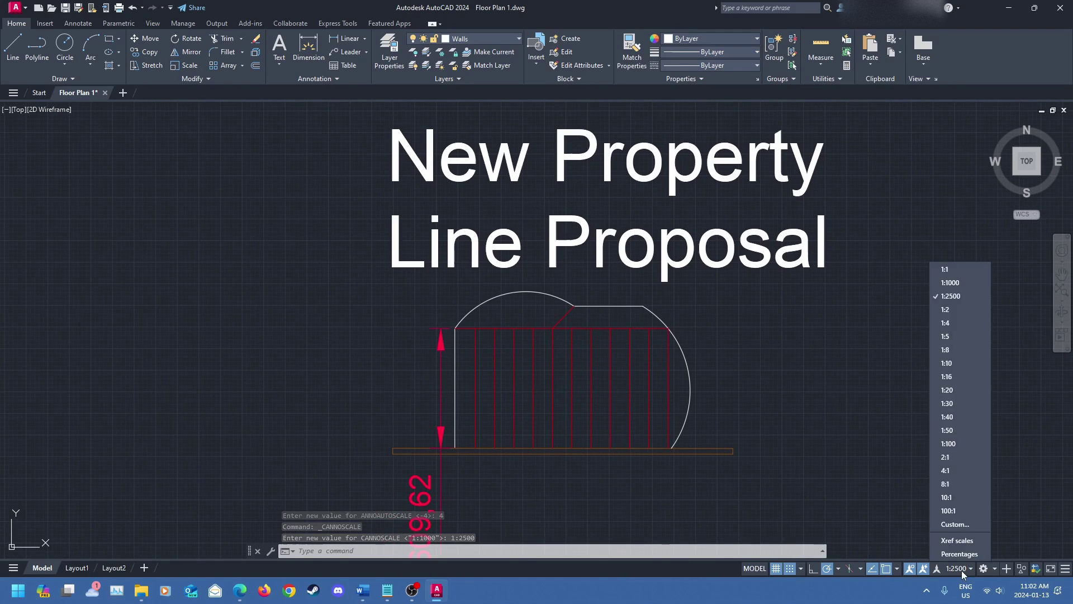
left_click(971, 286)
mouse_move(763, 380)
middle_mouse_down()
mouse_move(762, 403)
mouse_move(719, 367)
middle_mouse_up()
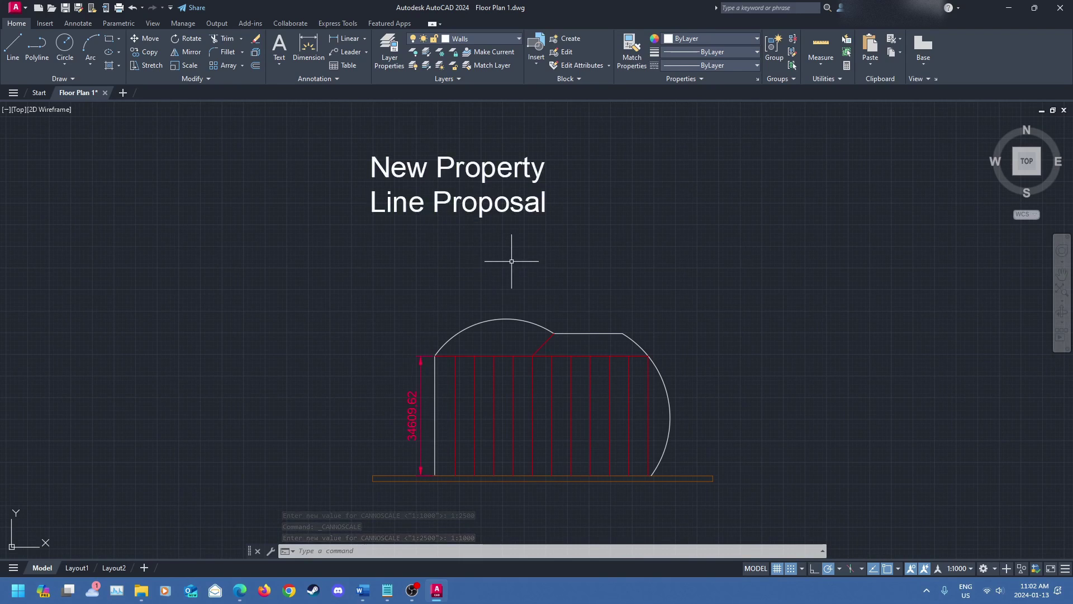
Select the "New Property Line Proposal" title to inspect its scale representations, and clear the selection
middle_click_drag(379, 116, 431, 249)
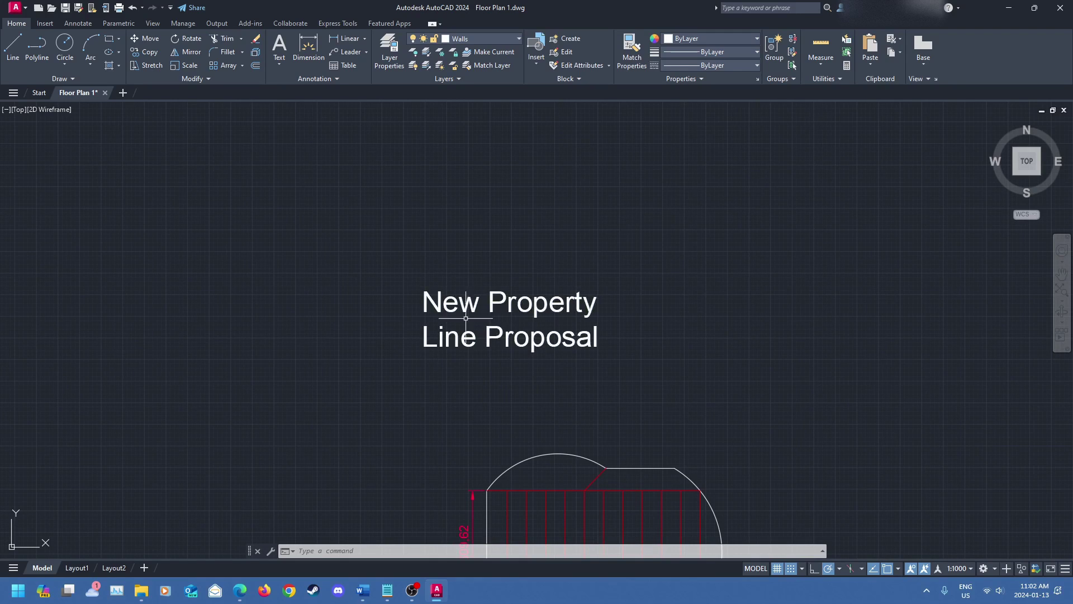
middle_click_drag(582, 383, 472, 269)
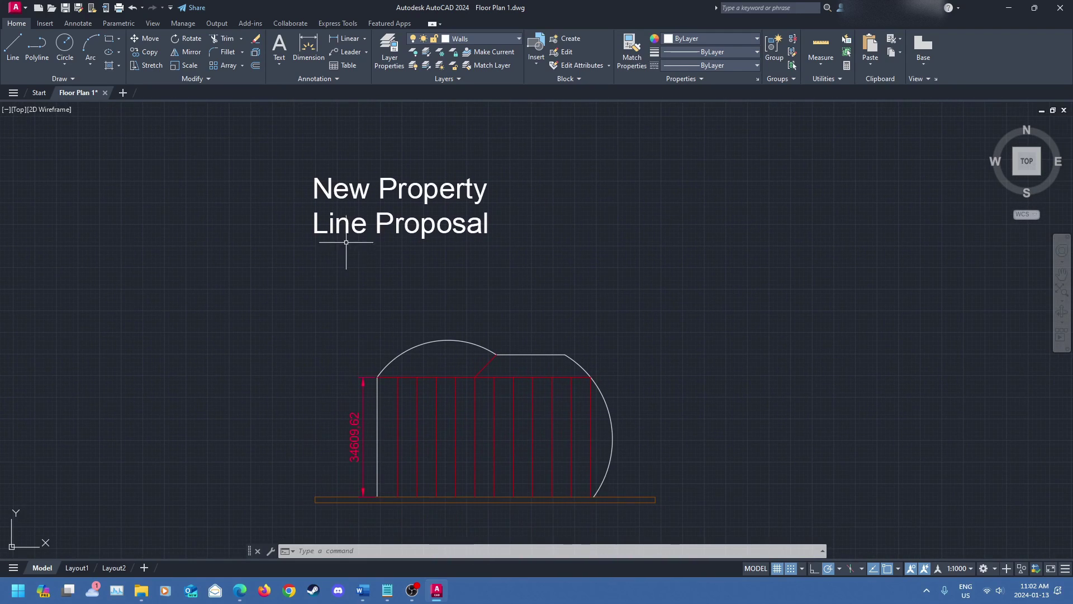
left_click(393, 218)
left_click(390, 221)
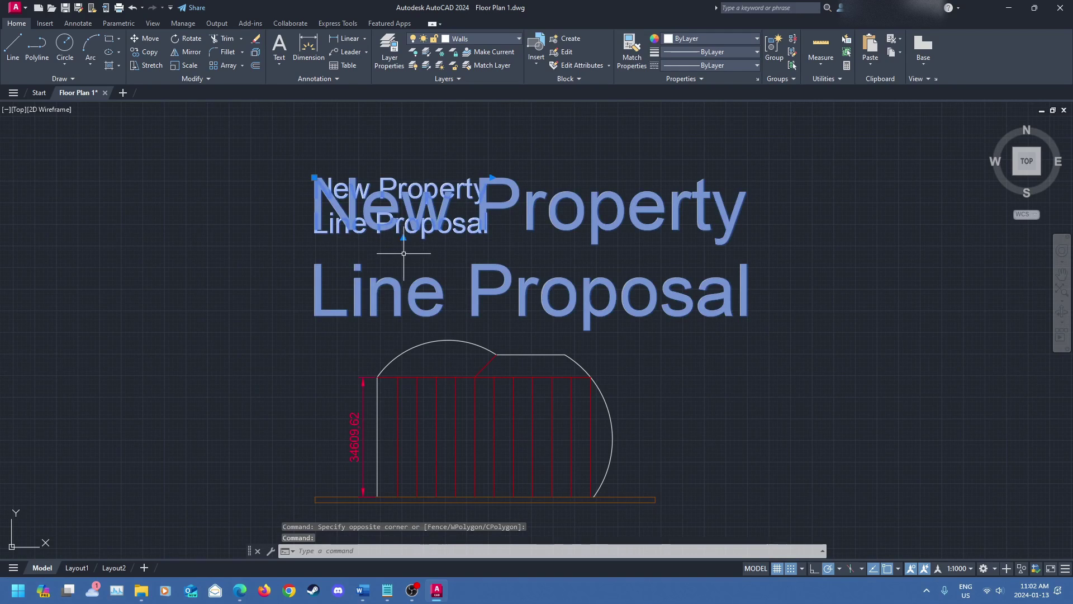
key("Escape")
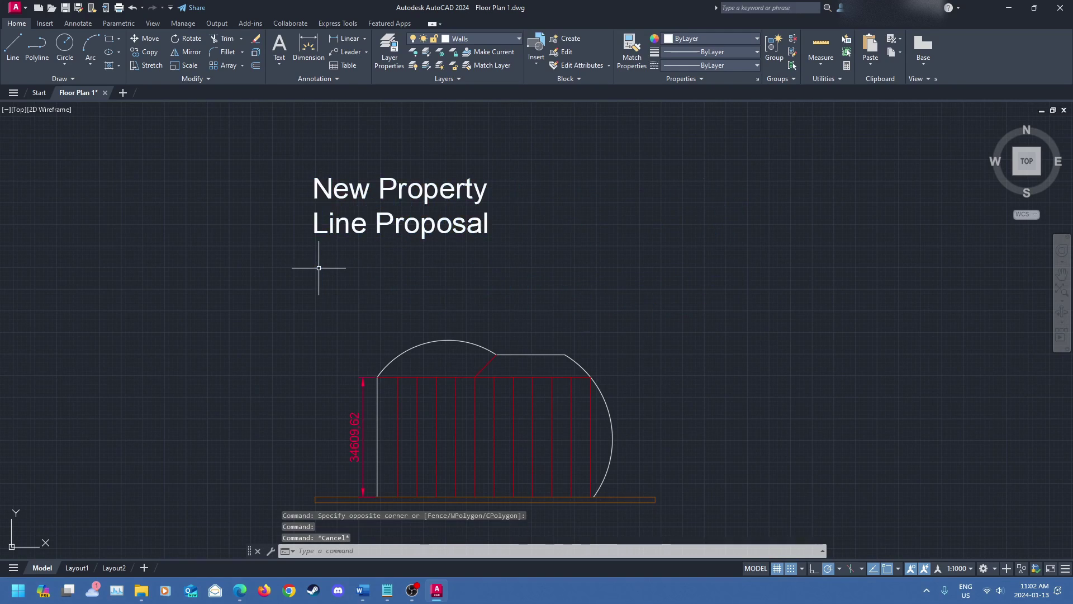
left_click(436, 230)
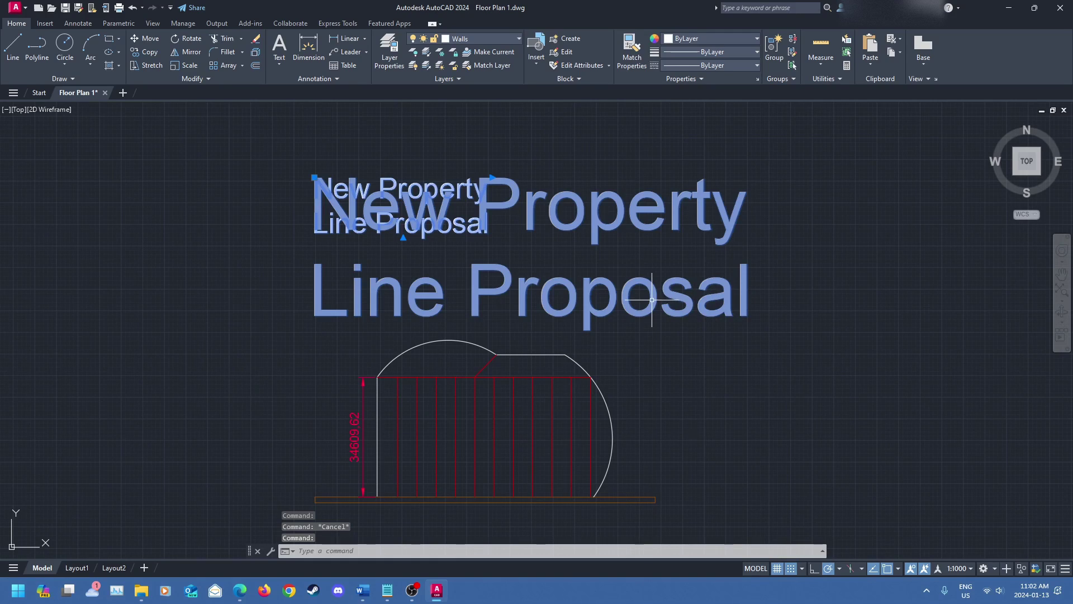
key("Escape")
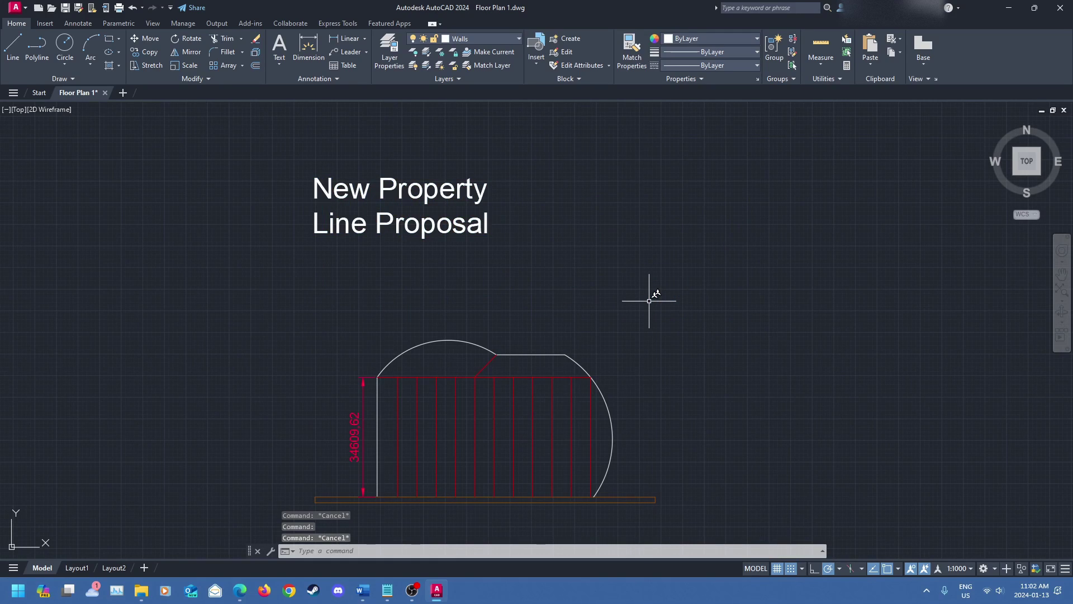
Make Standard the current text style
left_click(330, 80)
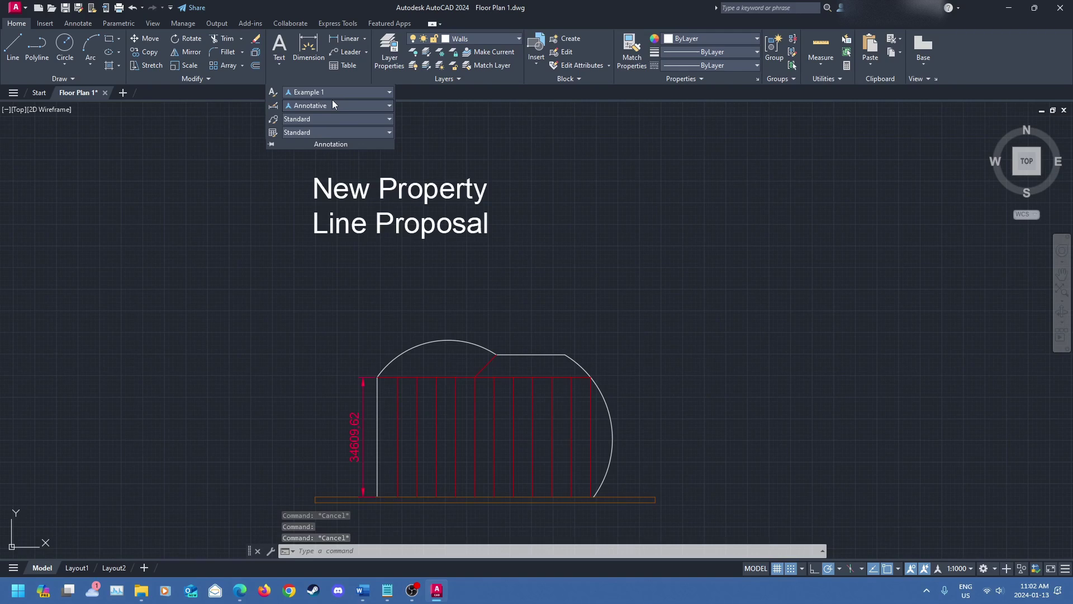
left_click(346, 94)
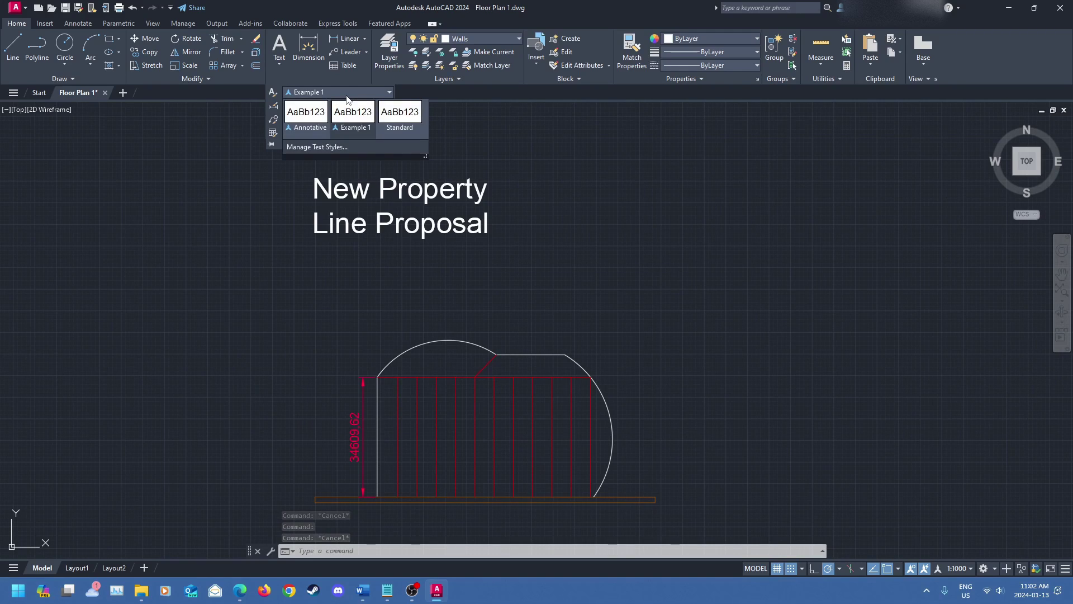
left_click(417, 123)
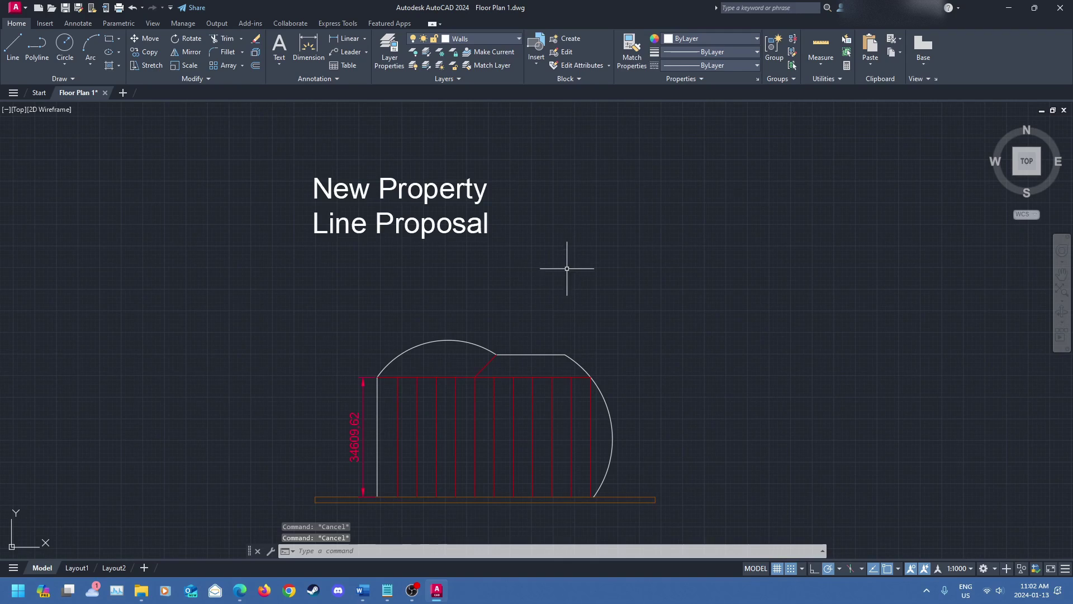
Add the multiline text "Hello world" between the title and the plan outline
middle_click_drag(555, 275, 513, 250)
left_click(279, 45)
left_click(381, 242)
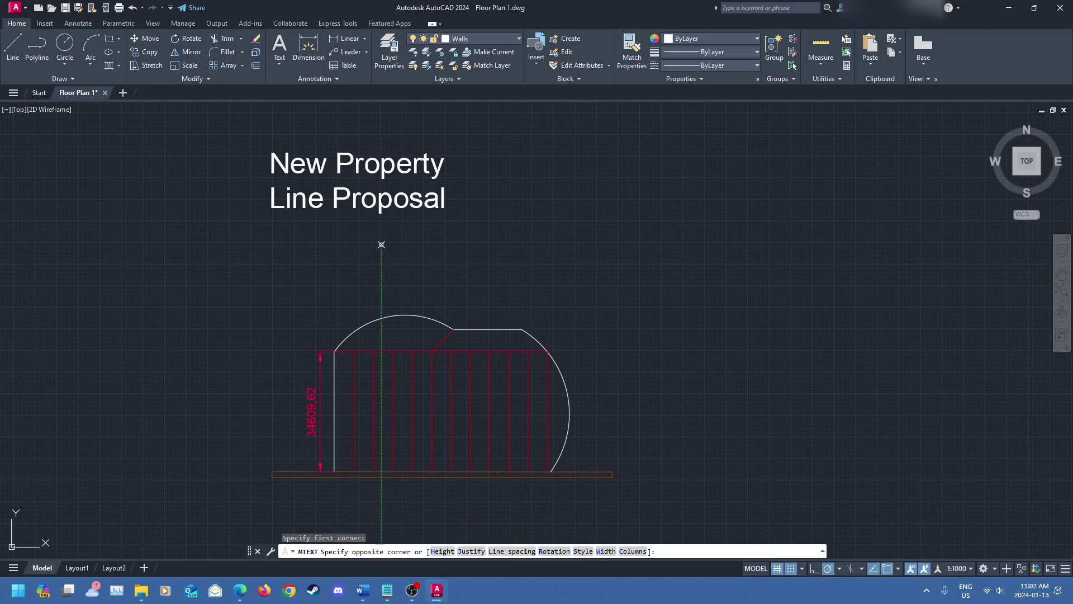
left_click(515, 283)
type("Hello world")
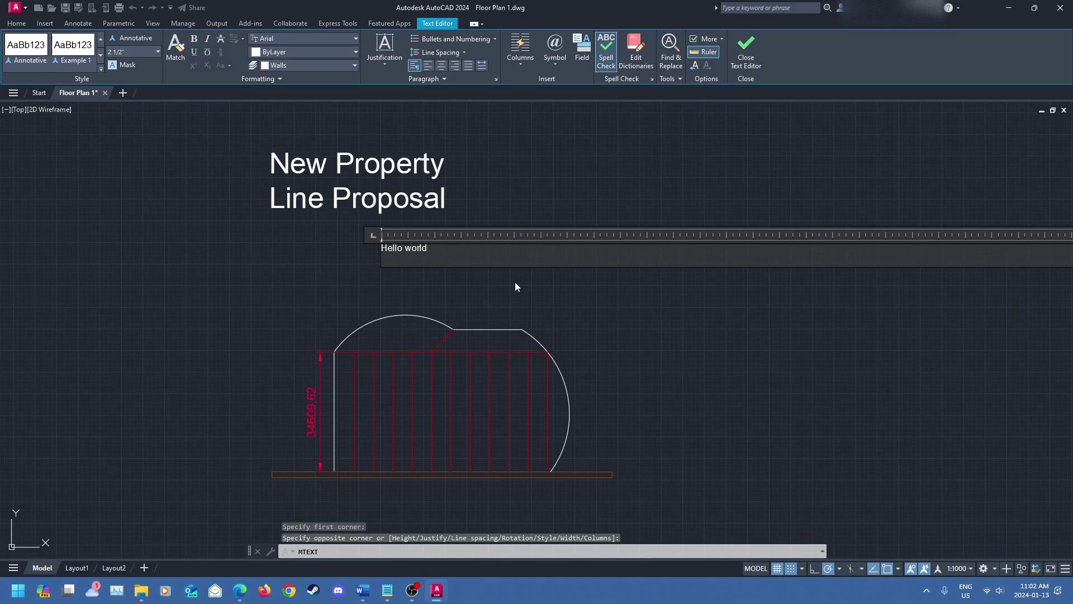
key("Escape")
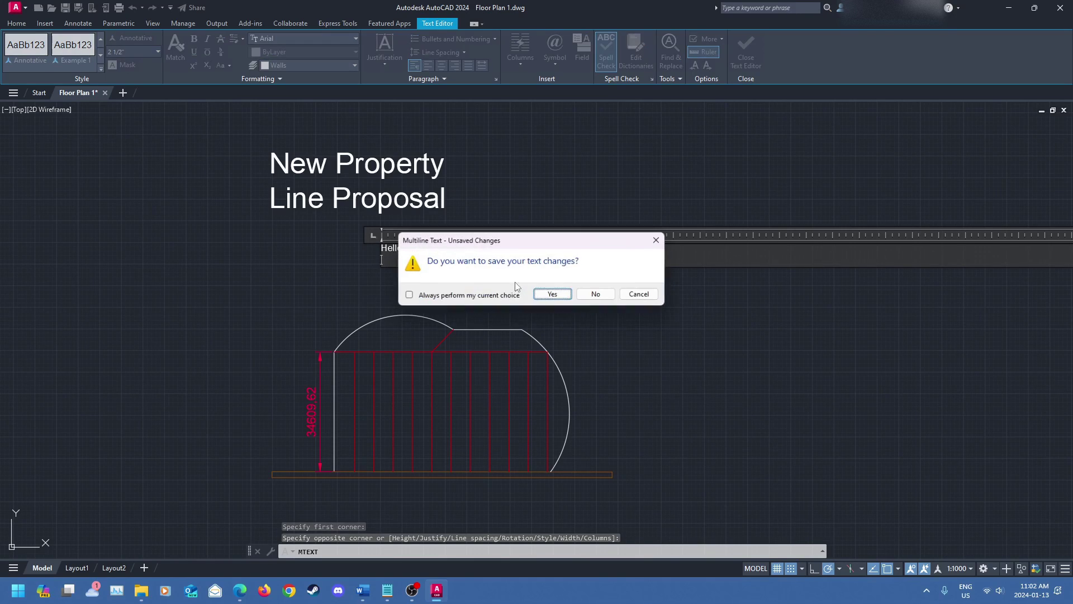
key("n")
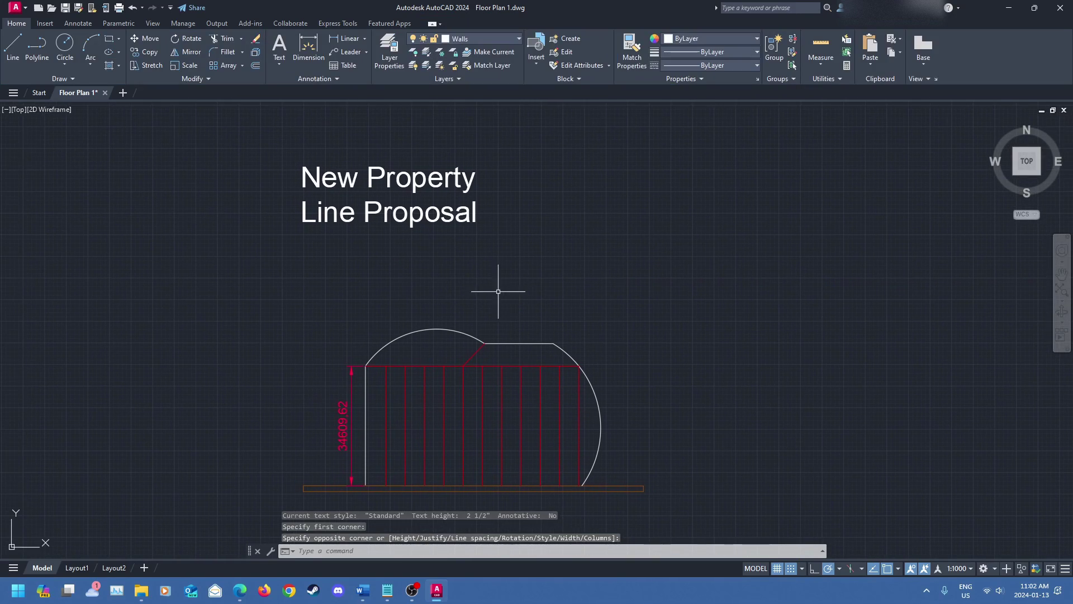
Select the "Hello world" text and examine its size up close against the property plan, clearing the selection at the end
left_click(378, 237)
left_click(554, 299)
scroll(407, 256, "up", 8)
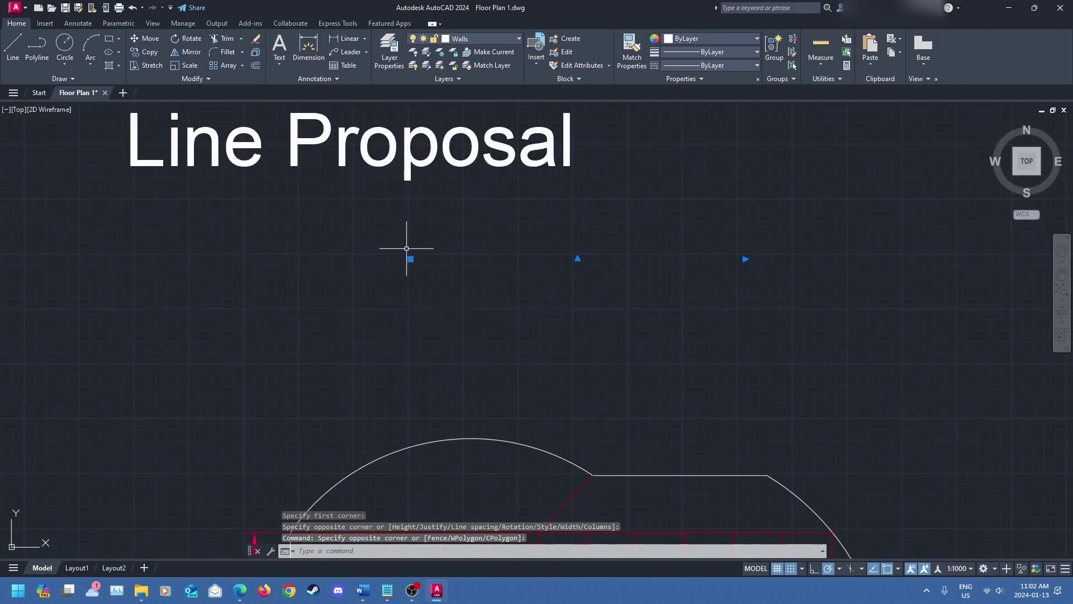
scroll(376, 331, "up", 5)
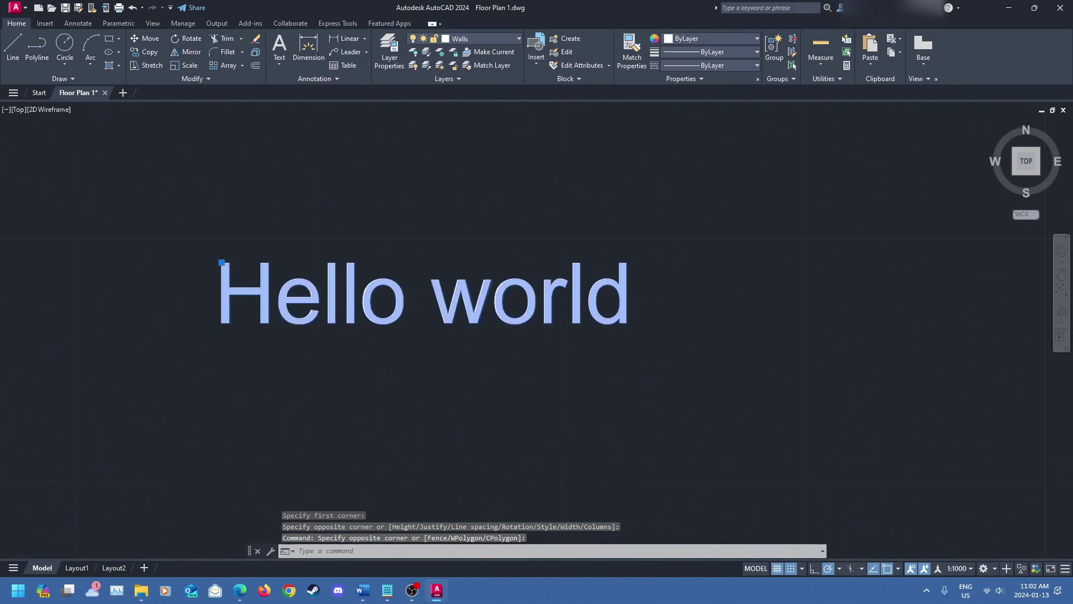
scroll(388, 331, "down", 6)
scroll(413, 326, "down", 5)
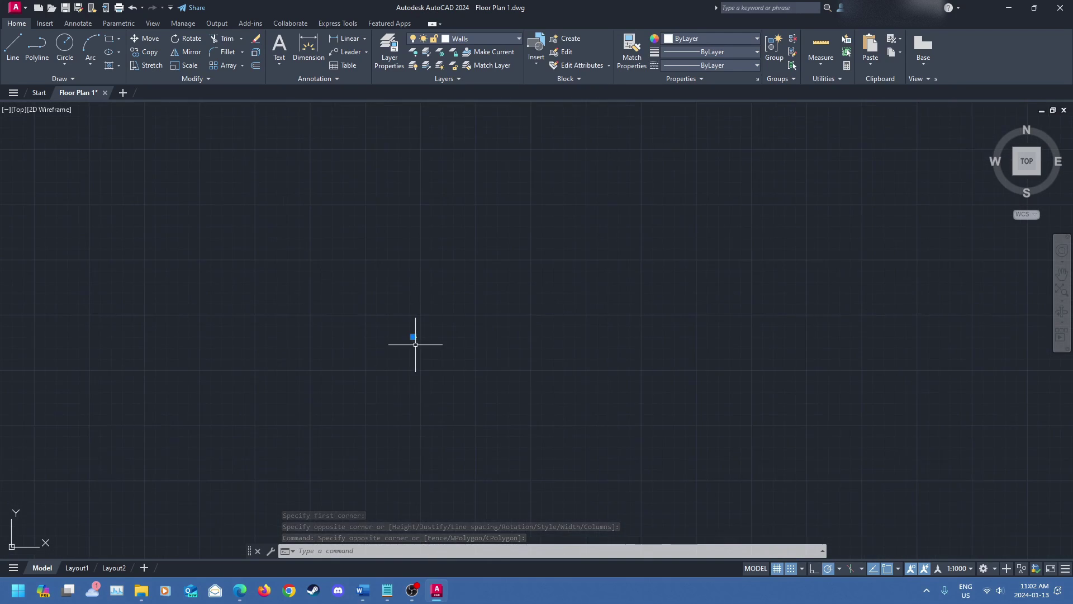
scroll(530, 439, "up", 6)
scroll(518, 434, "down", 3)
middle_click_drag(519, 435, 472, 302)
left_click(472, 303)
key("Escape")
Cycle the annotation scale through 1:2500, 1:1000 and 1:1 and back to 1:1000 to compare the non-annotative text with the title
left_click(961, 569)
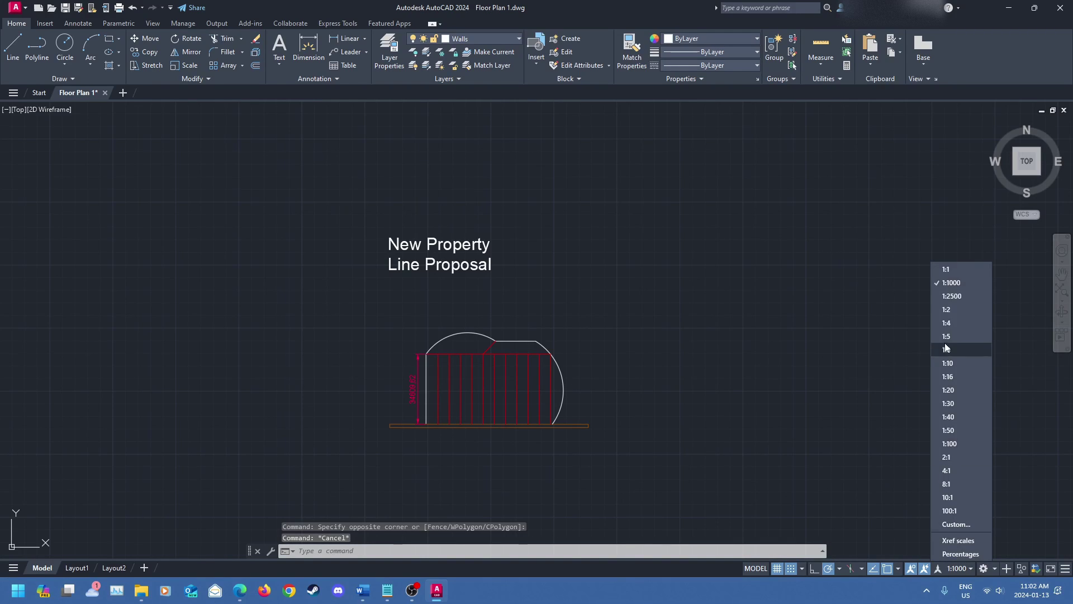
left_click(954, 295)
left_click(958, 569)
left_click(966, 283)
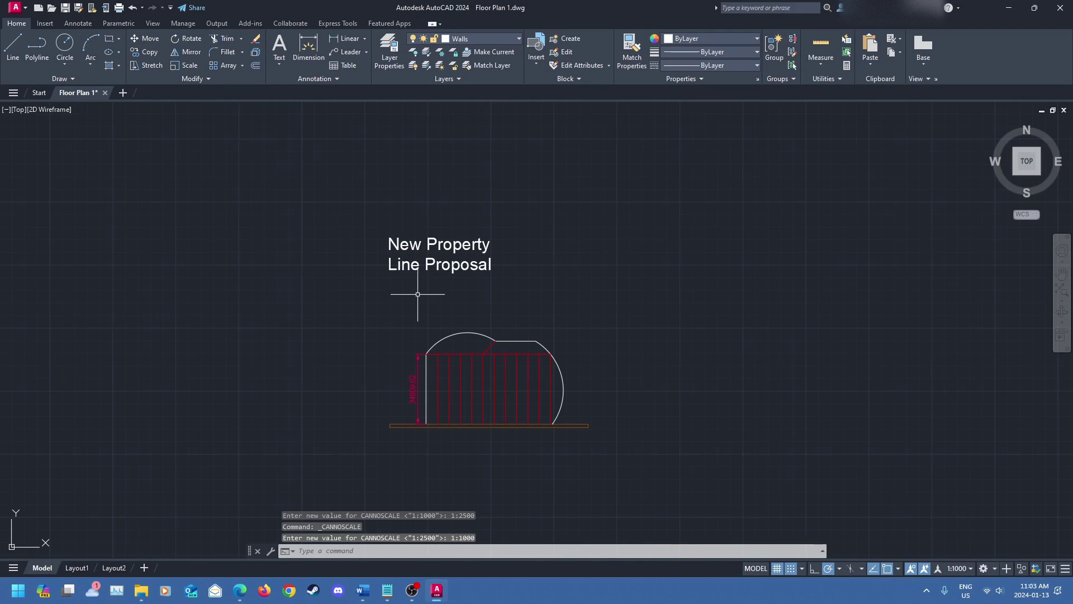
left_click(957, 569)
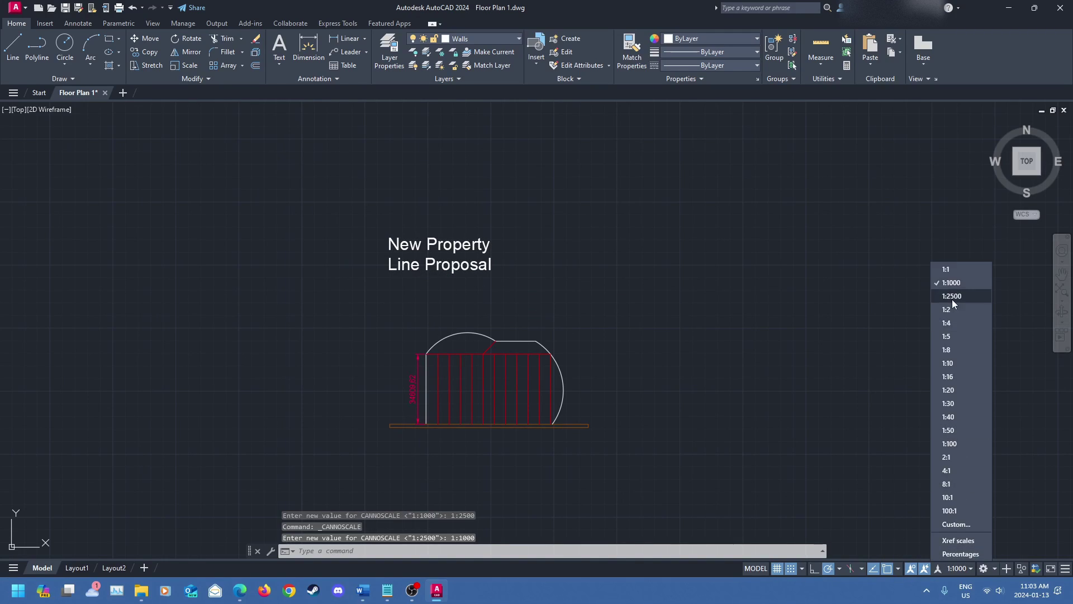
left_click(965, 267)
left_click(963, 569)
left_click(967, 281)
Delete the "Hello world" text above the plan outline
scroll(489, 326, "up", 5)
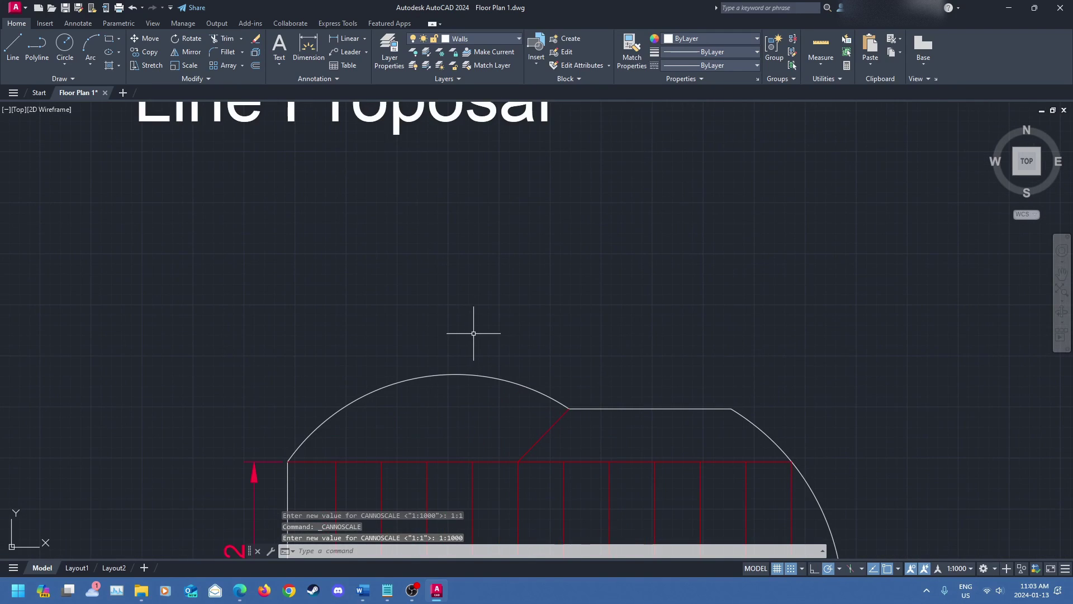
left_click(227, 165)
left_click(815, 336)
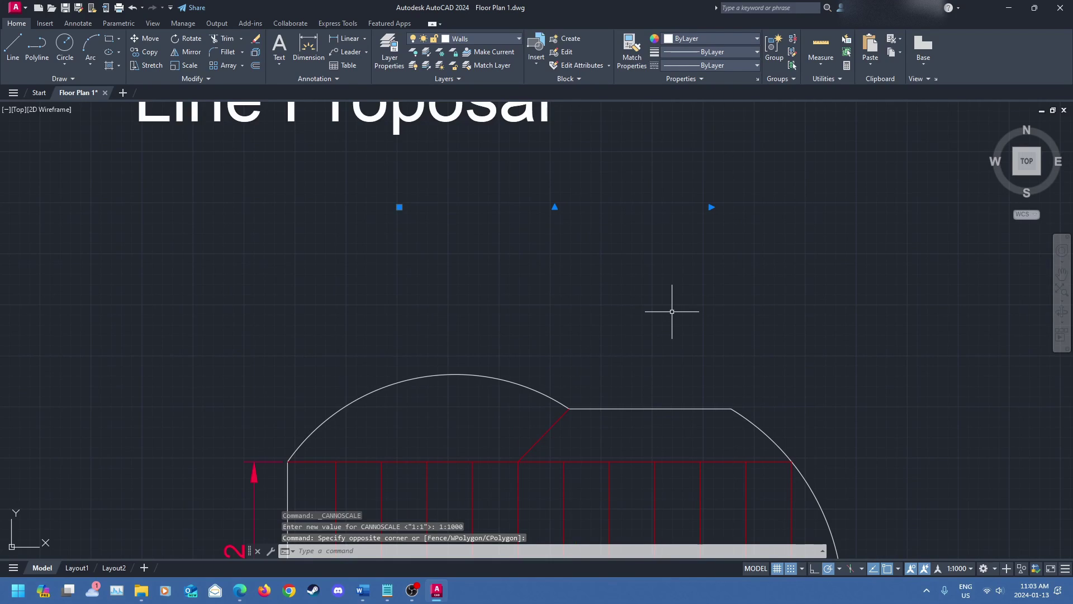
key("Delete")
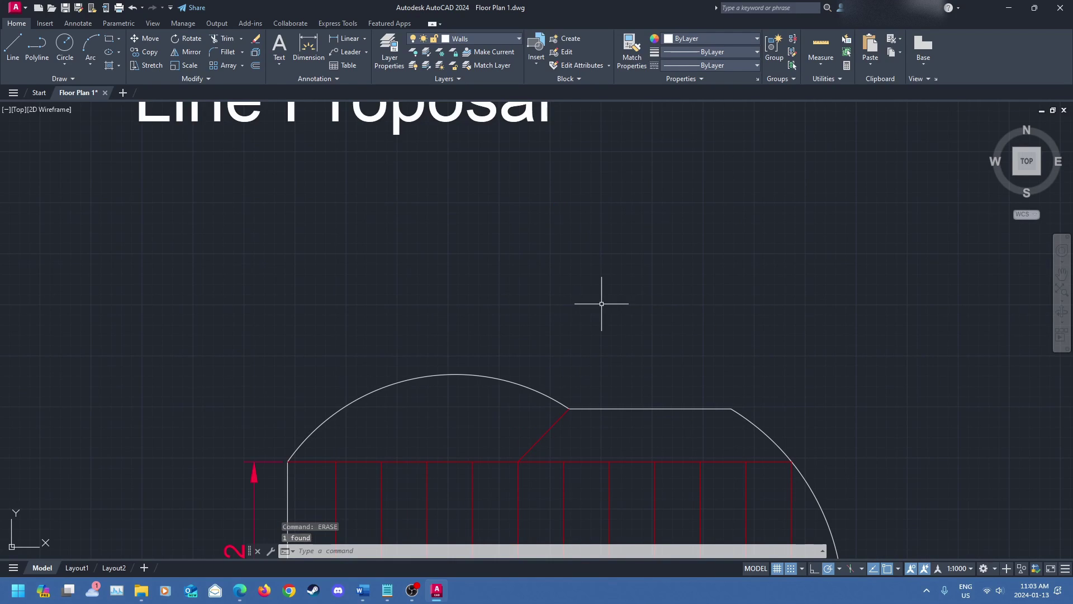
Show the properties of the "New Property Line Proposal" title and move the palette beside the text
scroll(601, 296, "down", 4)
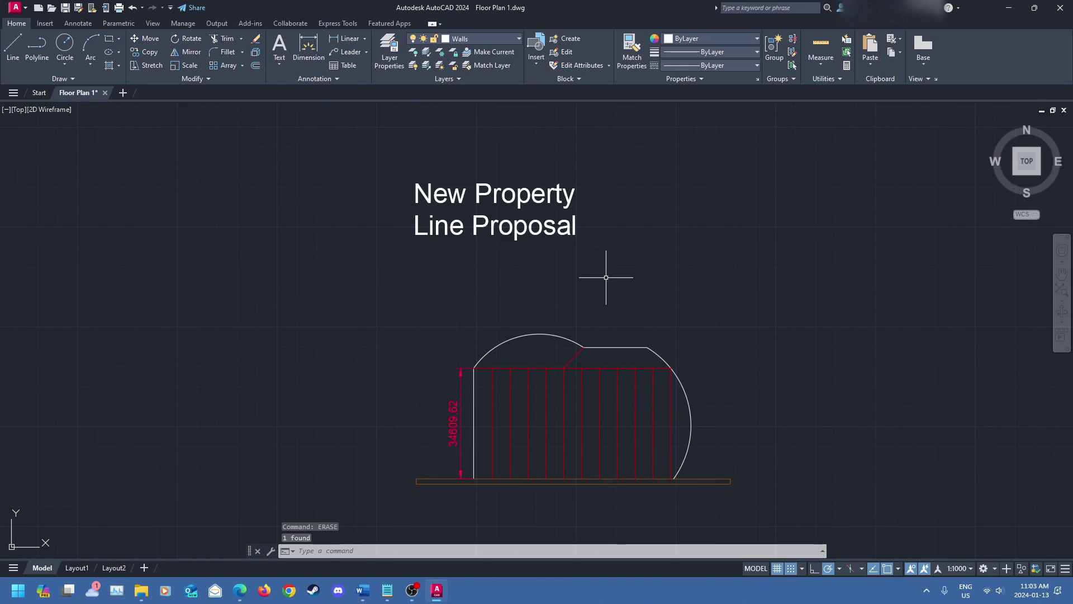
middle_click_drag(576, 288, 570, 371)
middle_click_drag(511, 333, 498, 325)
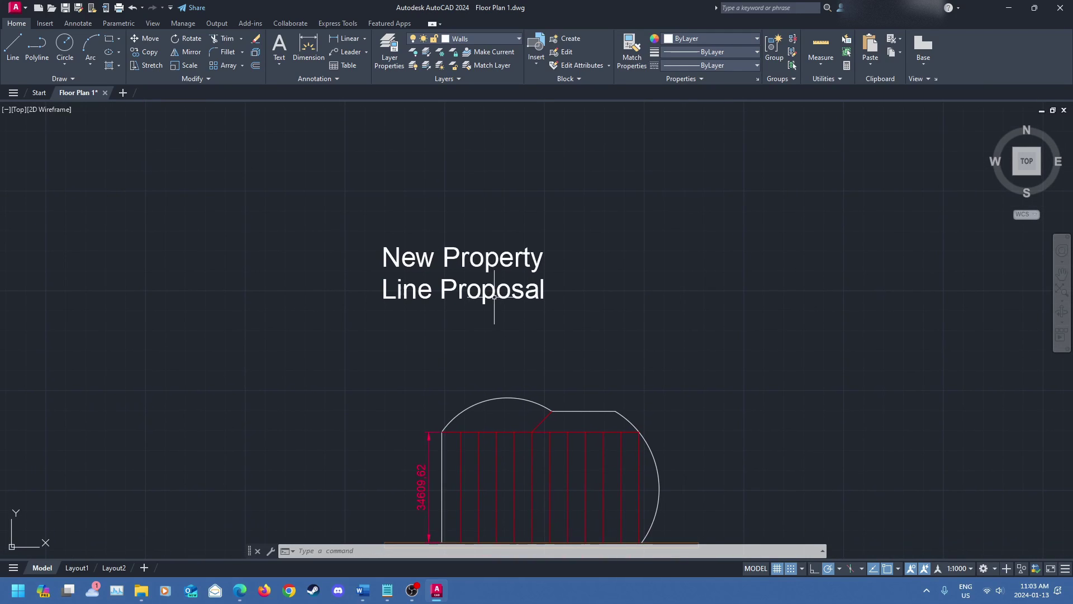
left_click(925, 568)
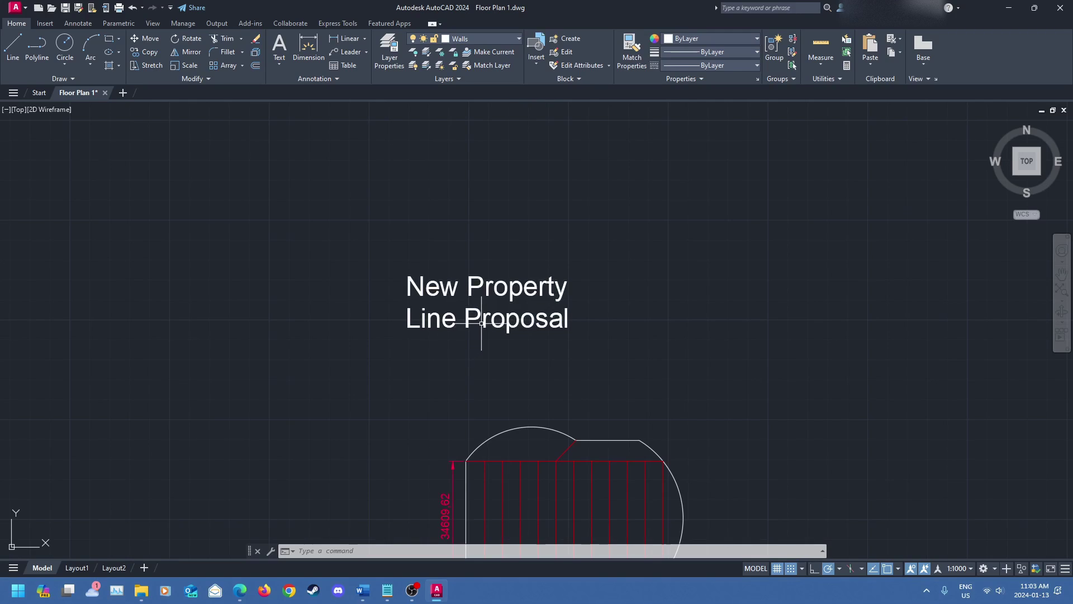
left_click(485, 323)
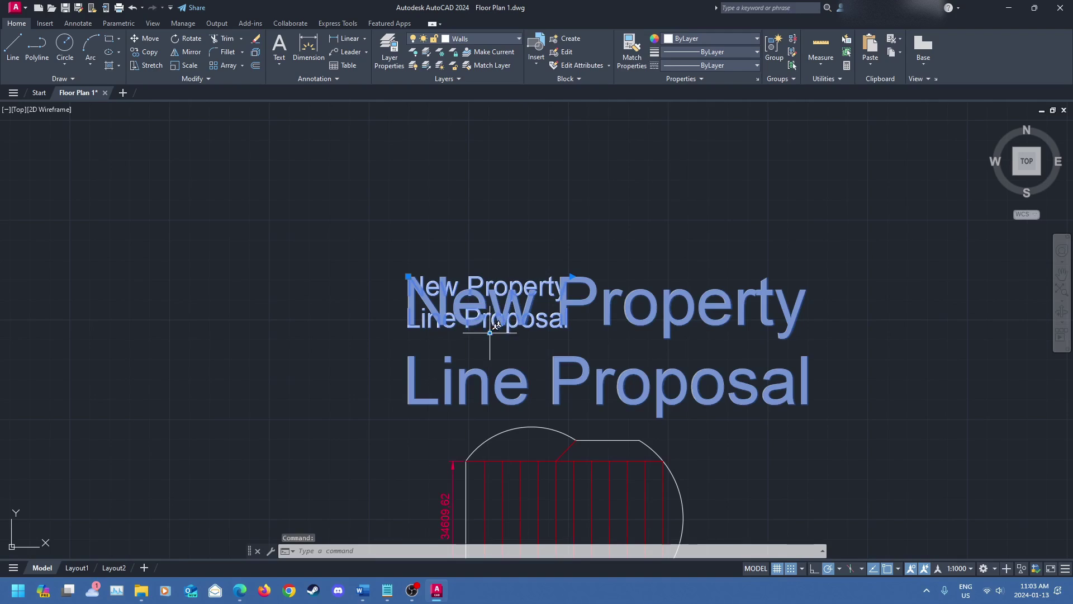
right_click(473, 324)
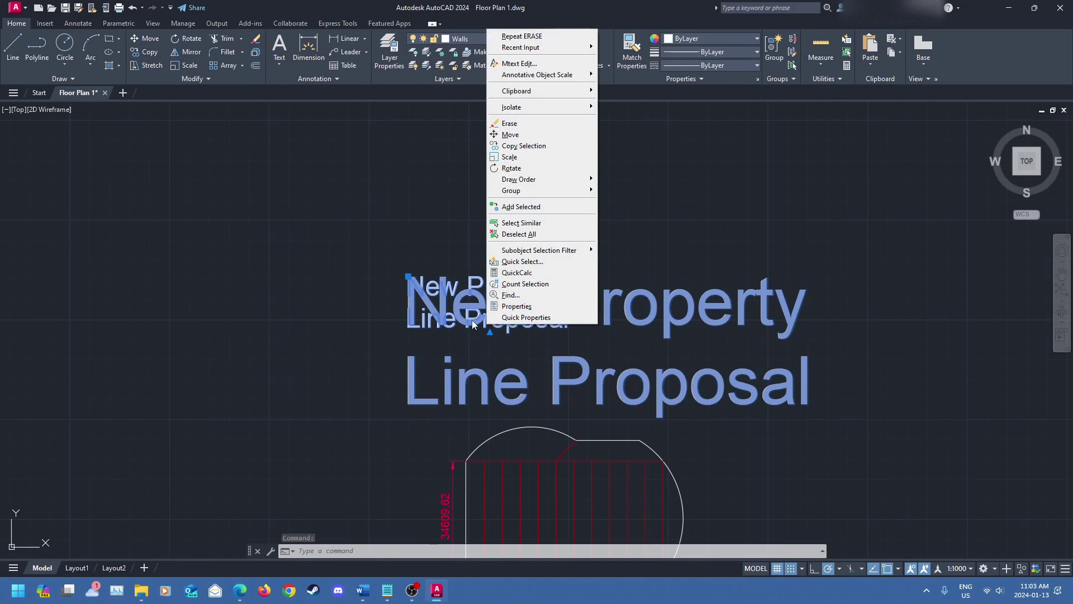
left_click(527, 306)
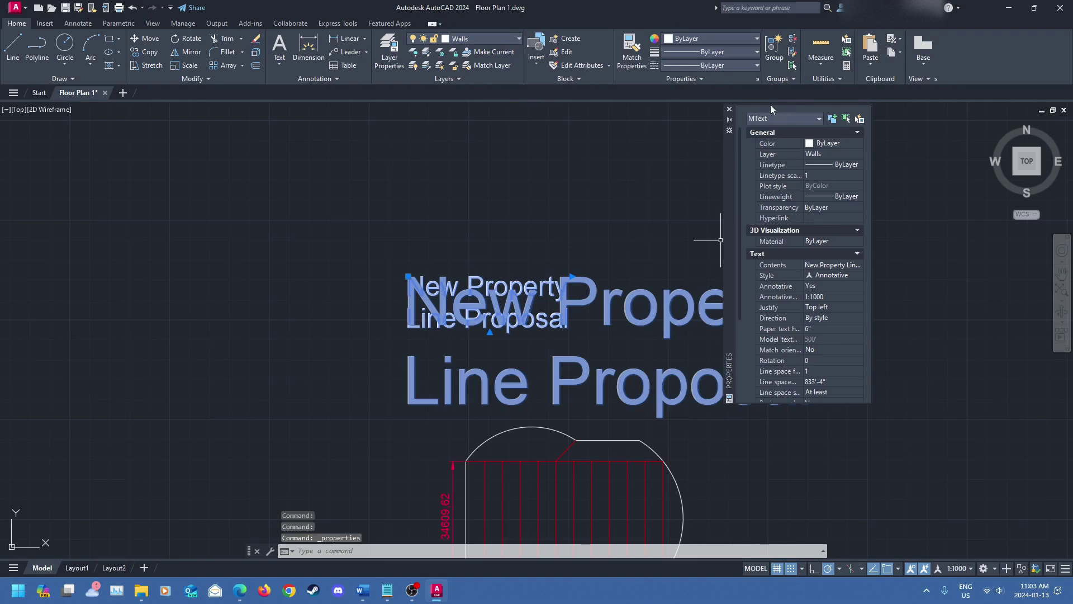
left_click_drag(729, 174, 194, 219)
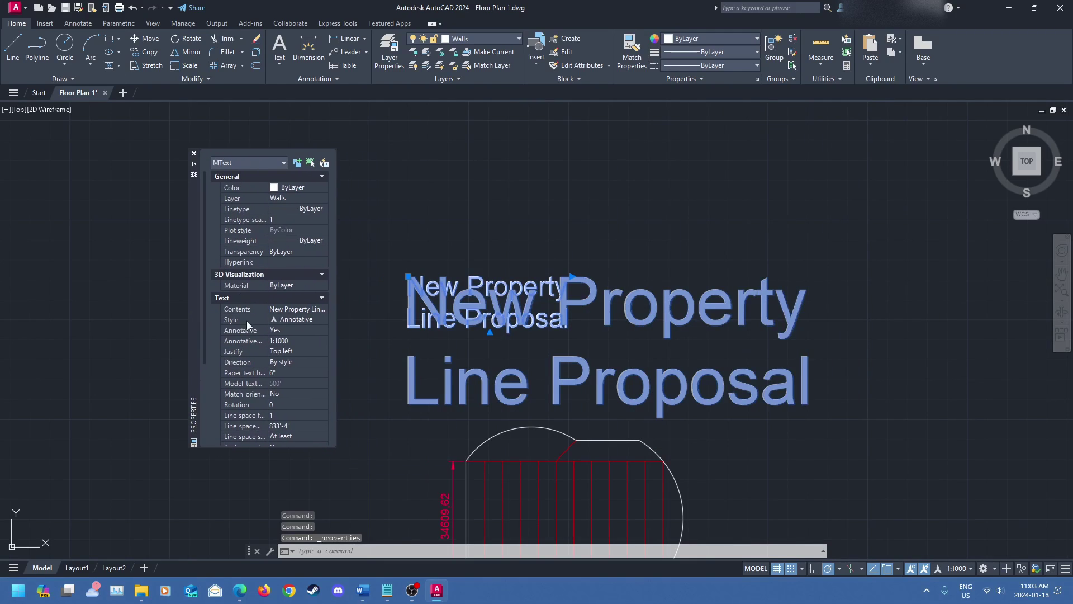
Review the 1:1, 1:2, 1:4, 1:2500 and 1:1000 entries in the title's annotation object scale list, and close the list without changes
left_click(287, 340)
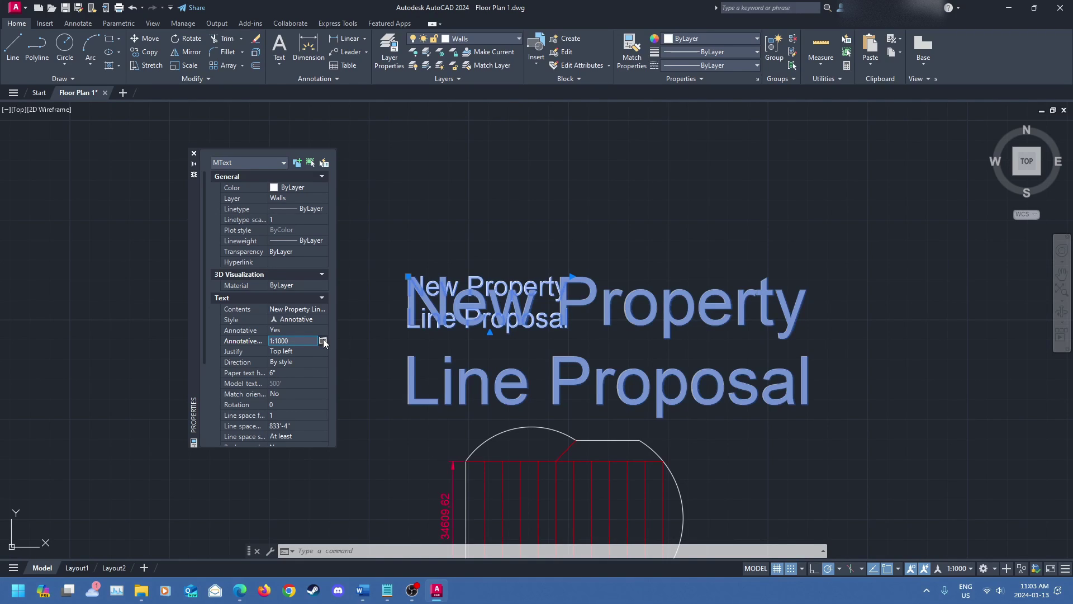
left_click(324, 340)
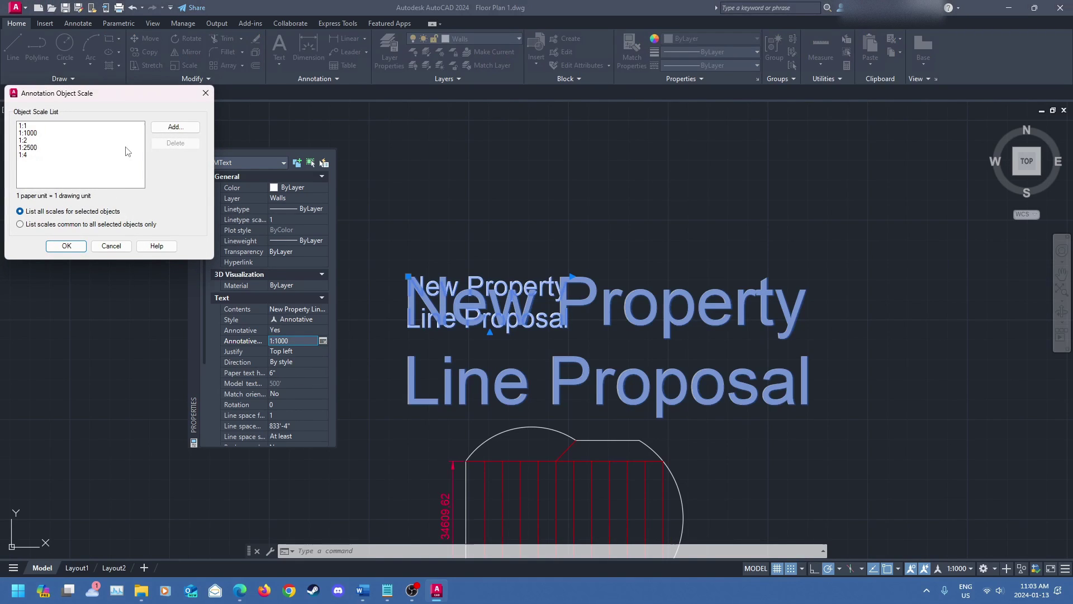
left_click(42, 126)
left_click(53, 140)
left_click(56, 155)
left_click(58, 147)
left_click(61, 133)
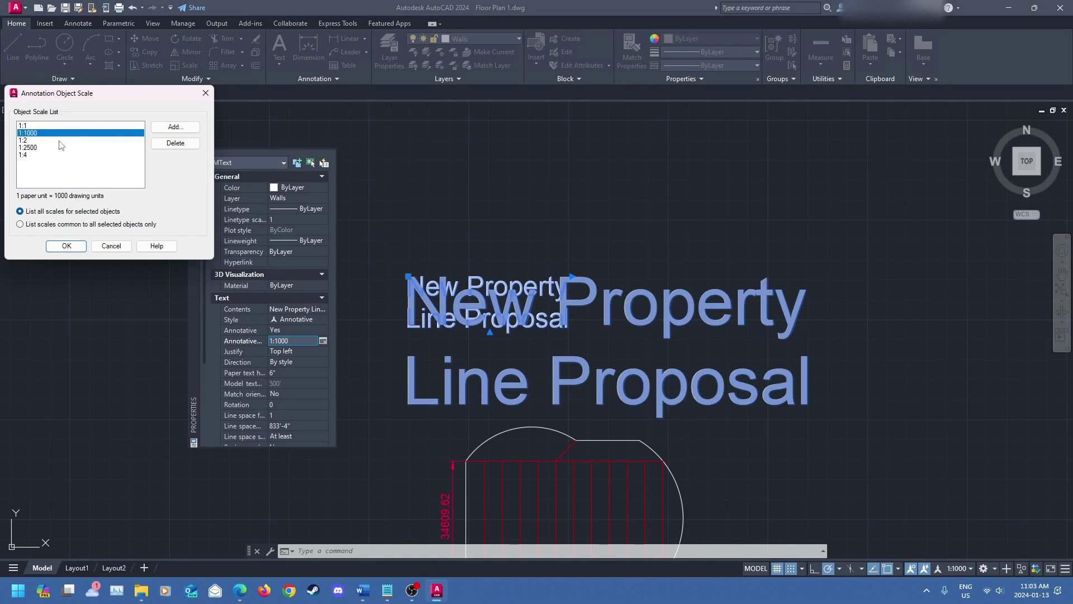
left_click(206, 93)
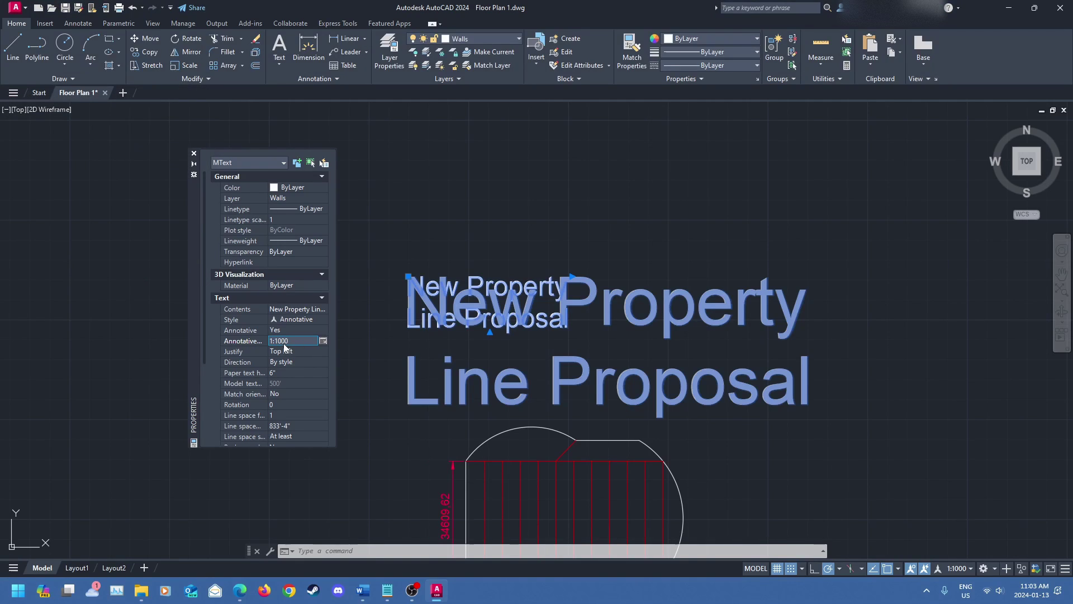
Browse the scales that can be added to the title's annotation object scale list, and close the list without adding or deleting any
left_click(324, 341)
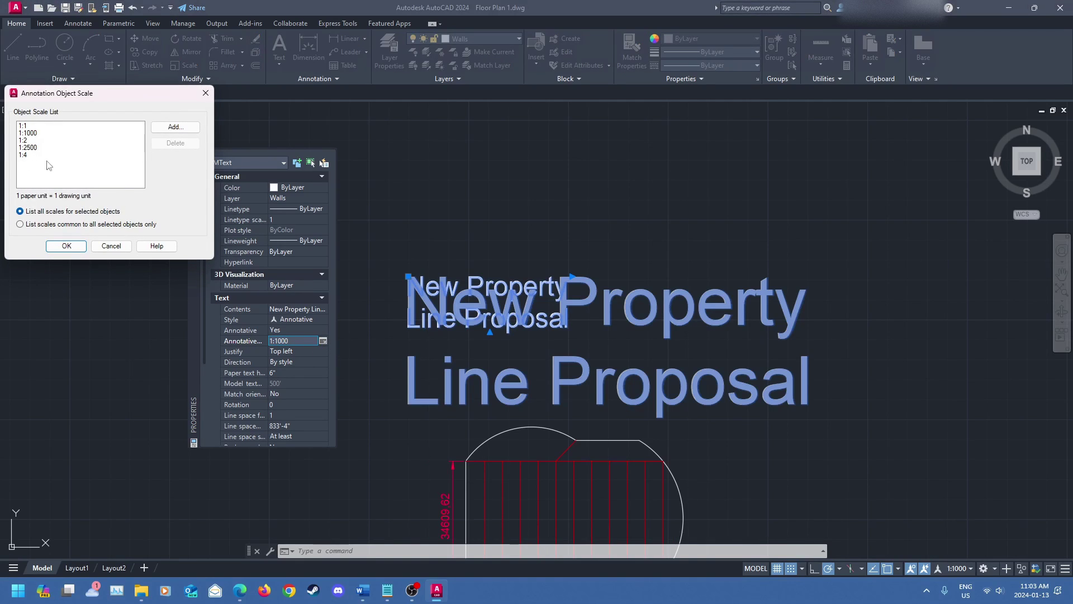
left_click(37, 147)
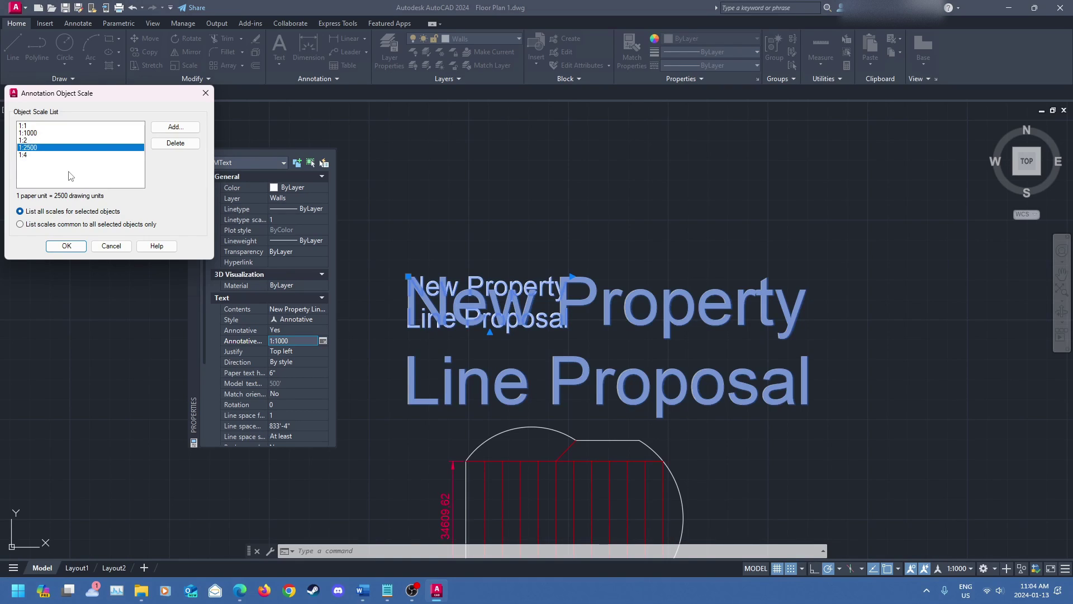
left_click(175, 127)
mouse_move(111, 98)
left_mouse_down()
mouse_move(402, 99)
mouse_move(305, 99)
left_mouse_up()
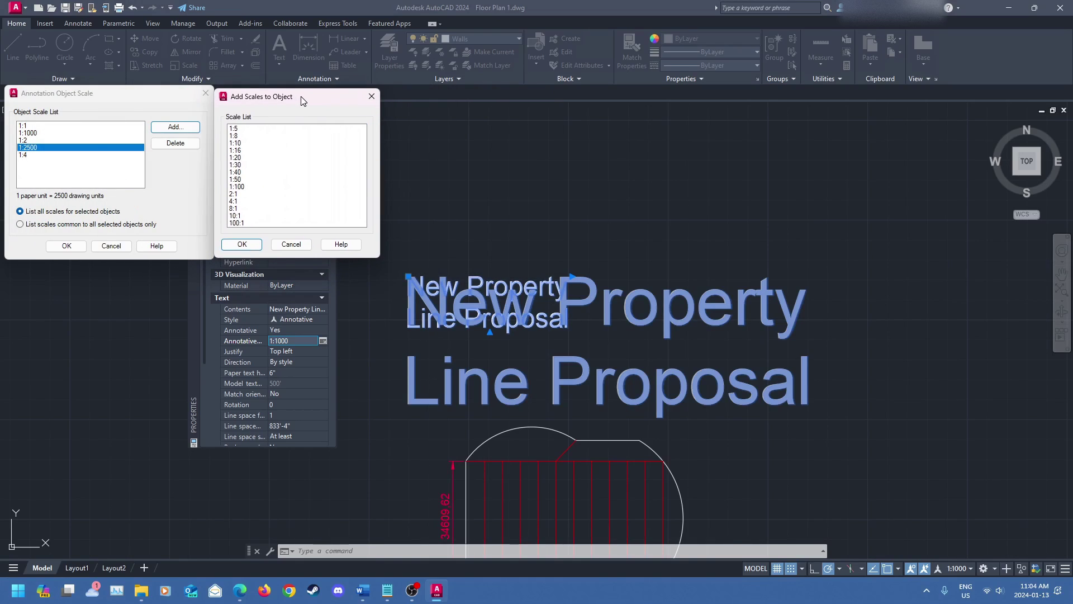
left_click(261, 187)
left_click(267, 178)
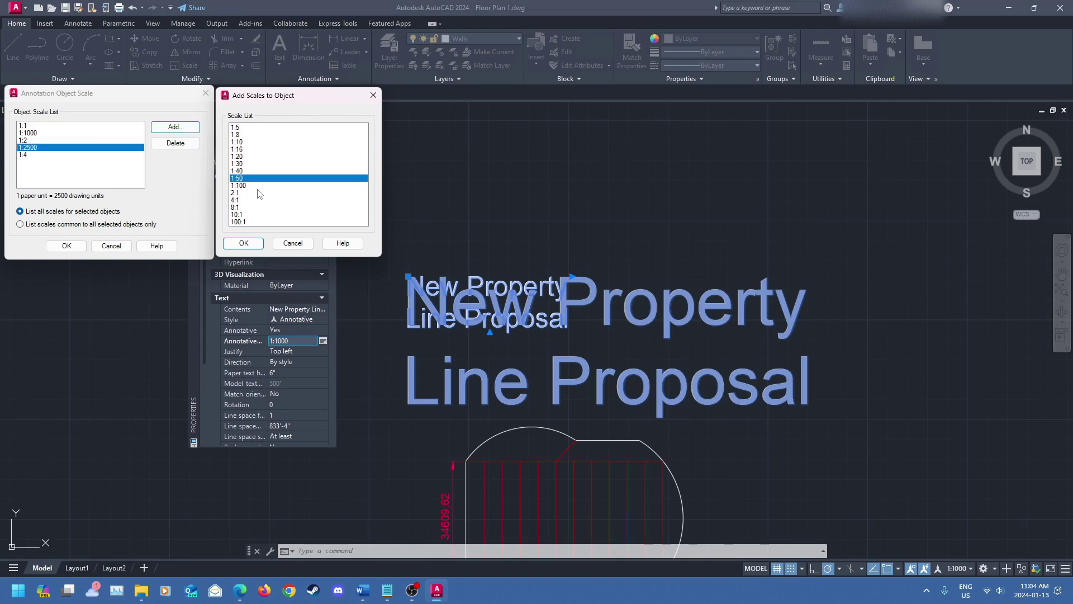
left_click(260, 193)
left_click(262, 200)
left_click(265, 208)
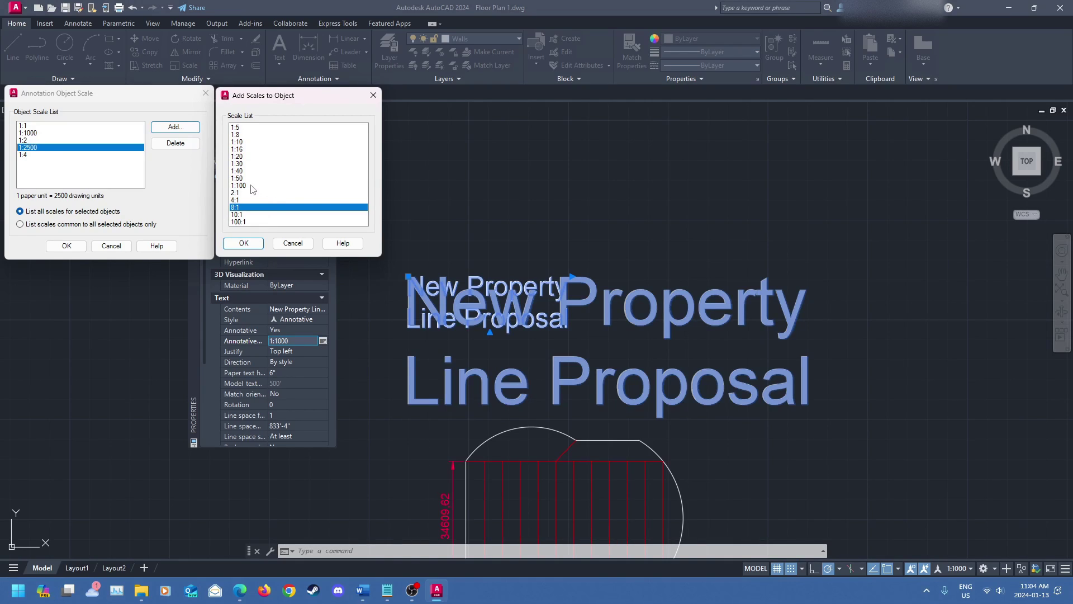
left_click(373, 95)
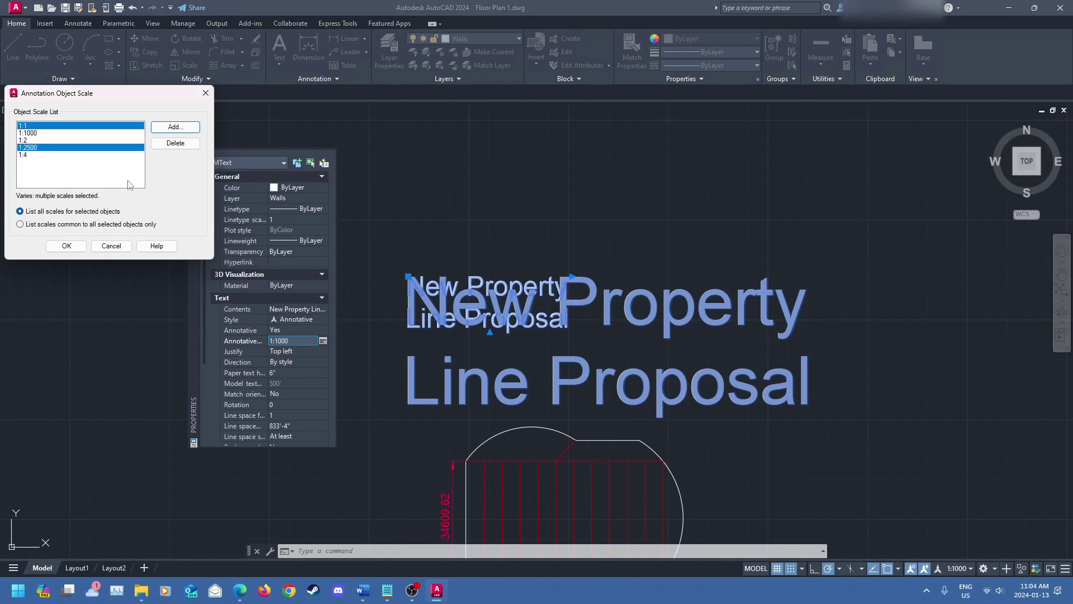
left_click(55, 134)
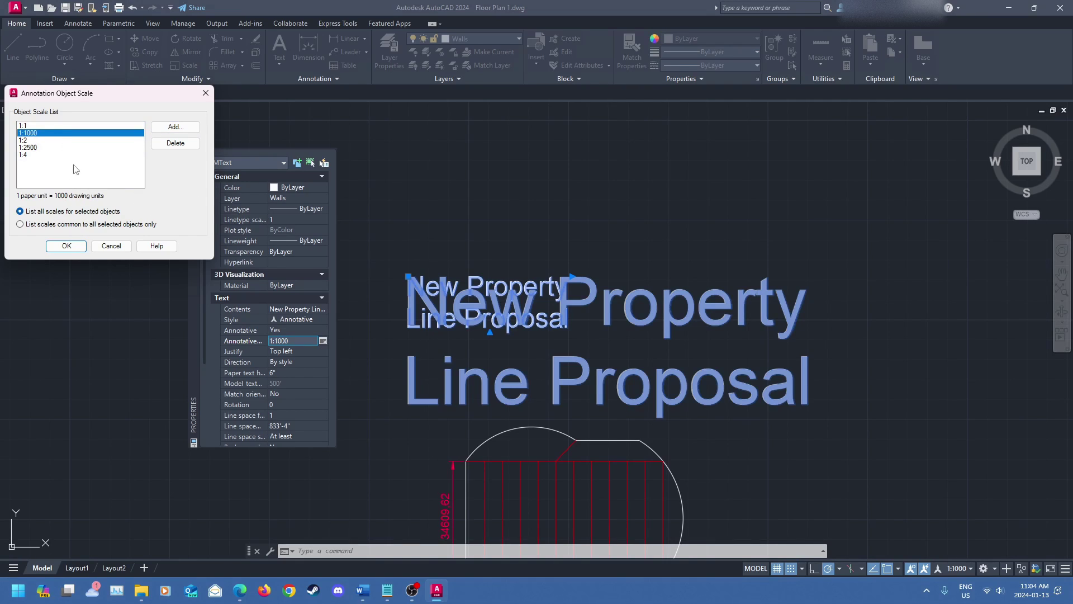
left_click(65, 244)
Set the title's paper text height to 11" at the 1:1000 annotation scale and deselect it
left_click(290, 330)
left_click(322, 331)
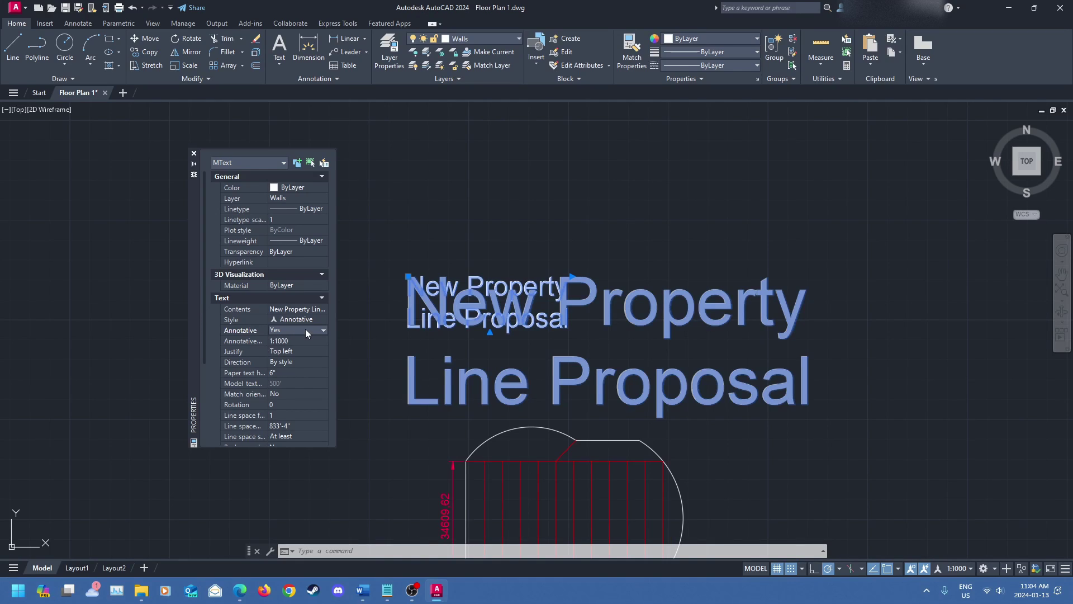
left_click(291, 373)
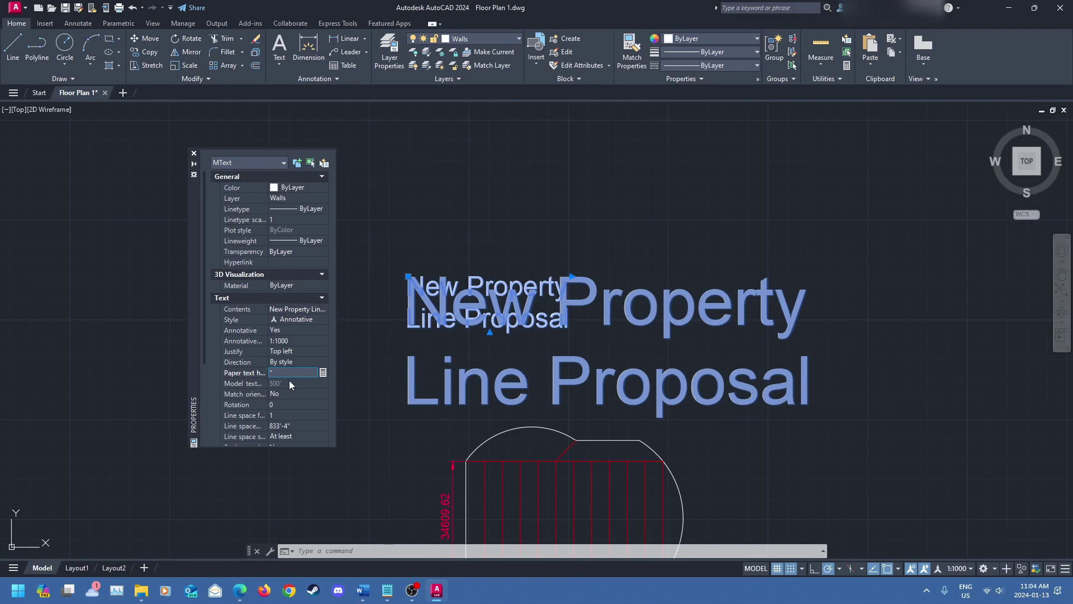
type("11")
key("Return")
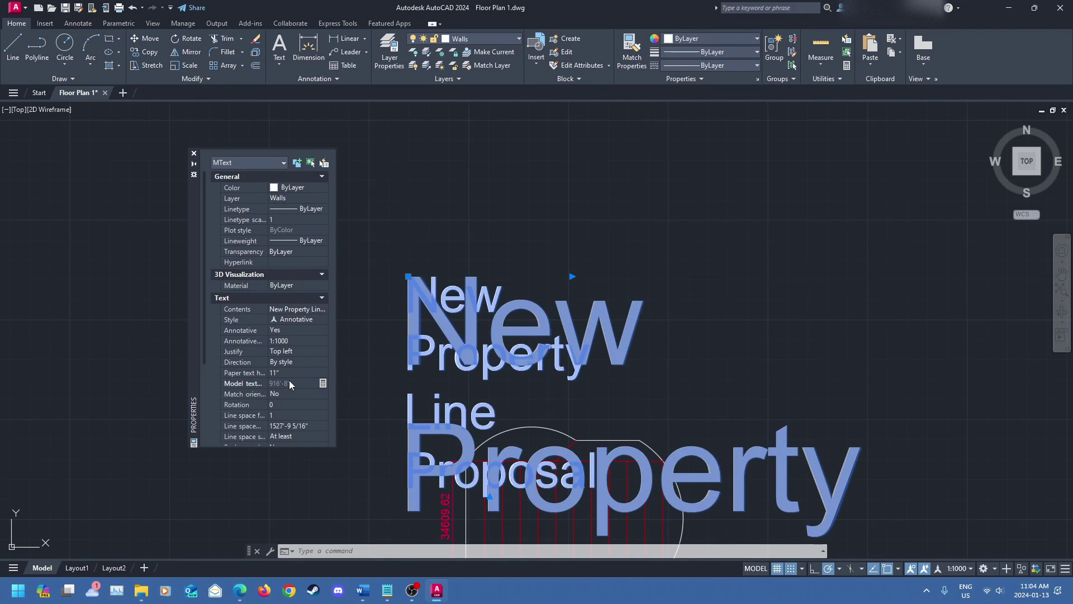
key("Escape")
scroll(696, 319, "down", 2)
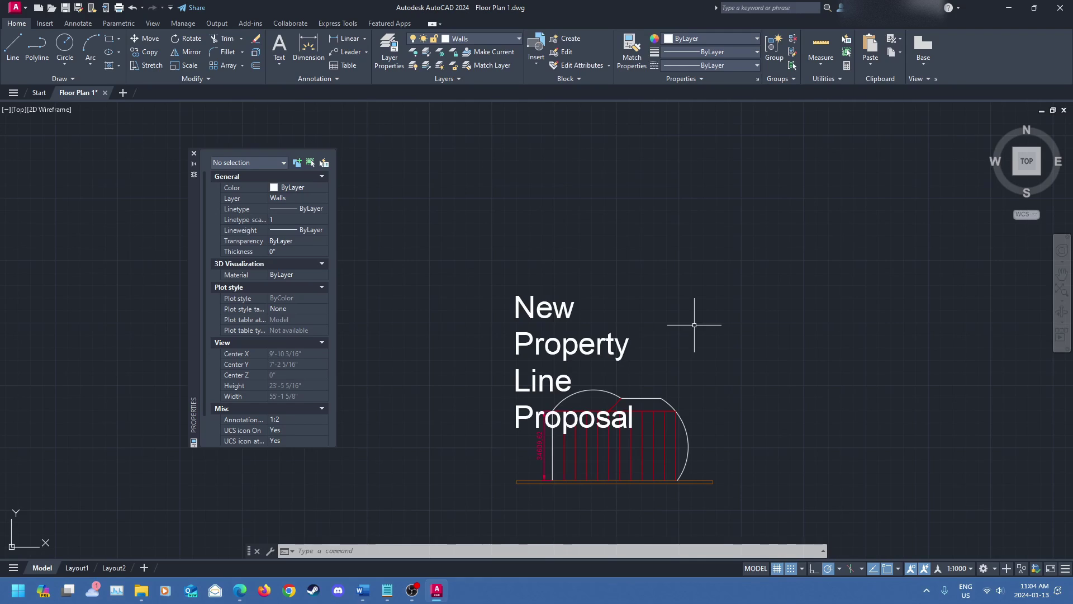
Select the "New Property Line Proposal" title again and set its paper text height to 2'
left_click(576, 354)
middle_click_drag(694, 380, 547, 184)
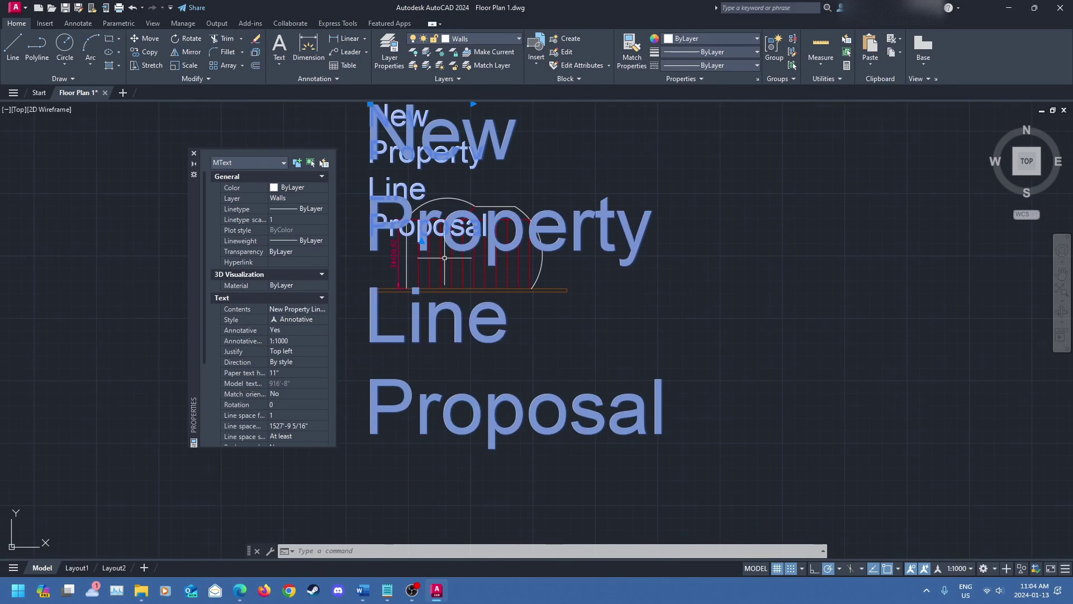
middle_click_drag(445, 258, 494, 338)
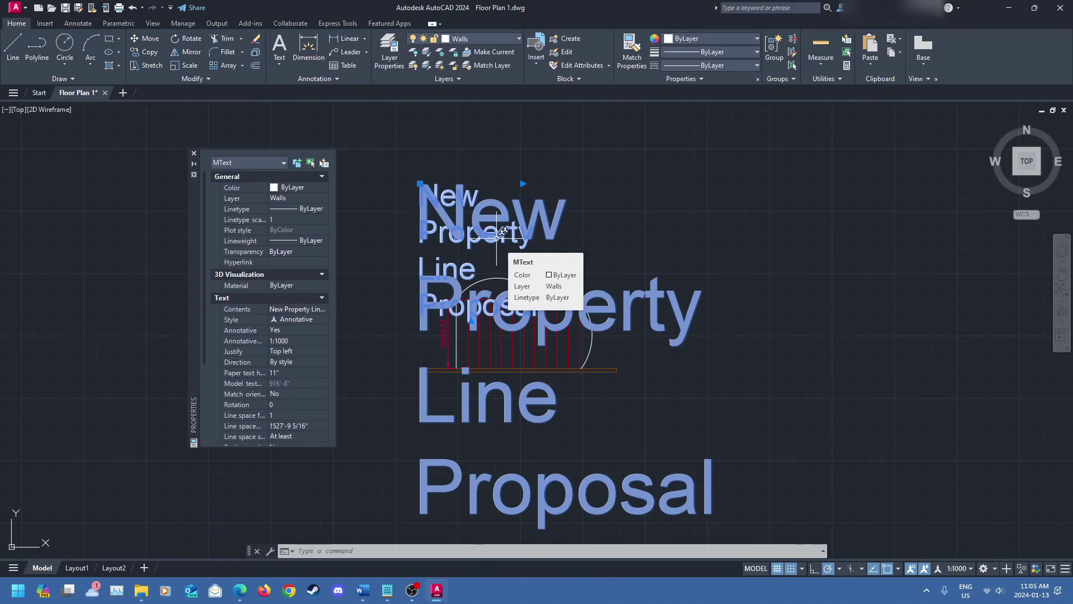
left_click(278, 372)
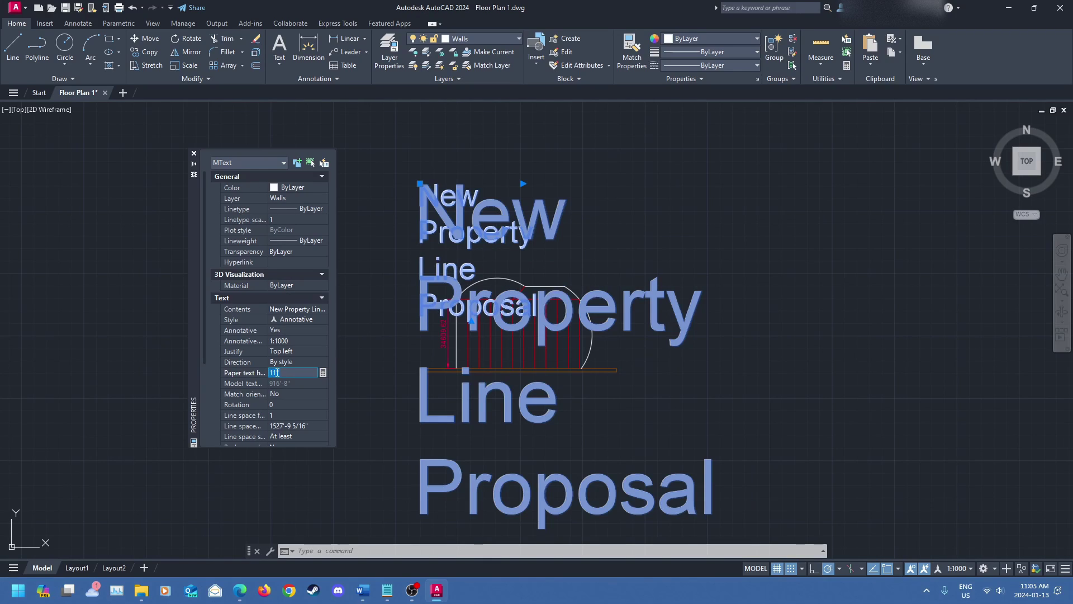
left_click(288, 374)
type("2")
key("Return")
Return the title's paper text height to 6" and clear the selection
left_click(298, 372)
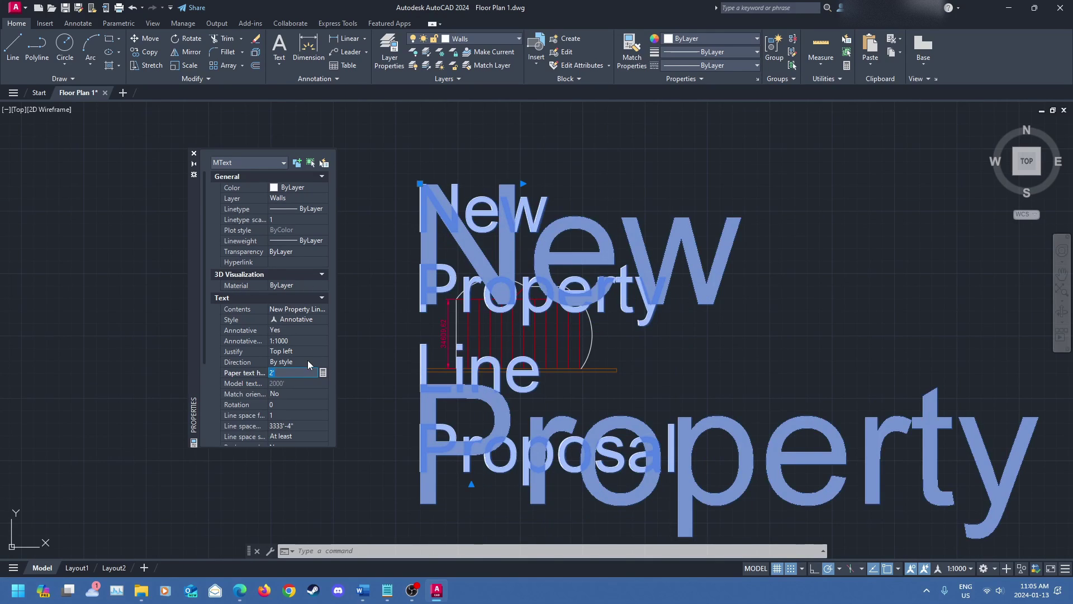
type("2")
key("Return")
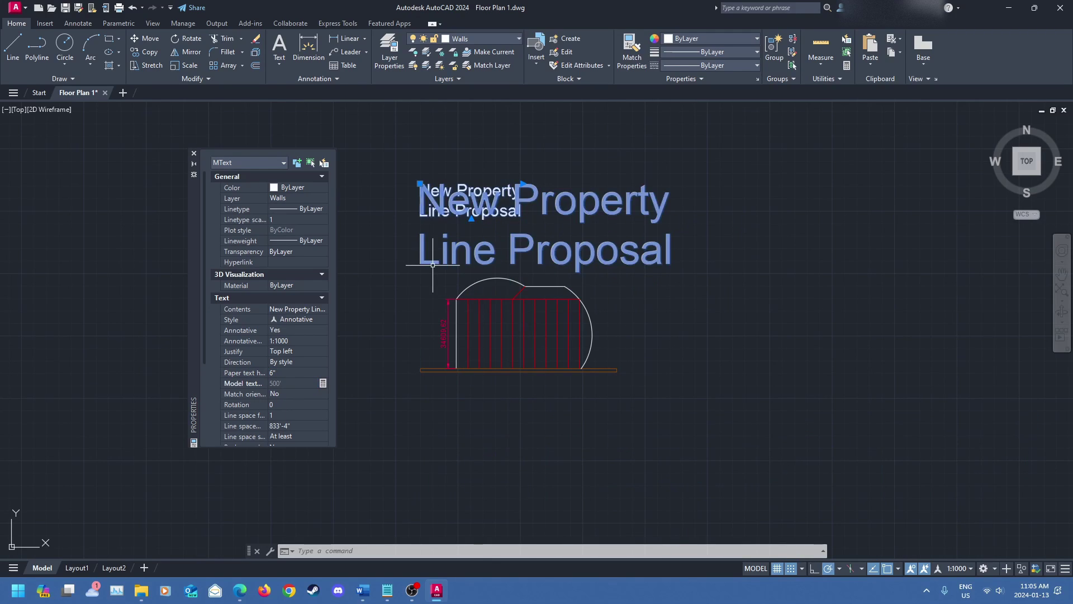
key("Escape")
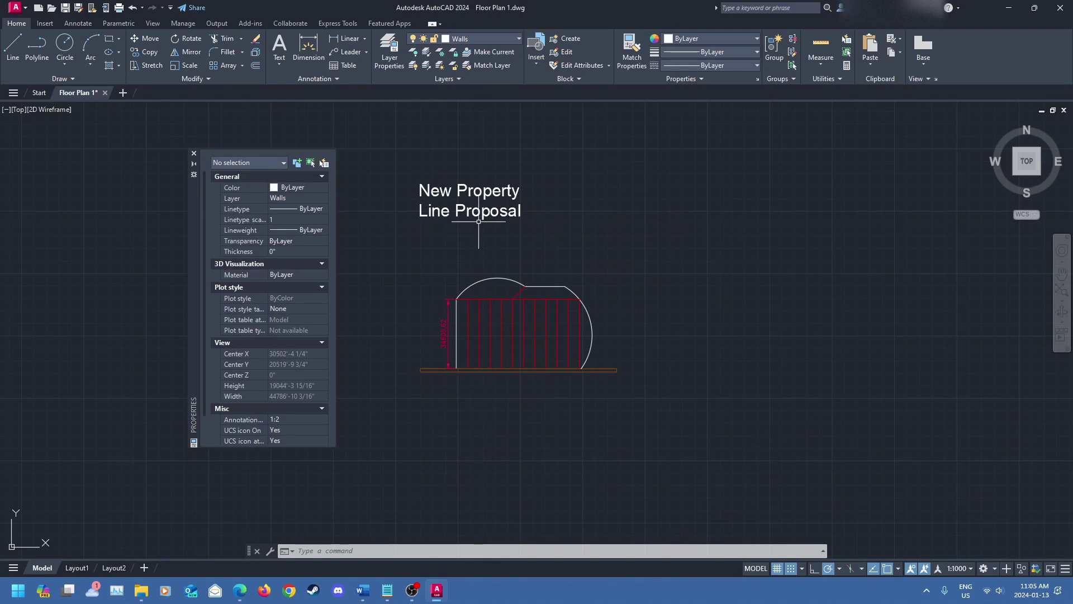
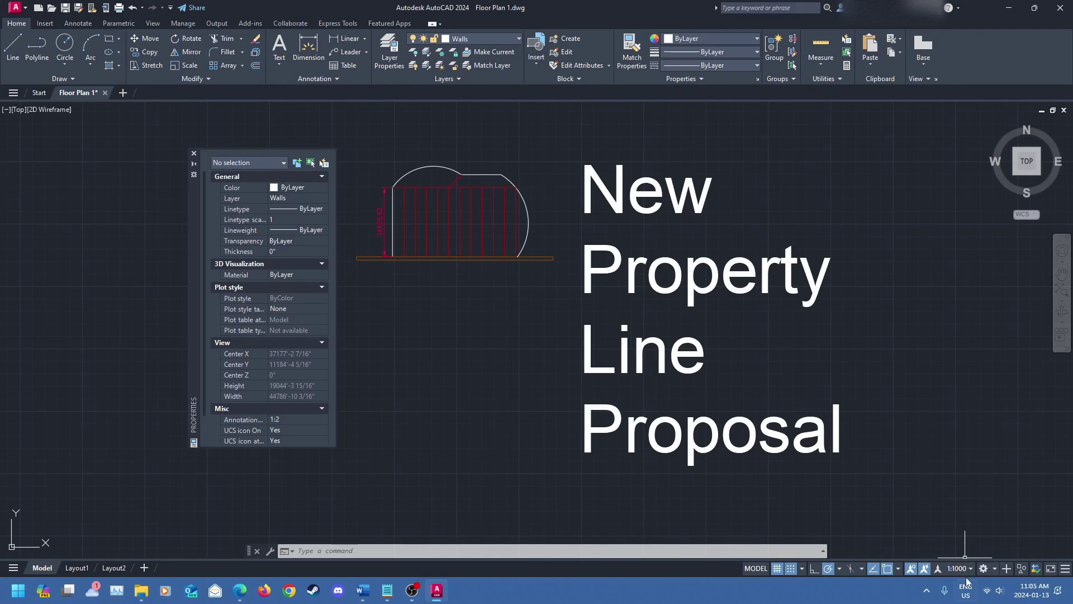
Switch the annotation scale to 1:2500 and compare the title's size with the plan outline and the floor plan
left_click(982, 300)
scroll(967, 313, "down", 4)
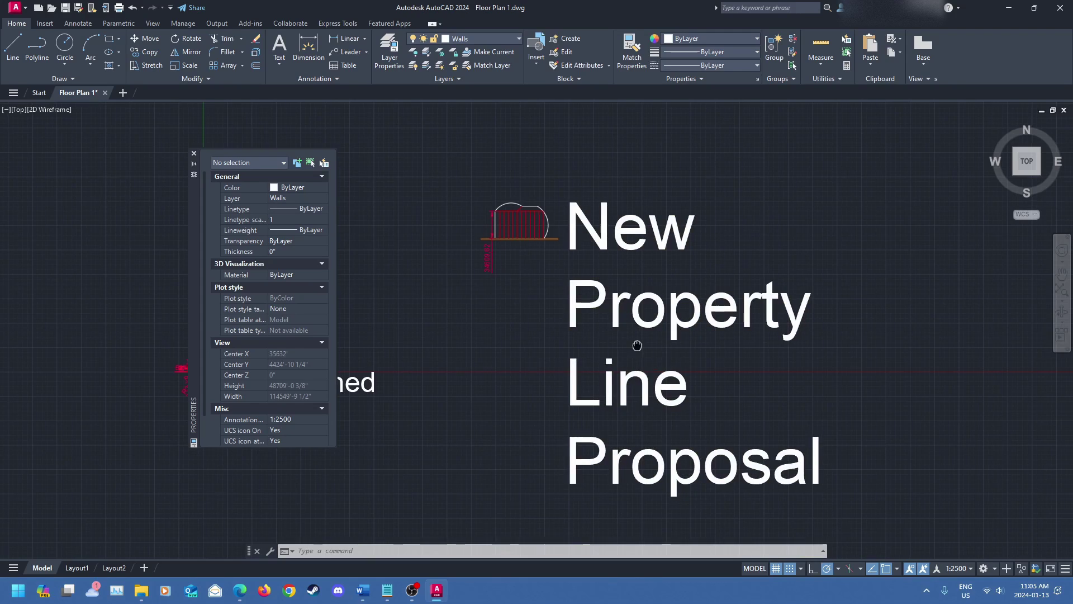
middle_click_drag(638, 348, 867, 349)
middle_click_drag(725, 361, 434, 364)
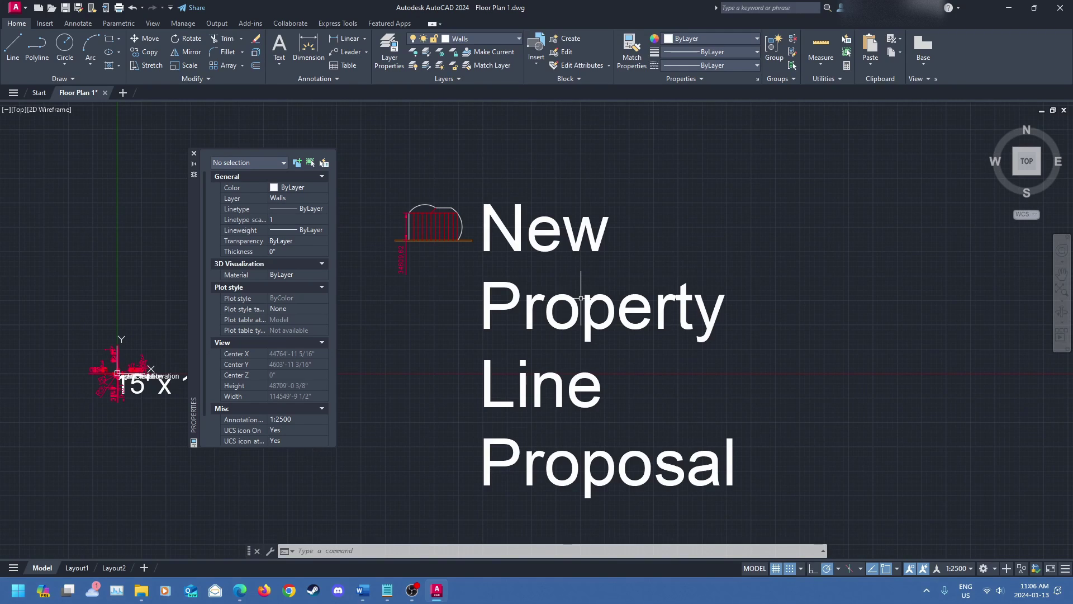
Set the title's paper text height to 6" at the 1:2500 annotation scale
left_click(620, 312)
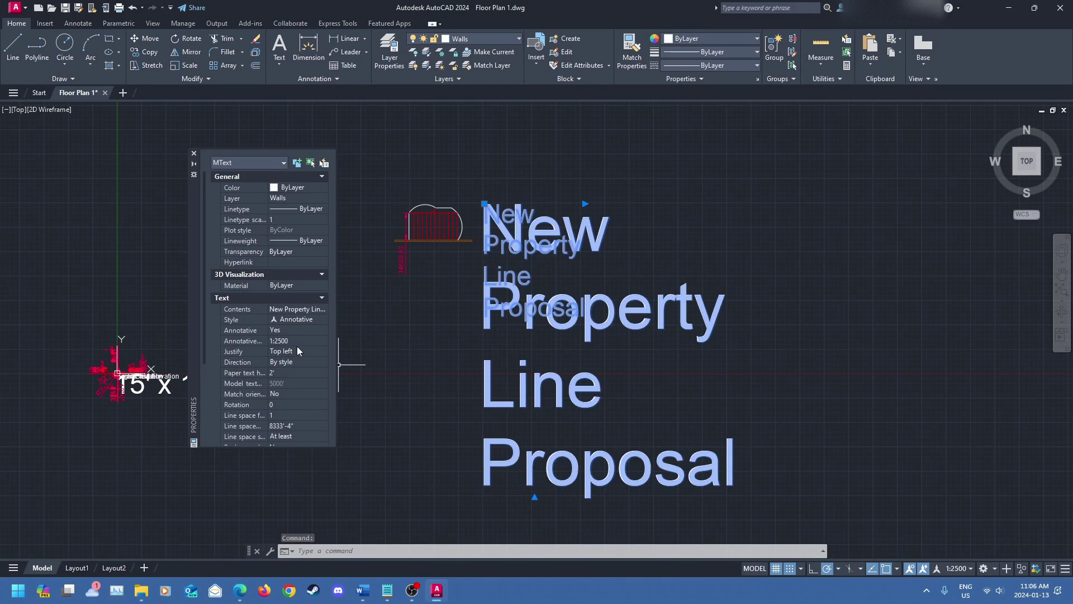
left_click(275, 372)
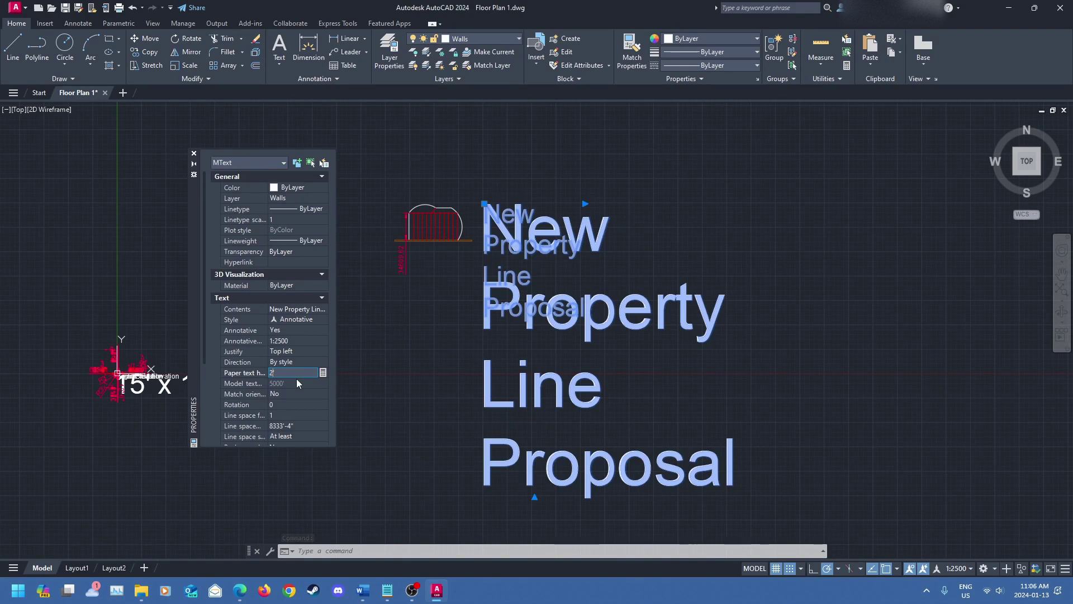
type("6")
key("Tab")
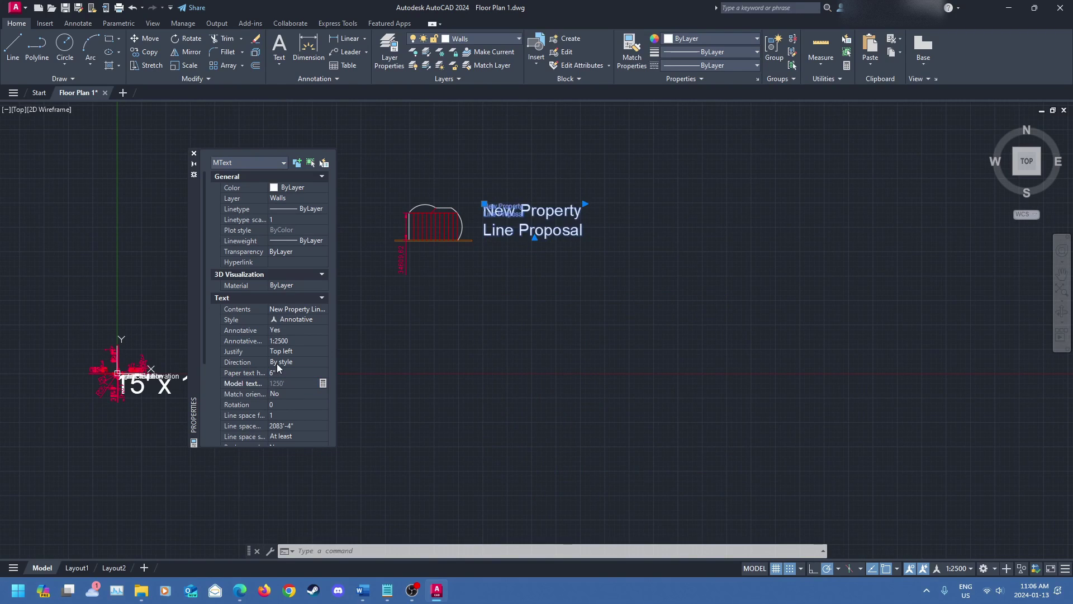
middle_click_drag(527, 240, 536, 353)
scroll(536, 353, "up", 4)
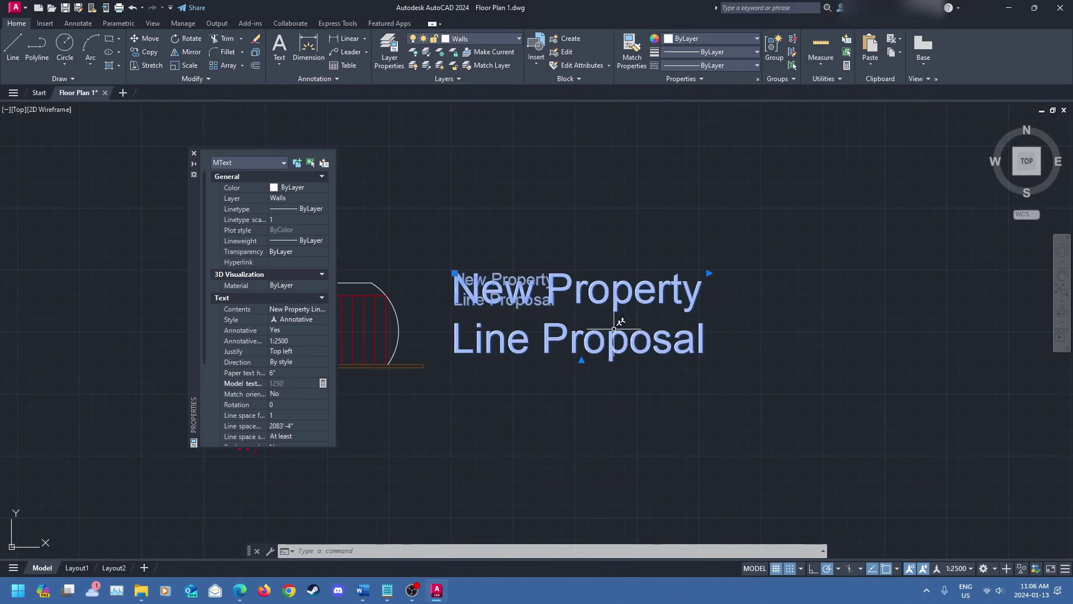
Reduce the title's paper text height in turn to 3", 2" and 1", and deselect the title
left_click(282, 373)
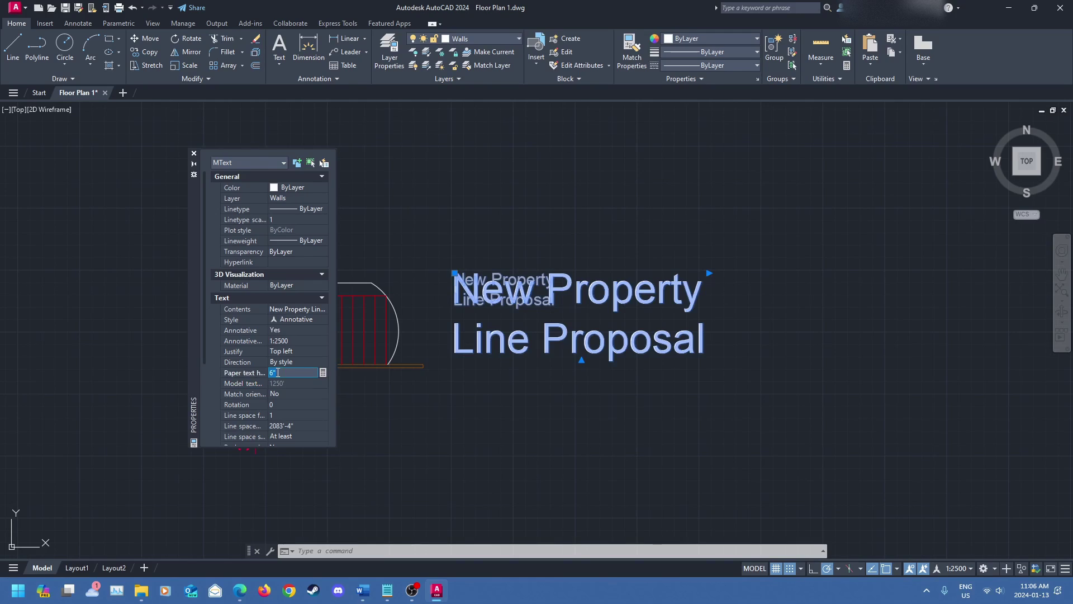
type("3")
key("Tab")
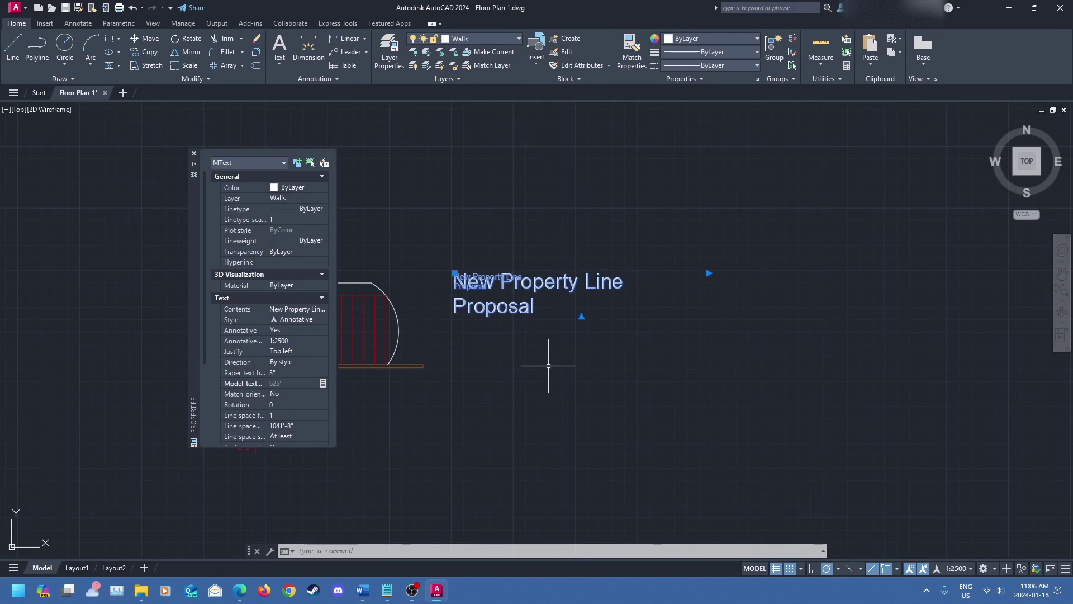
left_click(274, 373)
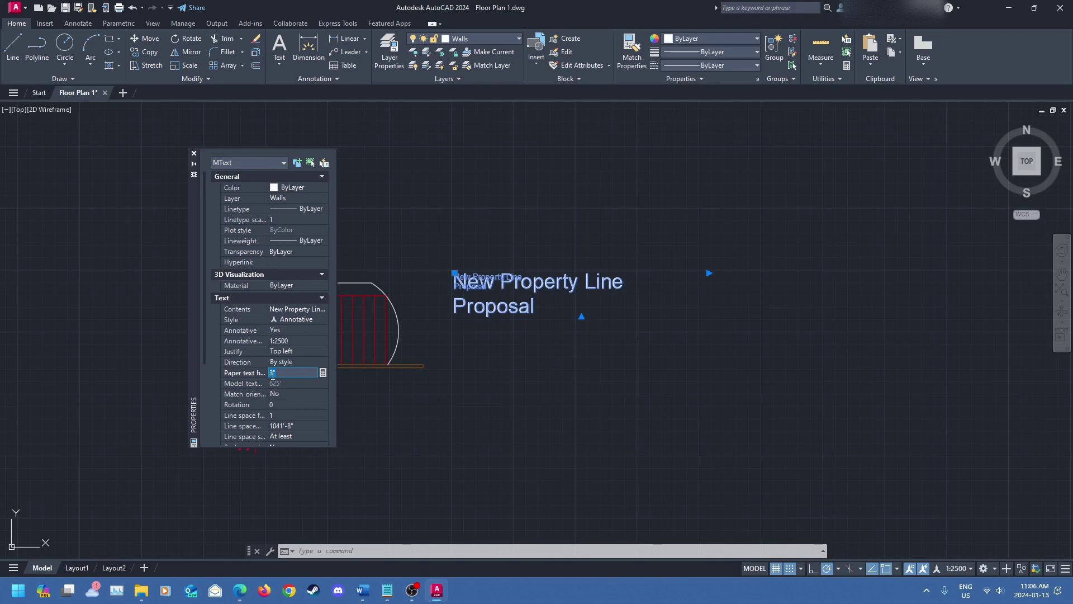
type("2")
key("Tab")
left_click(305, 373)
type("1")
key("Return")
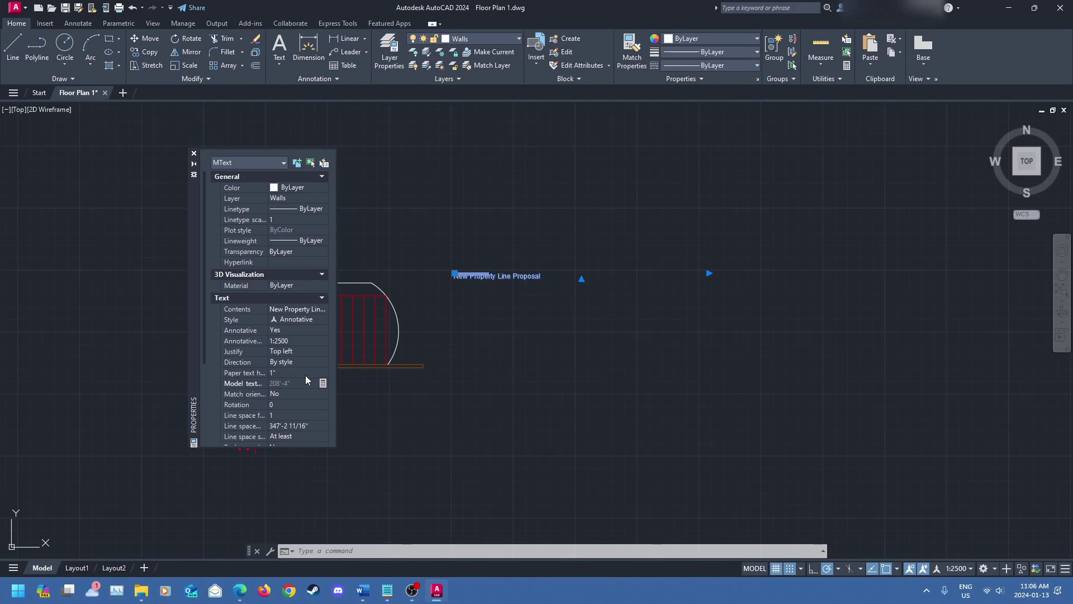
key("Escape")
scroll(599, 363, "up", 5)
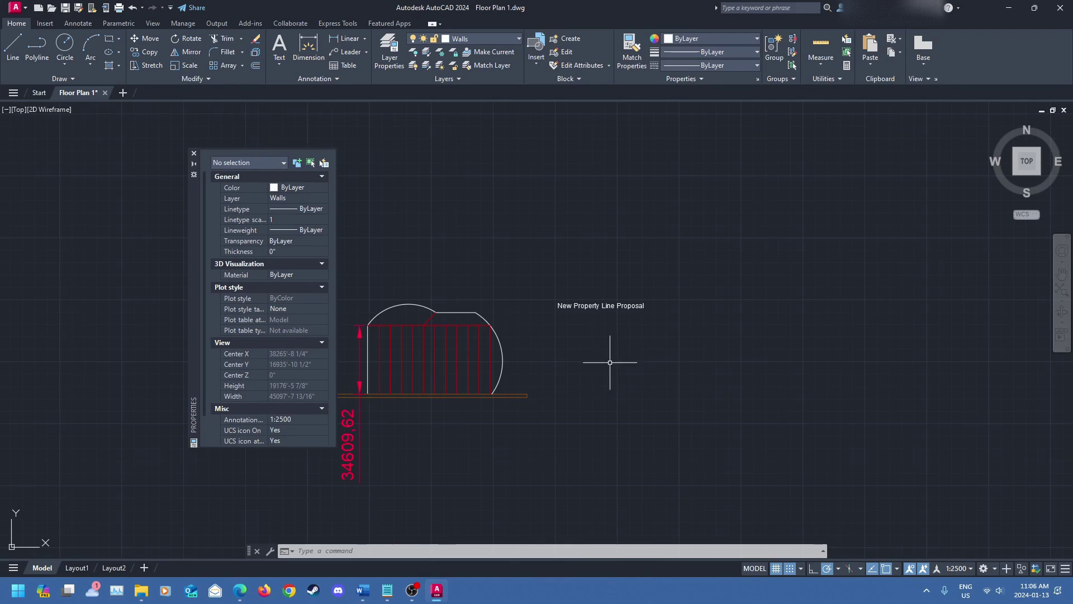
Move the "New Property Line Proposal" title from beside the plan outline to just above it
left_click(625, 302)
left_click_drag(625, 302, 437, 280)
middle_click_drag(515, 325, 608, 328)
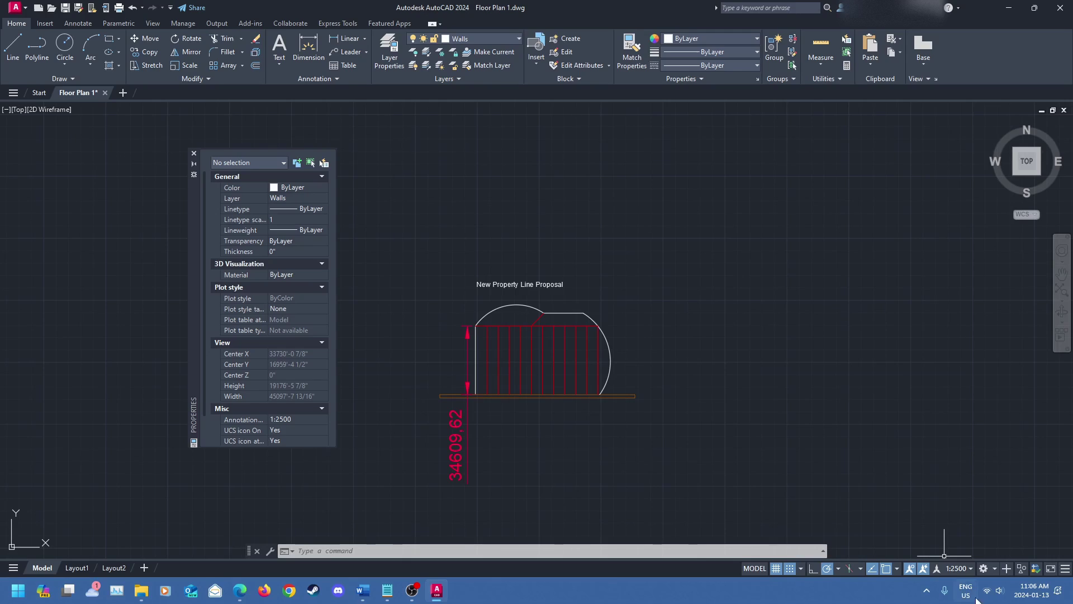
Switch the annotation scale to 1:1000 and set the title's paper text height to 6"
left_click(959, 567)
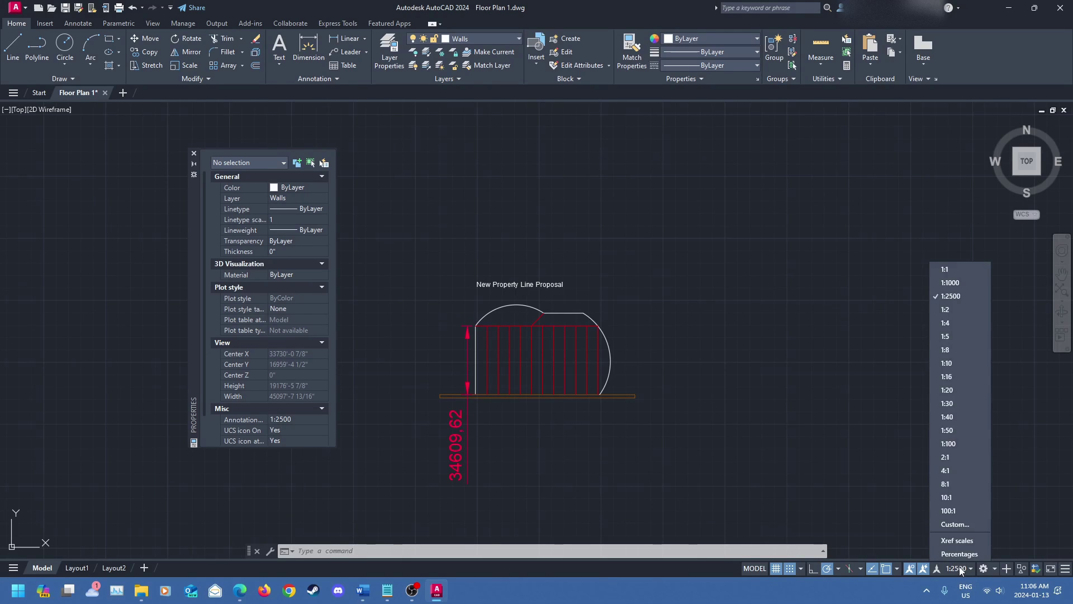
left_click(975, 281)
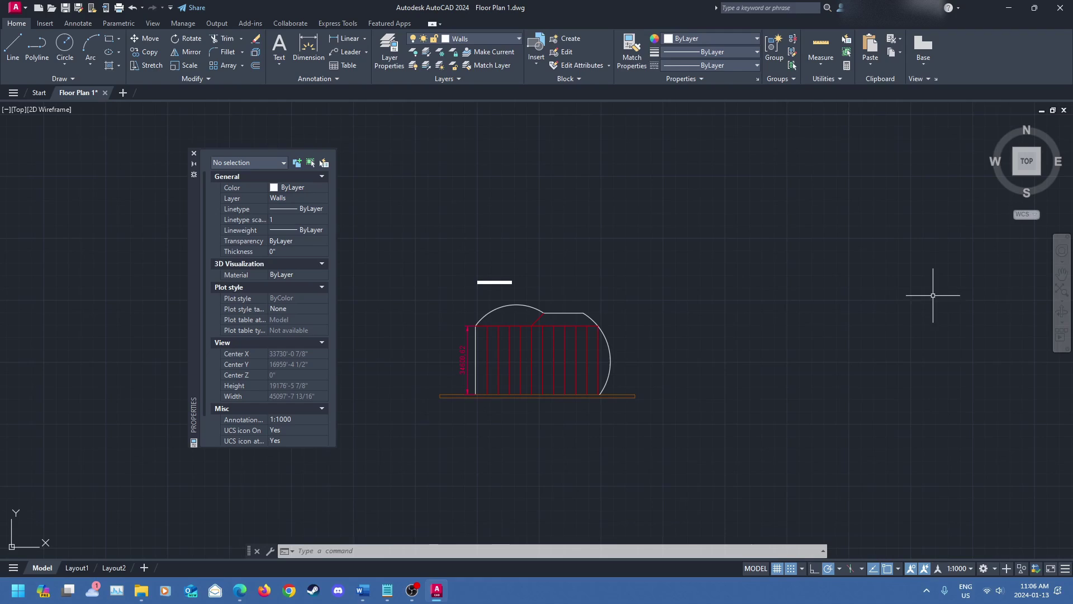
scroll(501, 285, "up", 5)
left_click(489, 278)
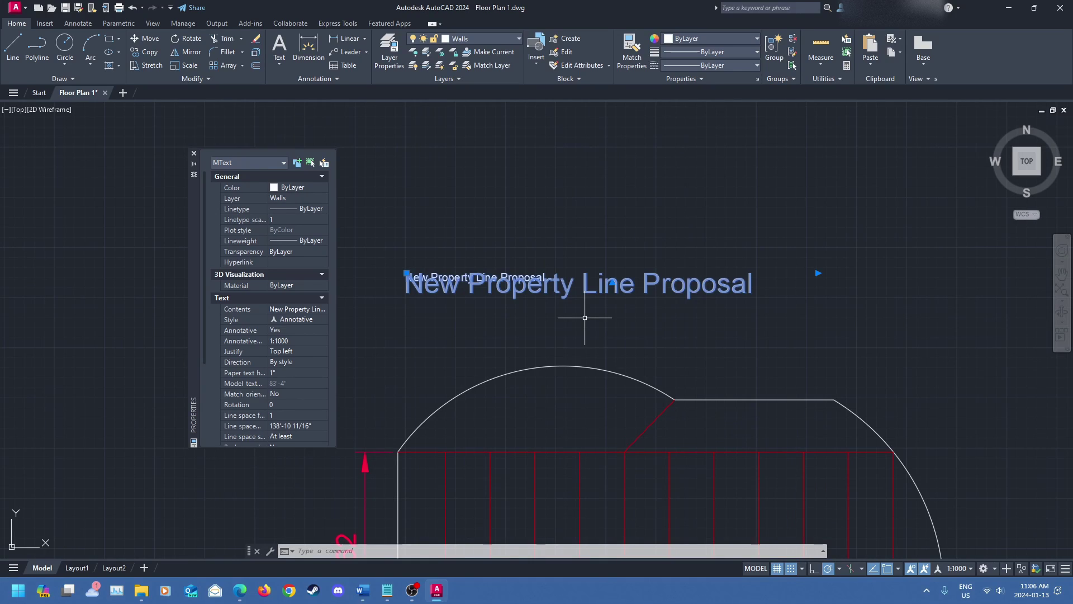
left_click(279, 373)
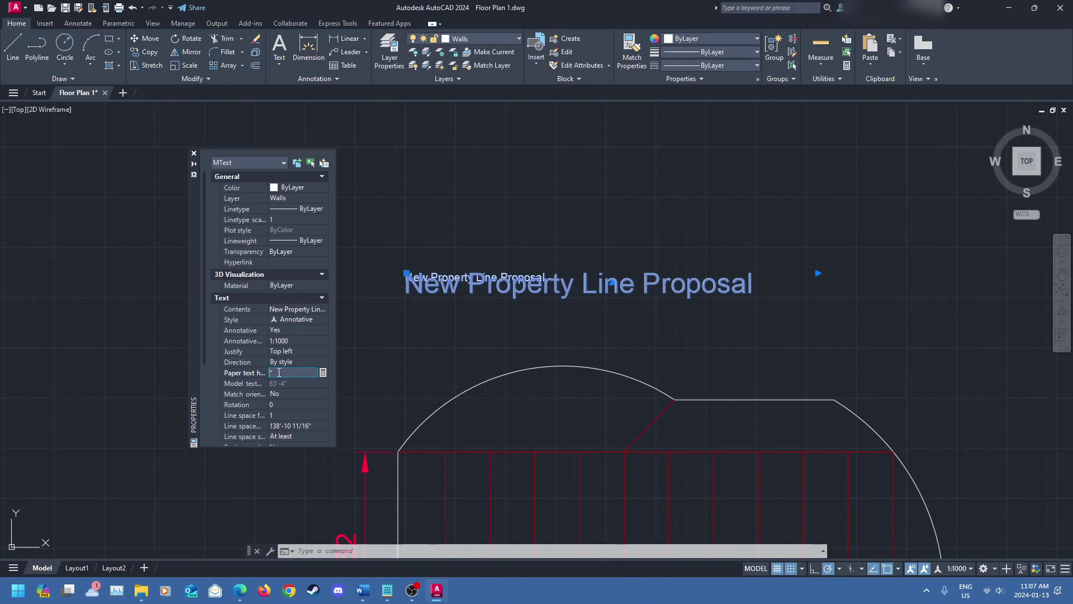
type("6")
key("Return")
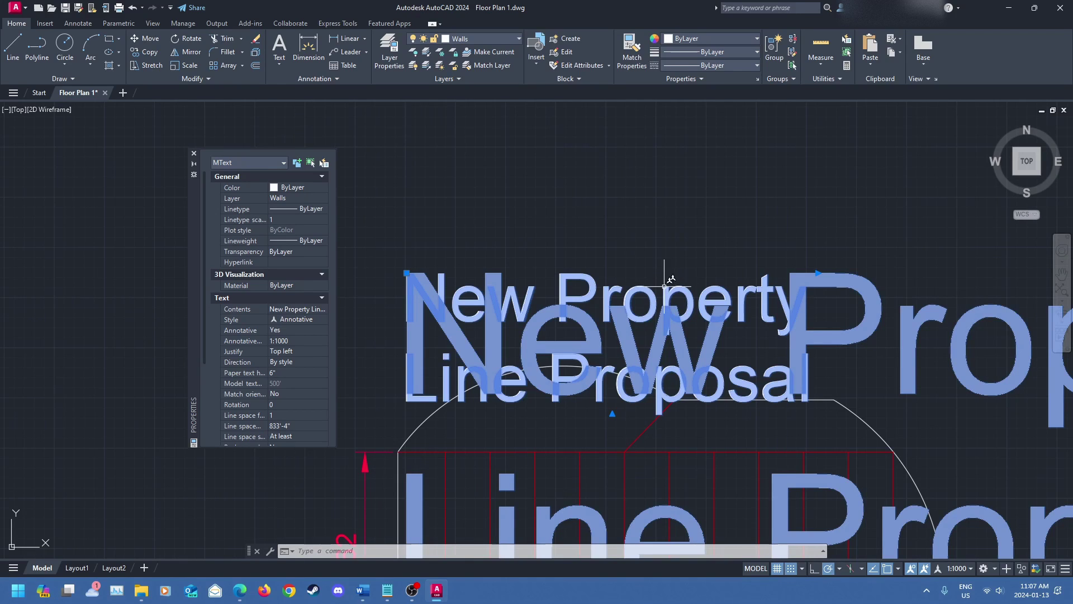
Scale the whole property plan with its title and dimension to twice its size from the left end of the base strip
key("Escape")
scroll(719, 297, "down", 3)
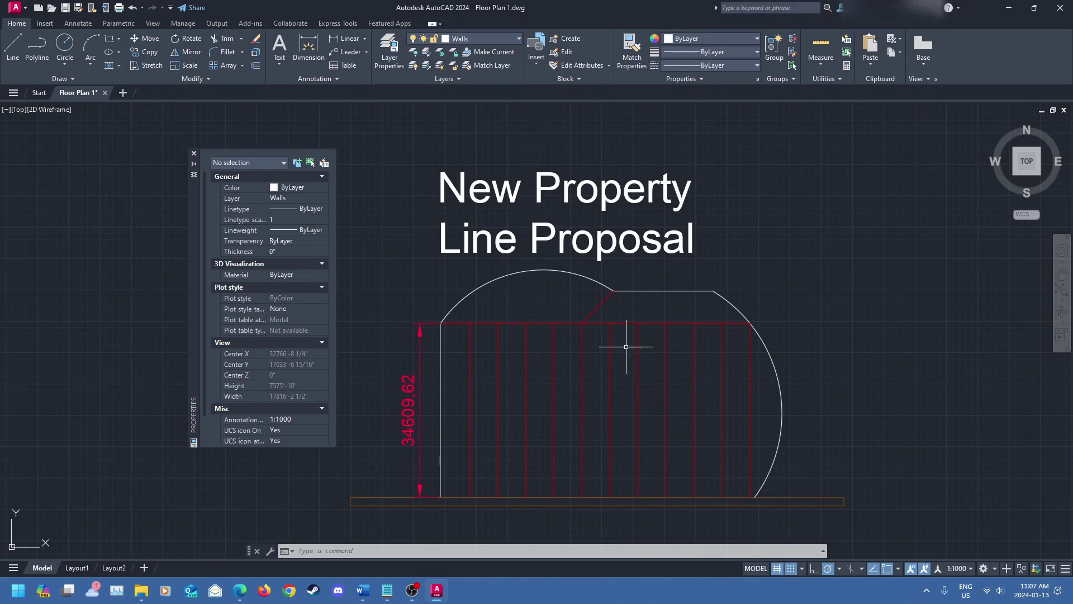
scroll(637, 302, "down", 2)
left_click(419, 148)
left_click(1062, 443)
scroll(762, 443, "up", 2)
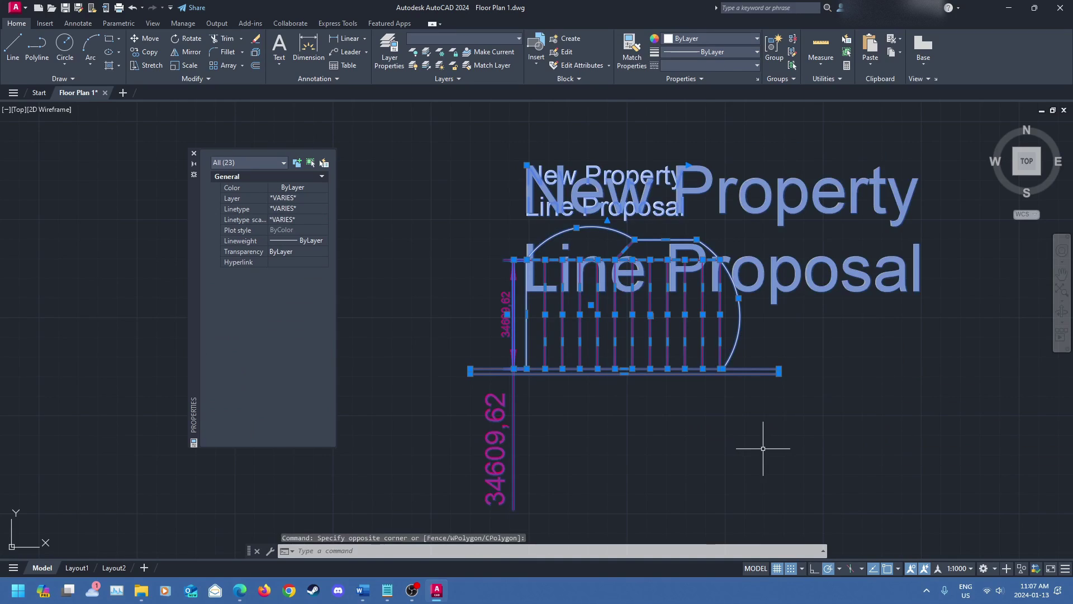
middle_click_drag(762, 444, 697, 470)
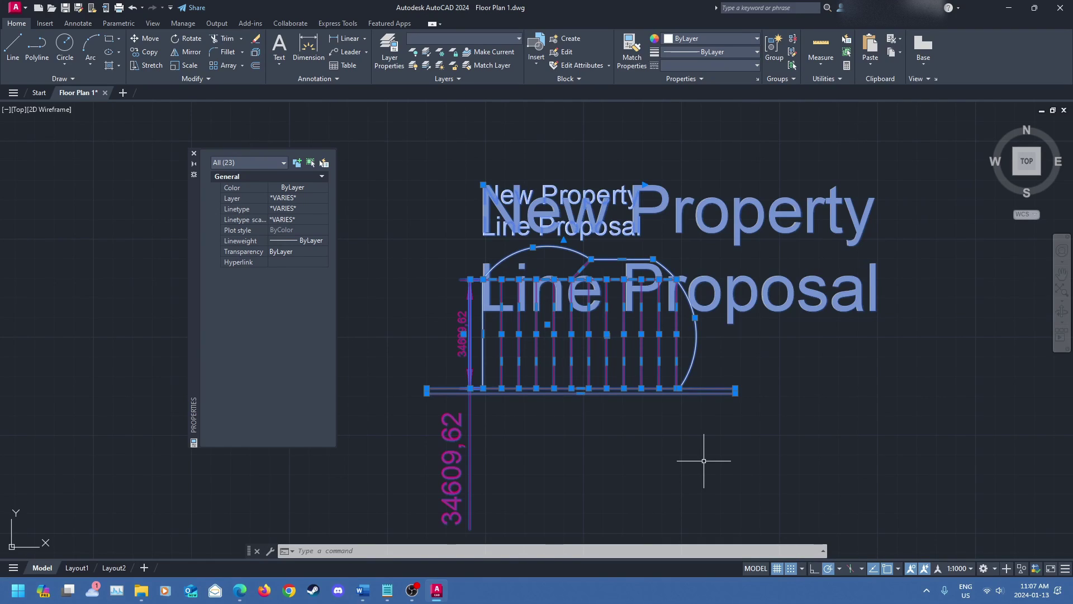
type("SCALE")
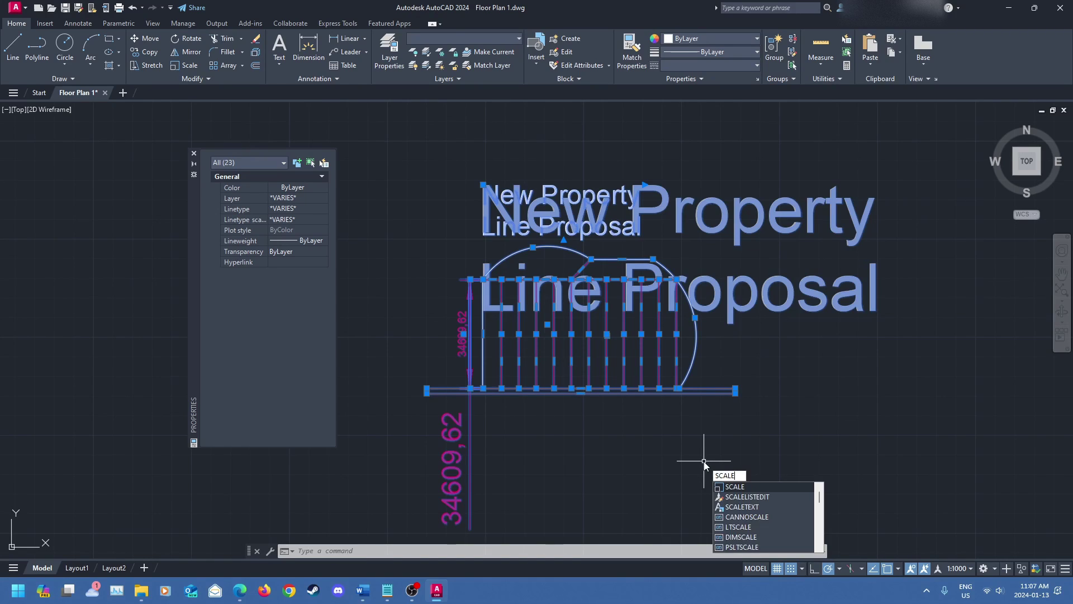
key("Return")
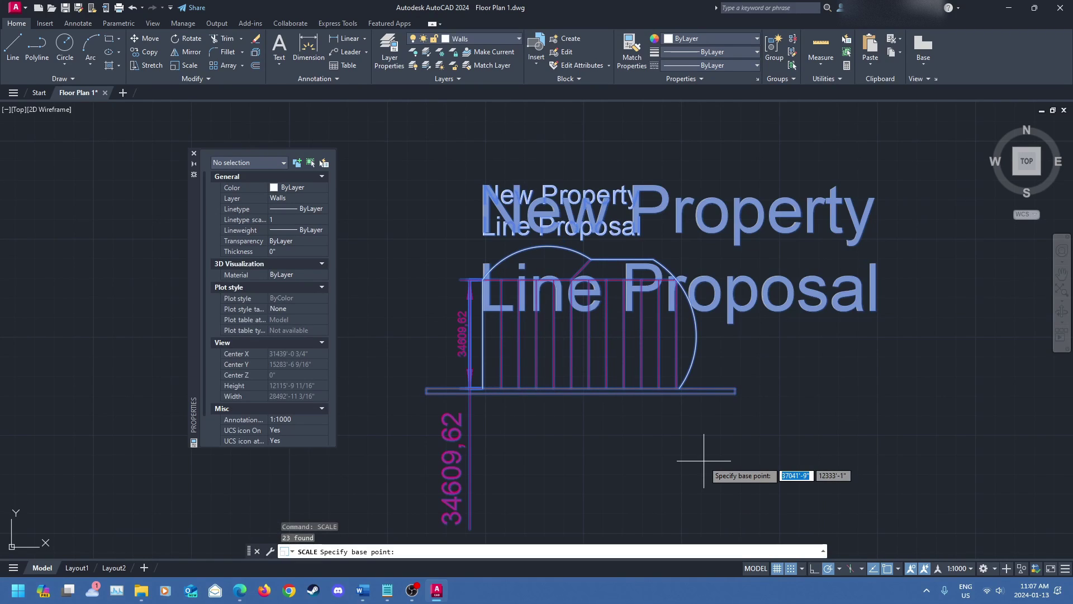
left_click(427, 391)
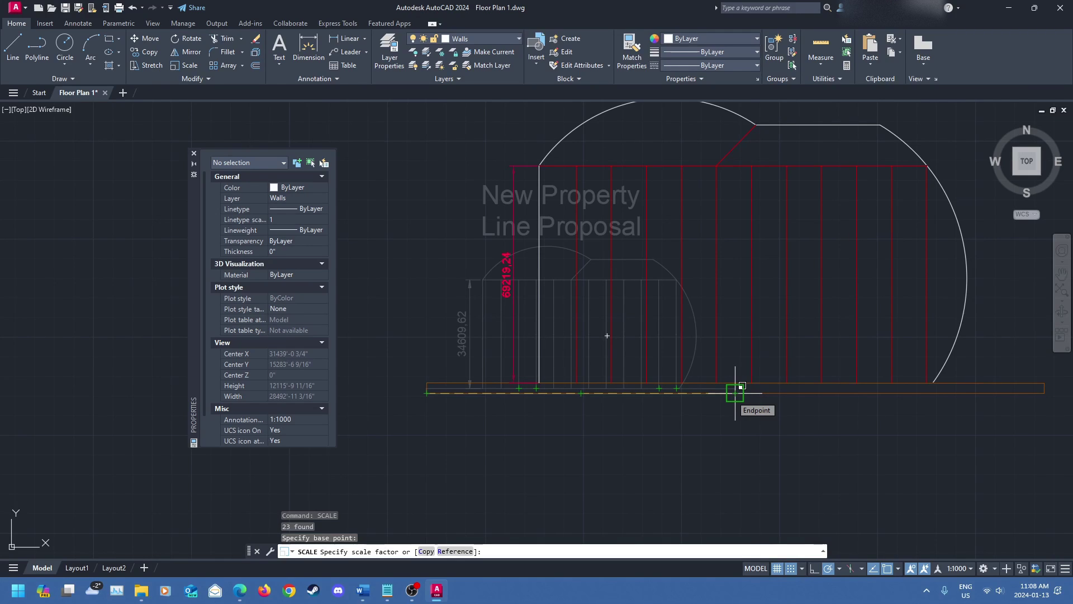
left_click(735, 393)
middle_click_drag(719, 395, 660, 419)
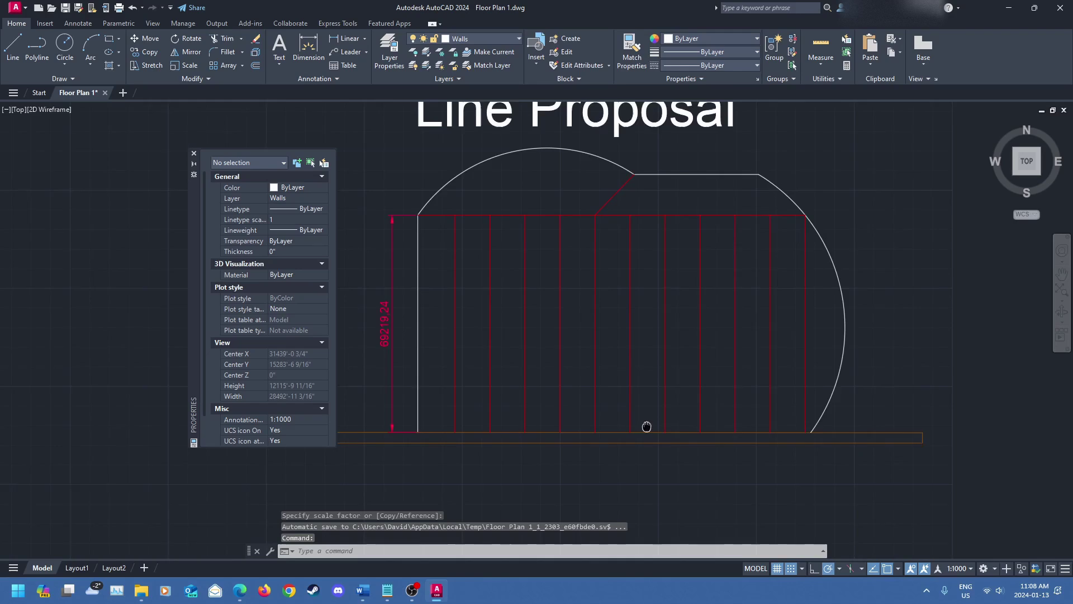
scroll(414, 363, "down", 3)
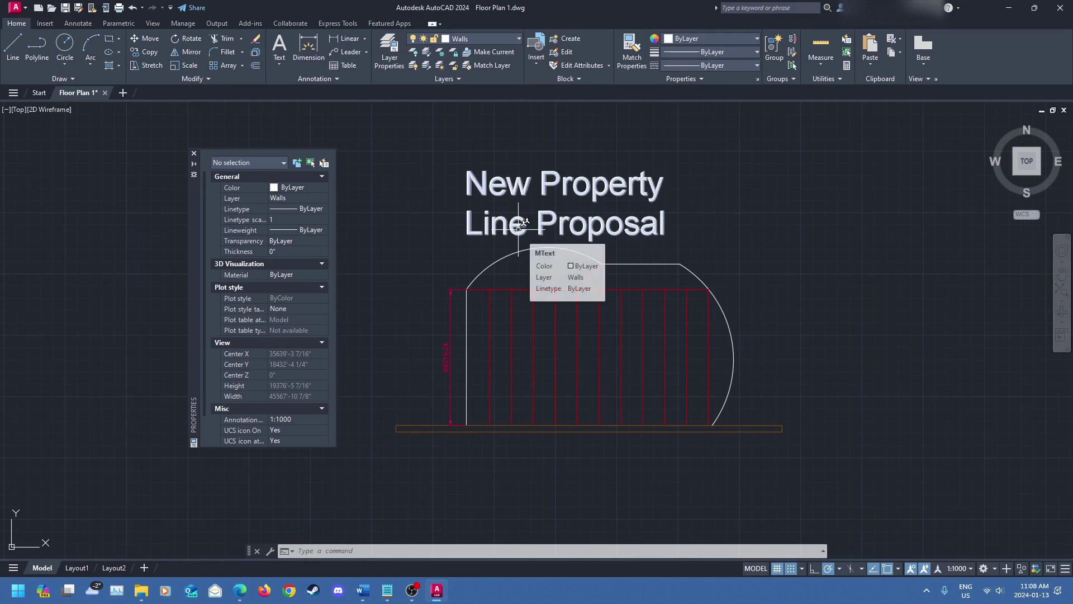
Set the text height of the plan's vertical dimension to 4"
left_click(442, 375)
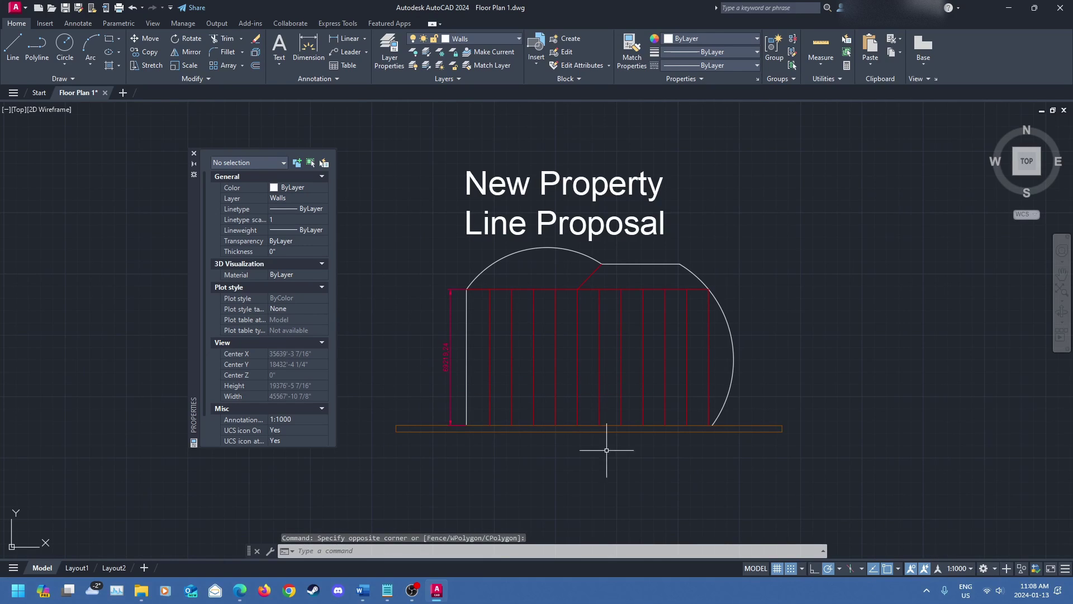
left_click(451, 367)
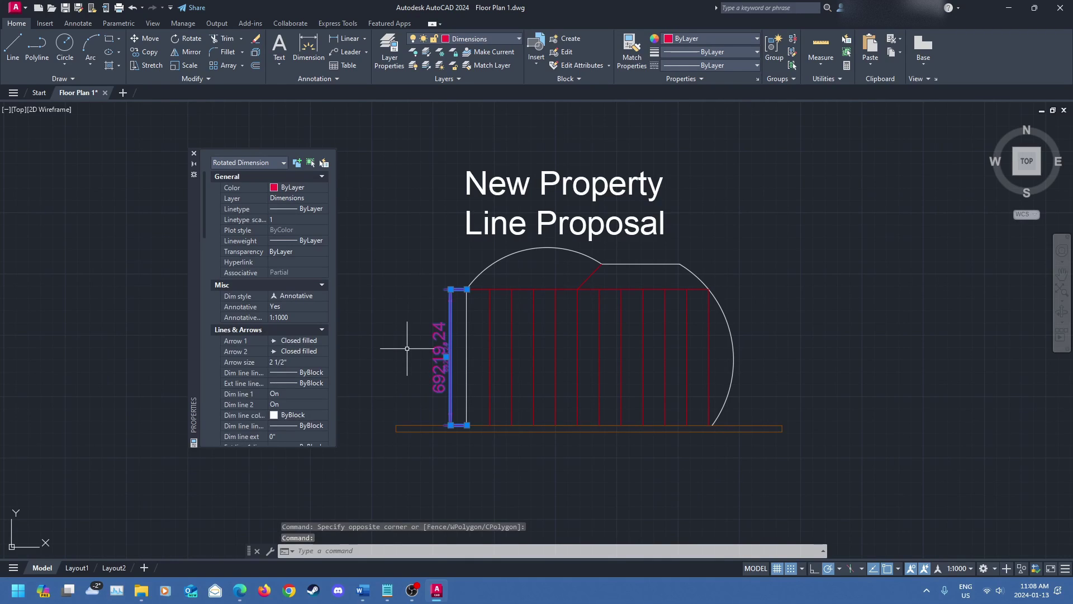
key("Escape")
left_click(450, 361)
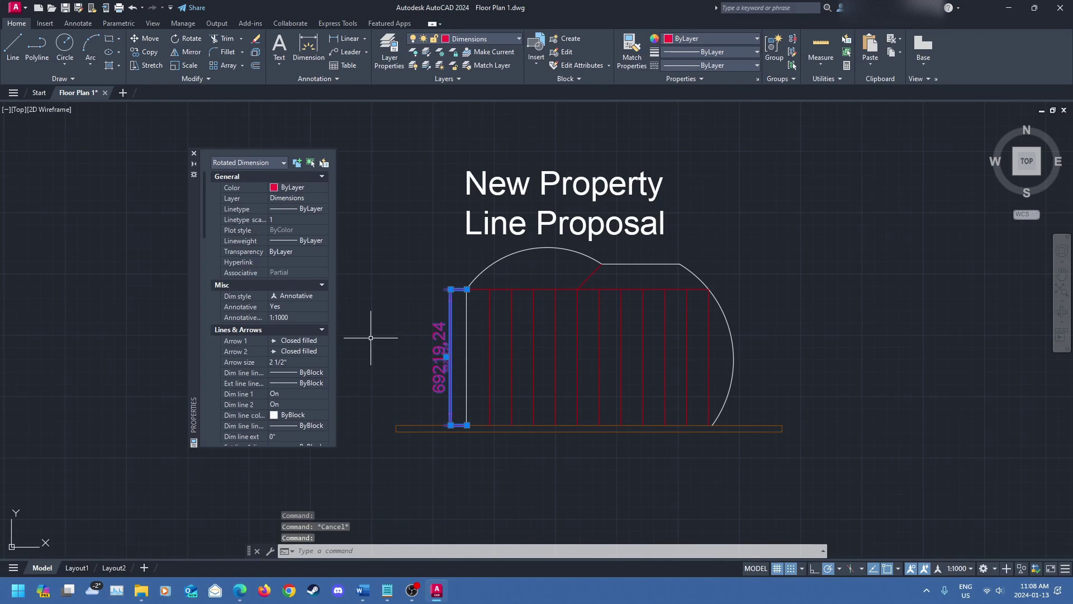
scroll(291, 317, "down", 4)
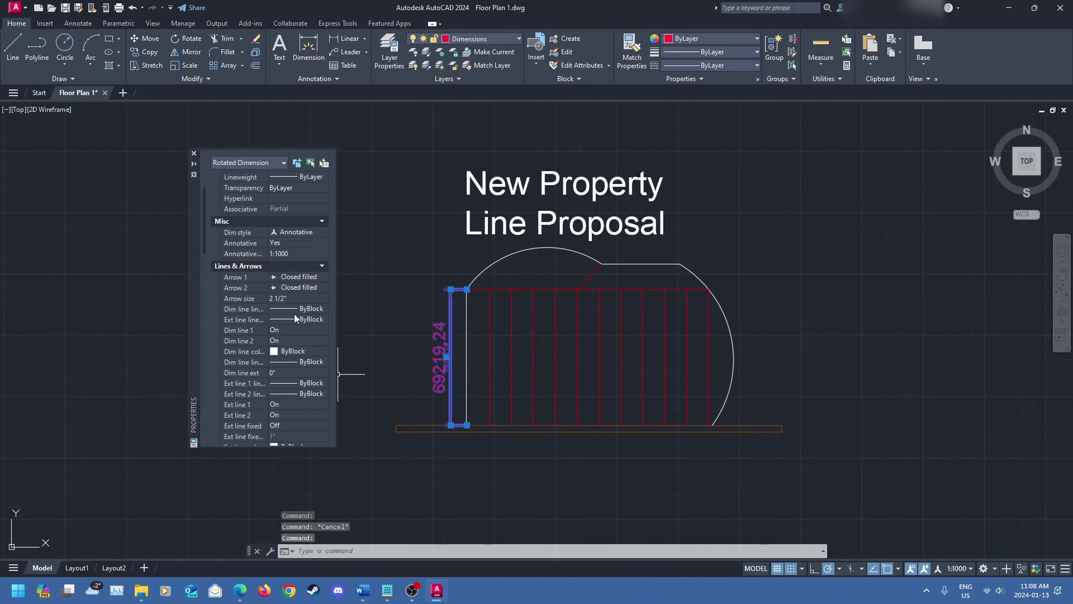
scroll(276, 367, "up", 2)
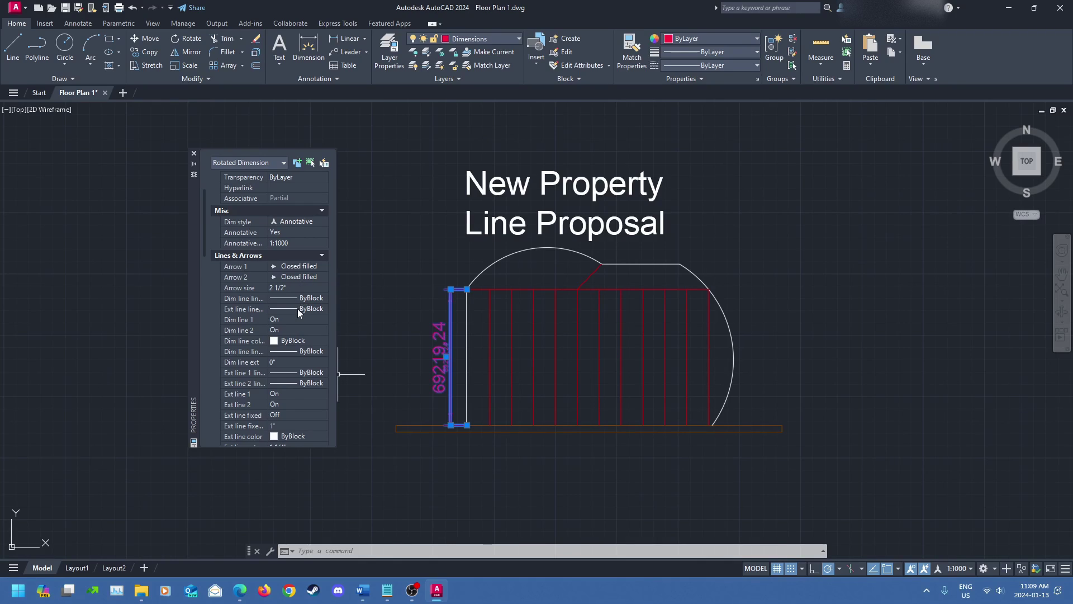
scroll(302, 301, "down", 4)
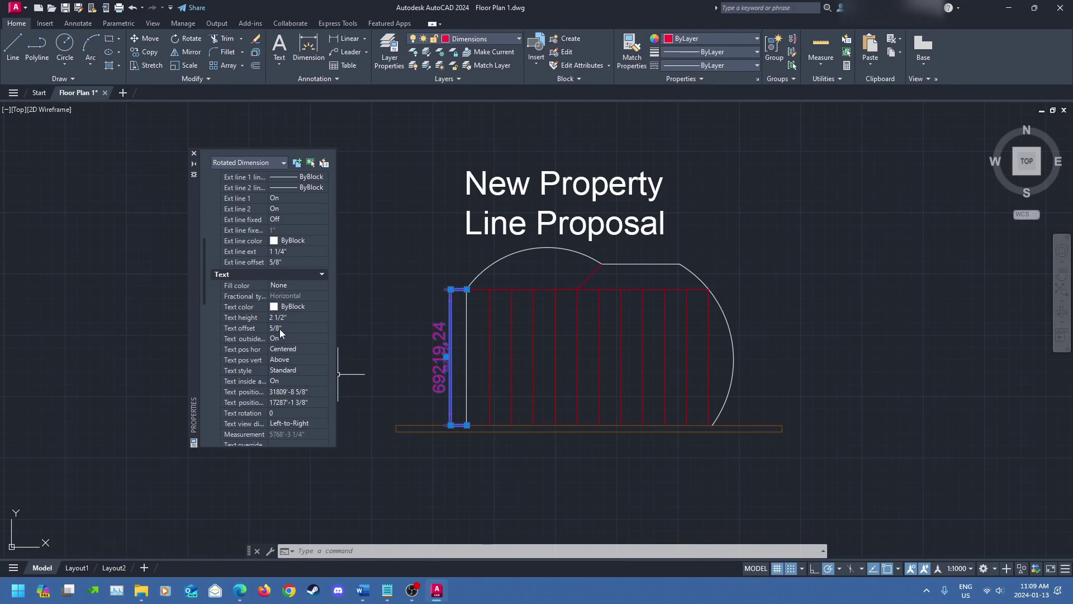
left_click(284, 317)
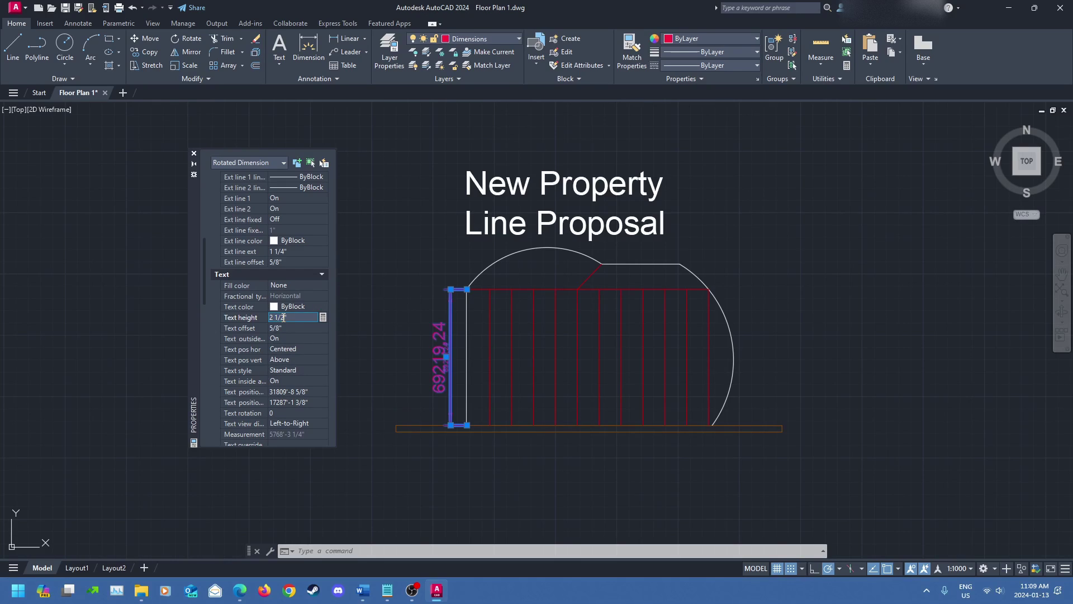
type("4")
key("Tab")
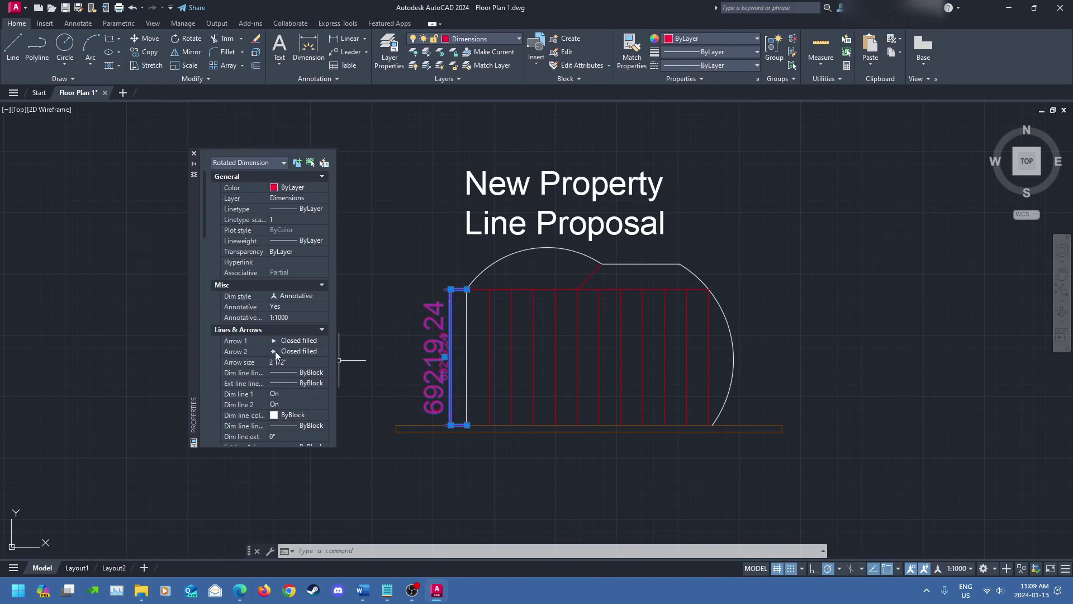
Increase the vertical dimension's text height further and deselect the dimension
scroll(274, 343, "down", 4)
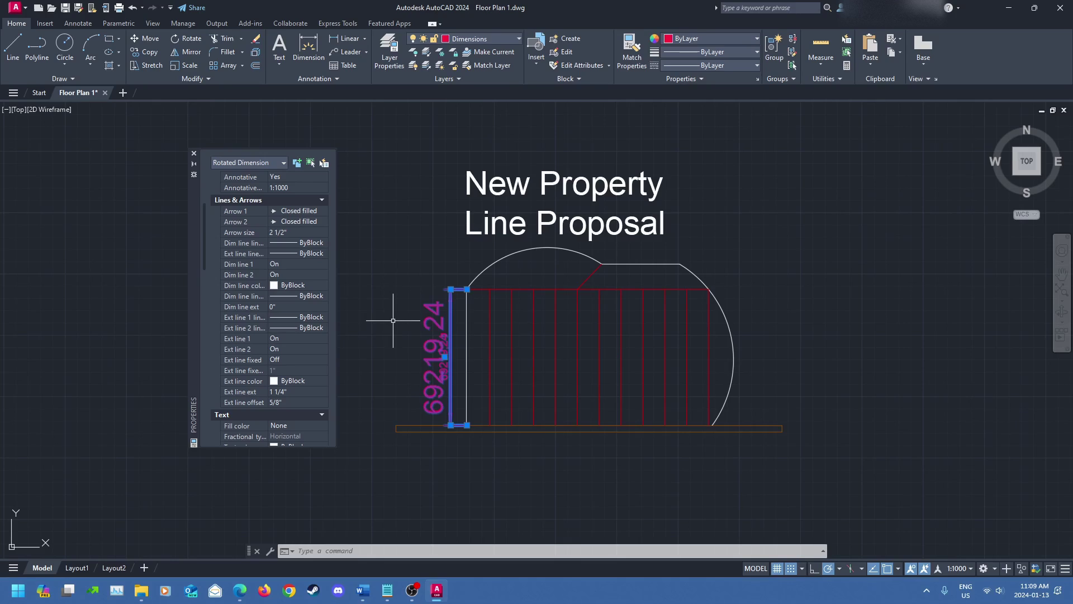
scroll(314, 338, "down", 5)
left_click(272, 317)
type("4")
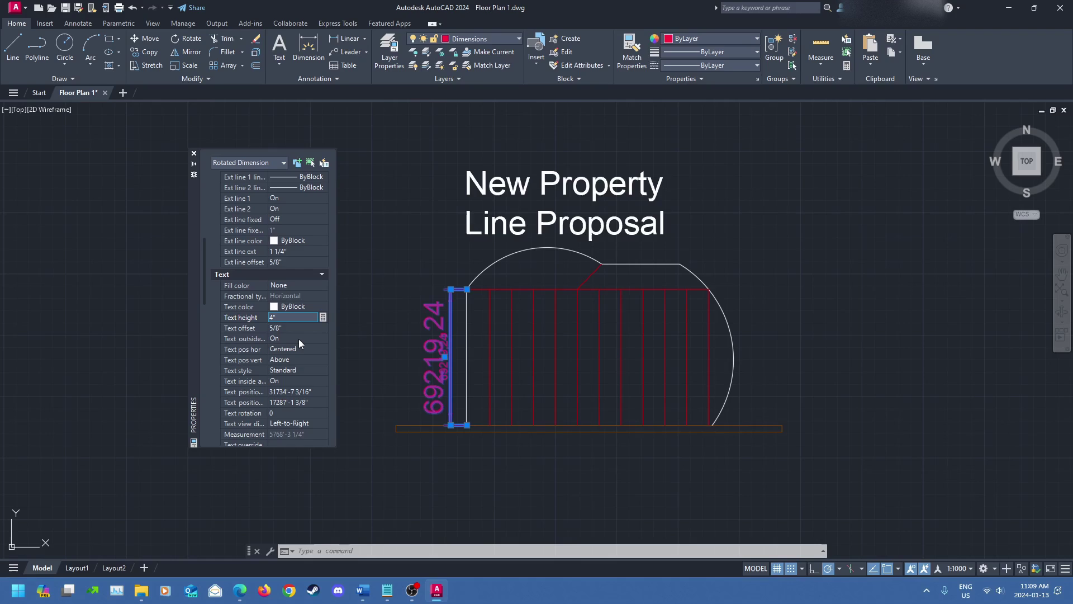
key("Return")
key("Escape")
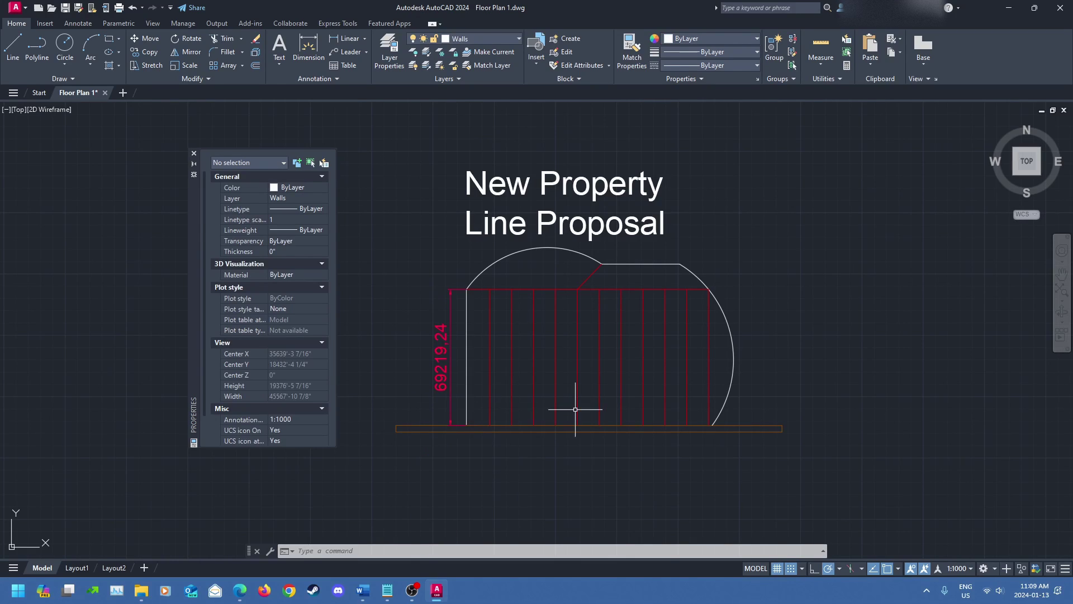
Switch the annotation scale to 1:2500 and back to 1:1000 to compare the sizes of the title and dimension text
middle_click_drag(572, 409, 568, 418)
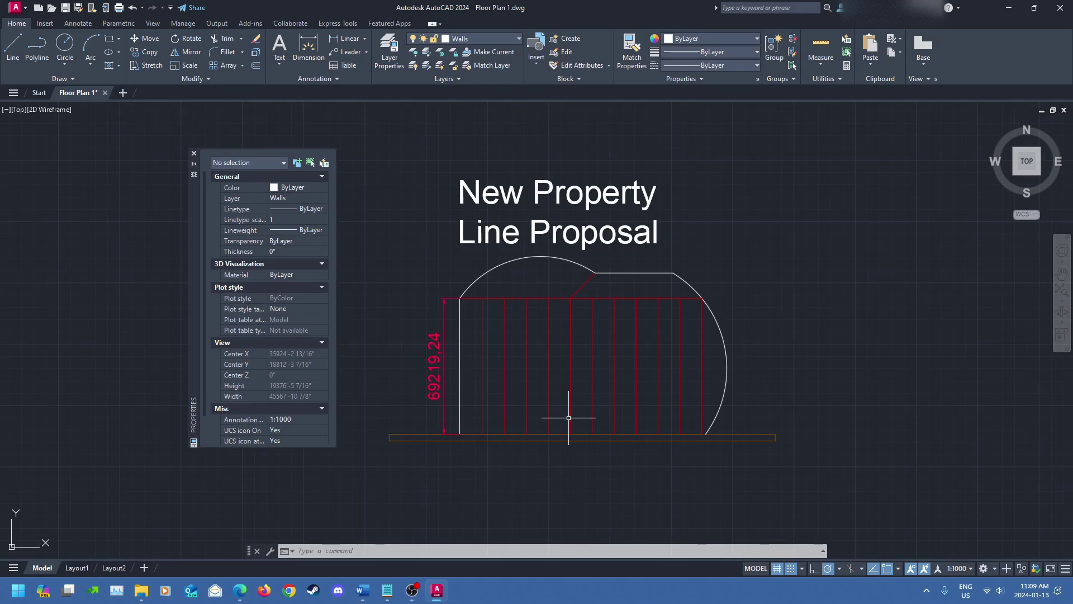
left_click(960, 568)
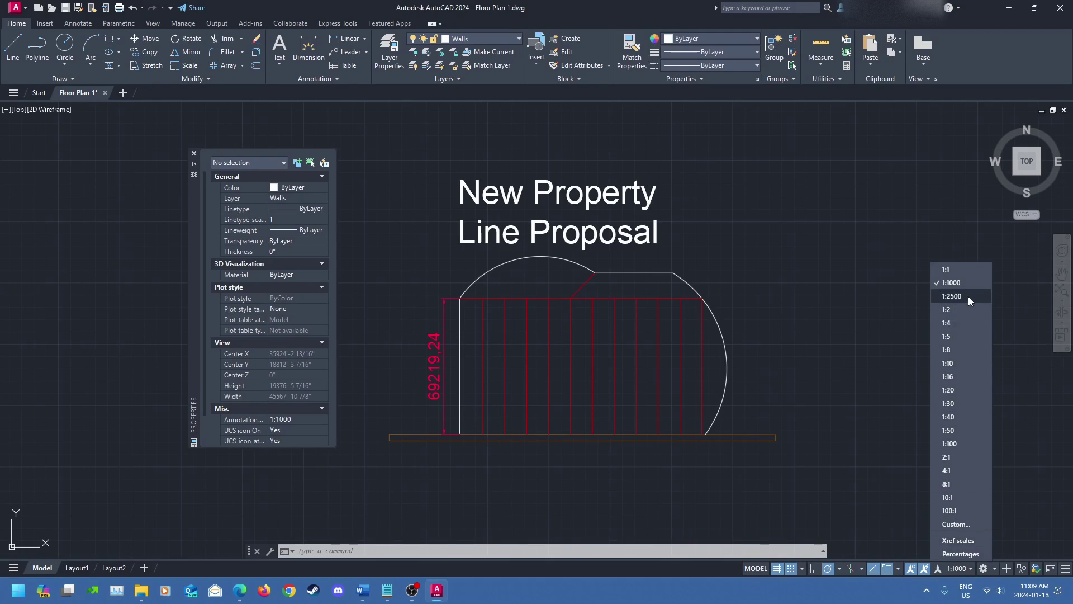
left_click(969, 300)
left_click(957, 568)
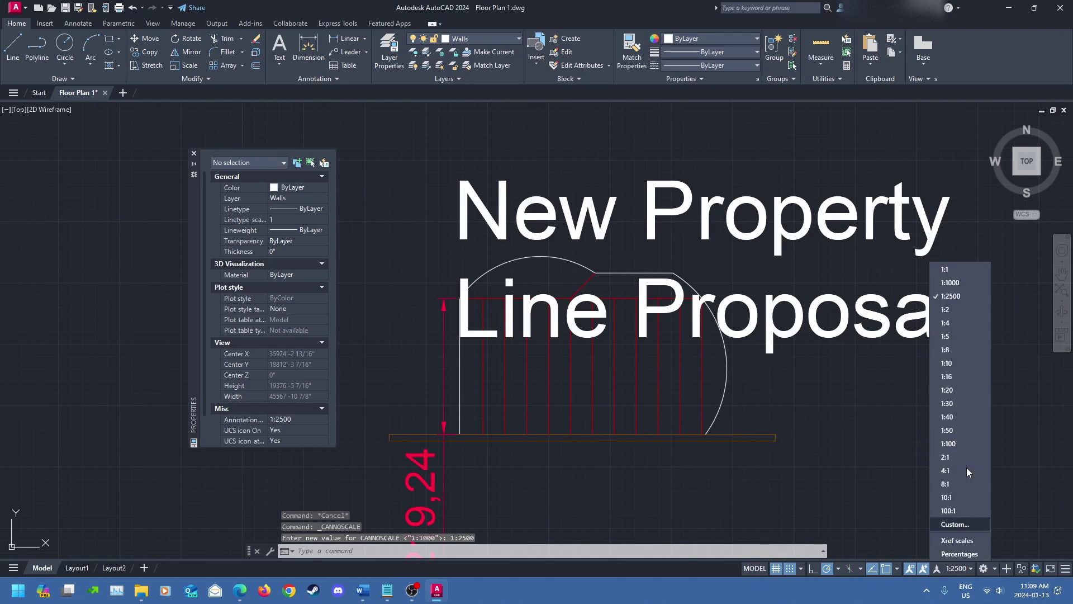
left_click(951, 282)
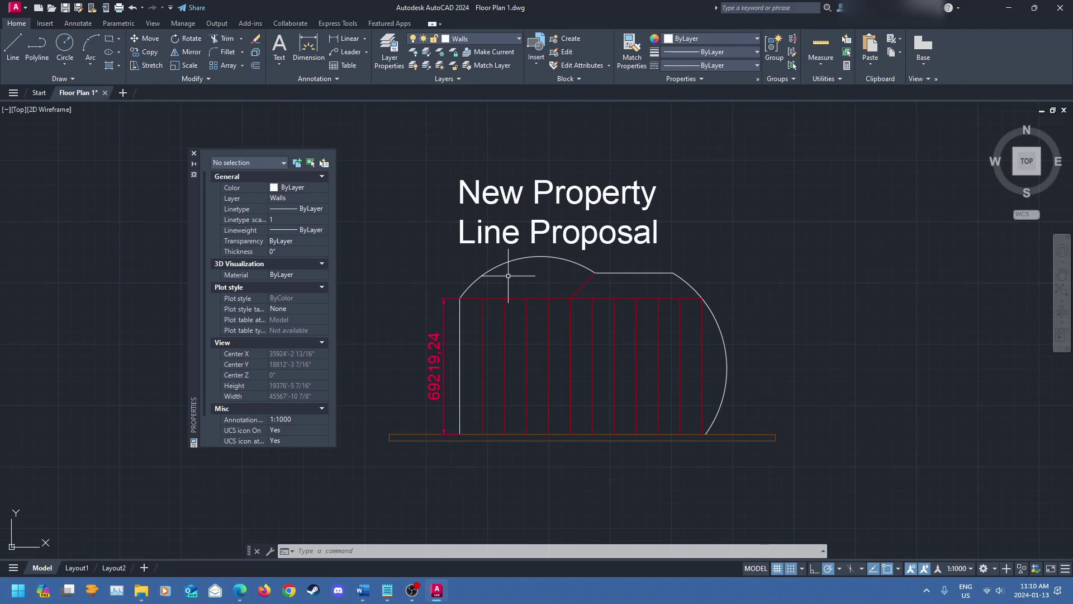
Set the "New Property Line Proposal" title's paper text height to 6" and deselect it
left_click(554, 251)
left_click(559, 223)
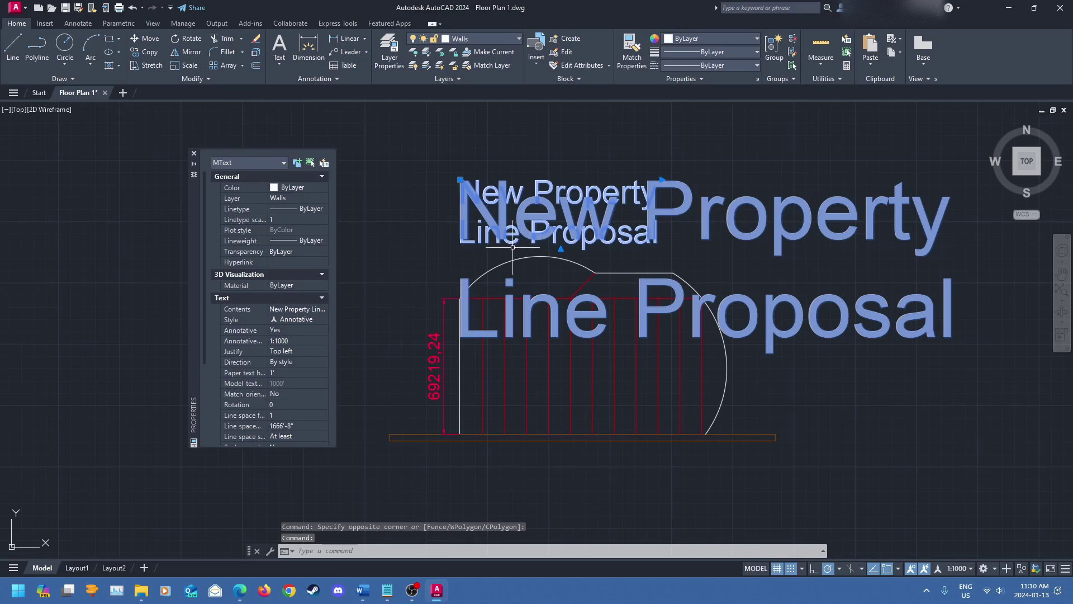
left_click(274, 373)
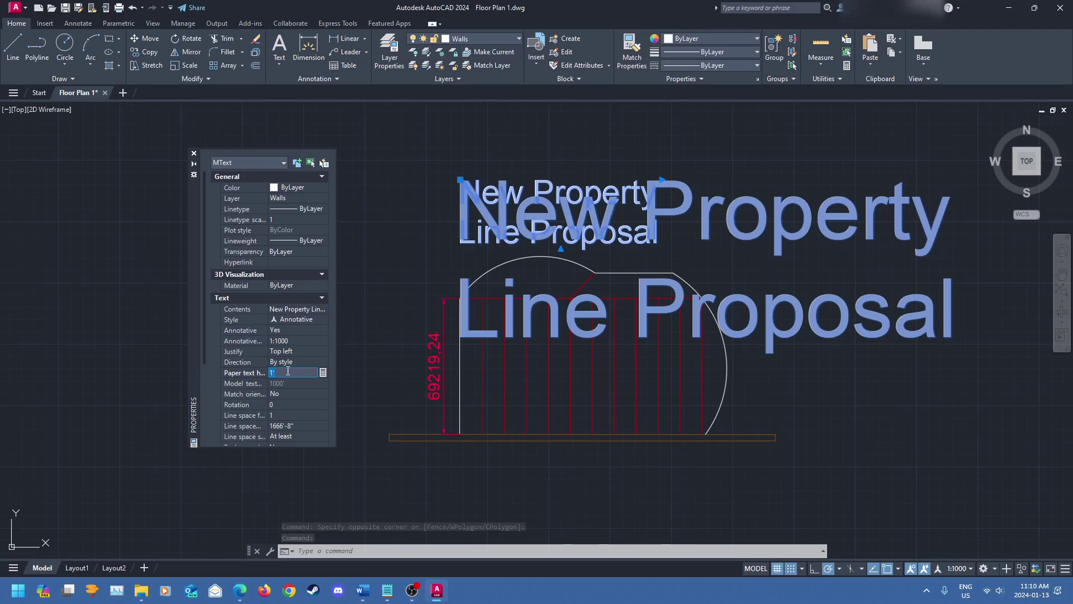
left_click(288, 371)
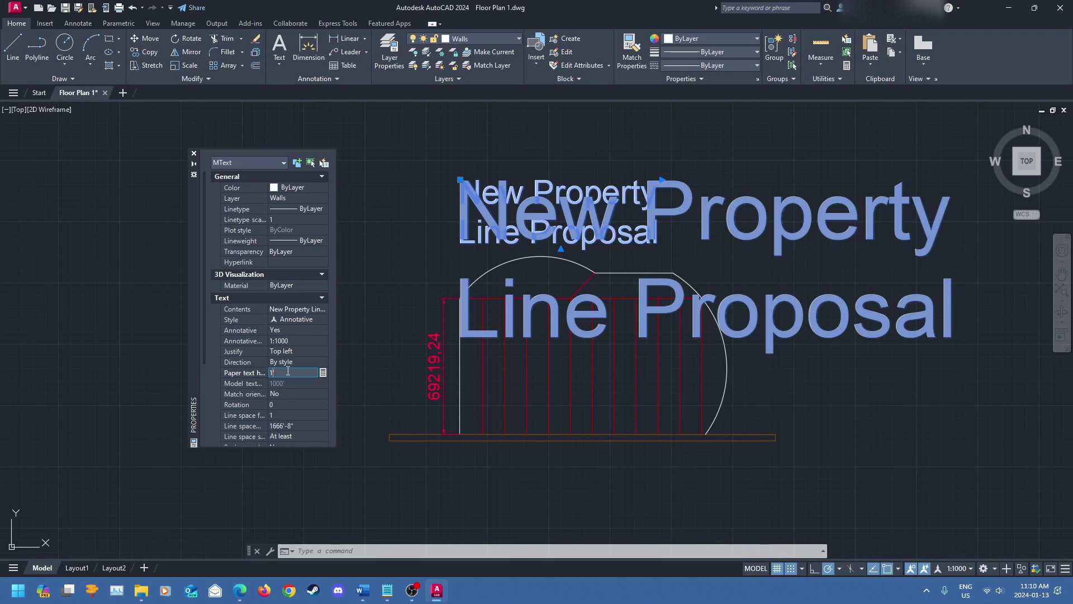
key("BackSpace")
type("6")
key("Return")
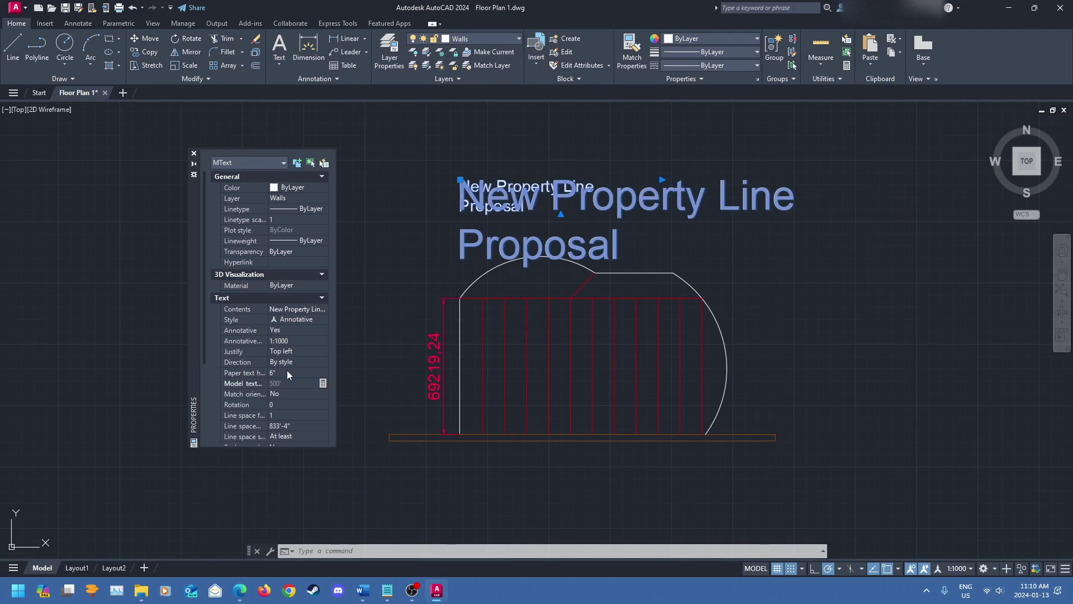
key("Escape")
Move the "New Property Line Proposal" title closer to the plan outline, roughly centred above its upper arc
left_click(530, 220)
left_click_drag(526, 220, 570, 250)
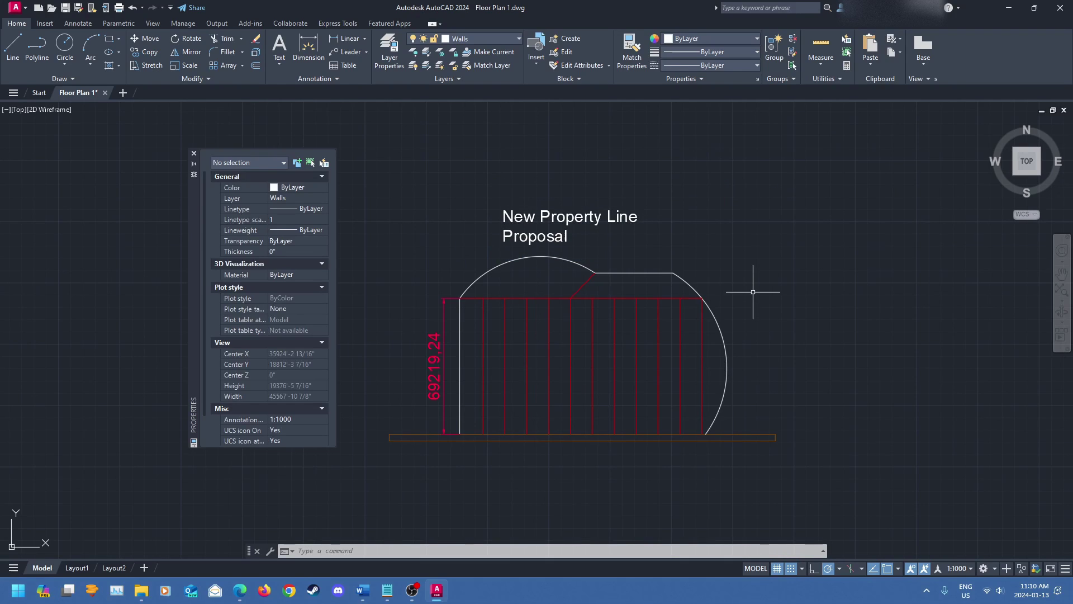
mouse_move(753, 292)
middle_mouse_down()
mouse_move(797, 313)
mouse_move(783, 317)
middle_mouse_up()
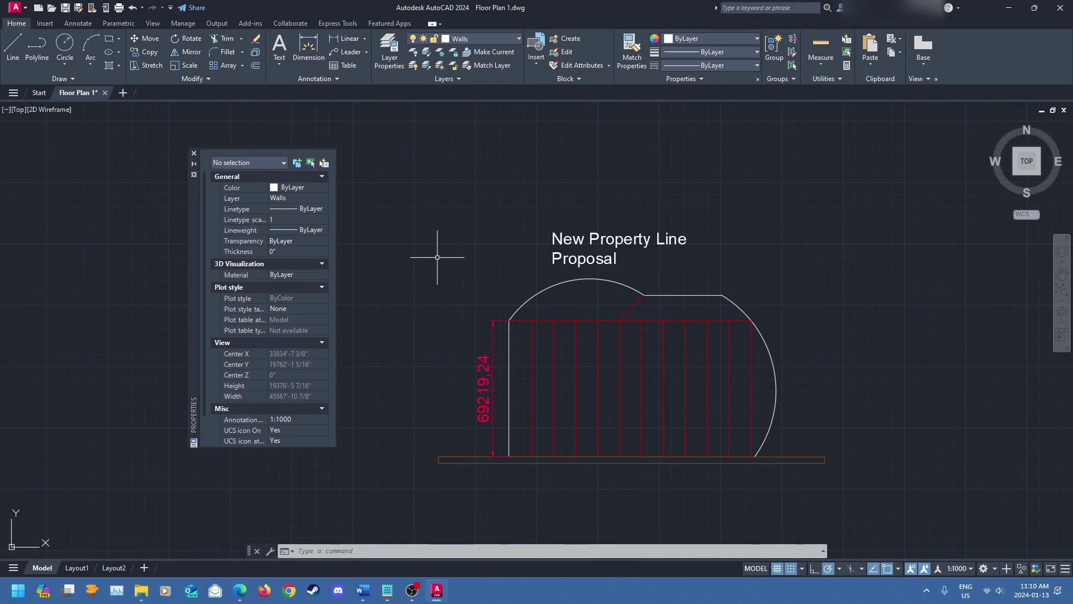
Close the Properties palette and bring the shed drawing's annotations near the origin into view
left_click(194, 154)
scroll(331, 384, "down", 3)
middle_click_drag(132, 515, 372, 419)
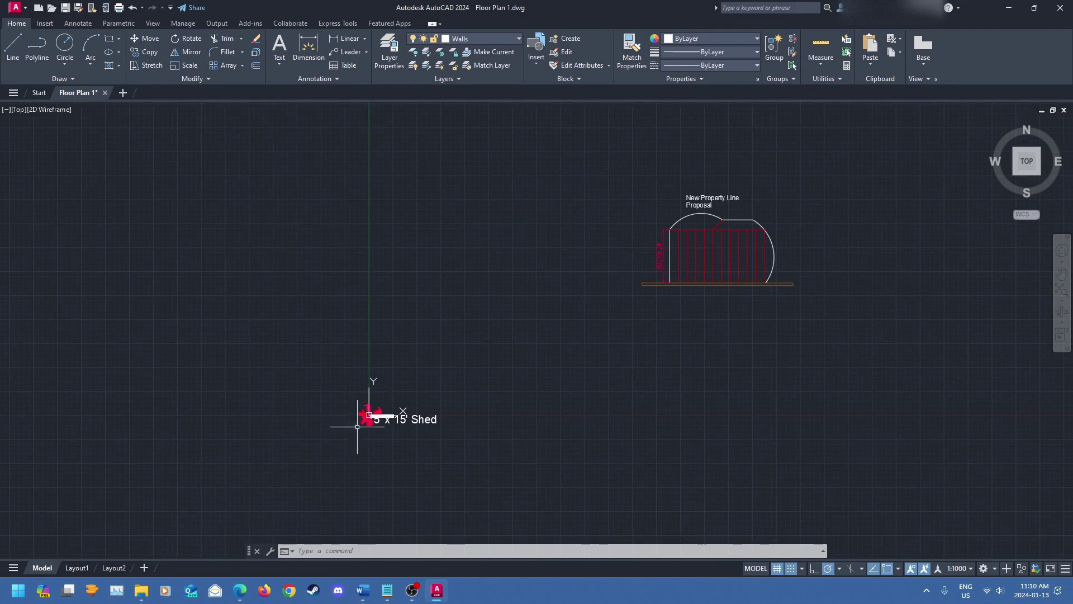
scroll(388, 335, "up", 6)
scroll(416, 283, "up", 5)
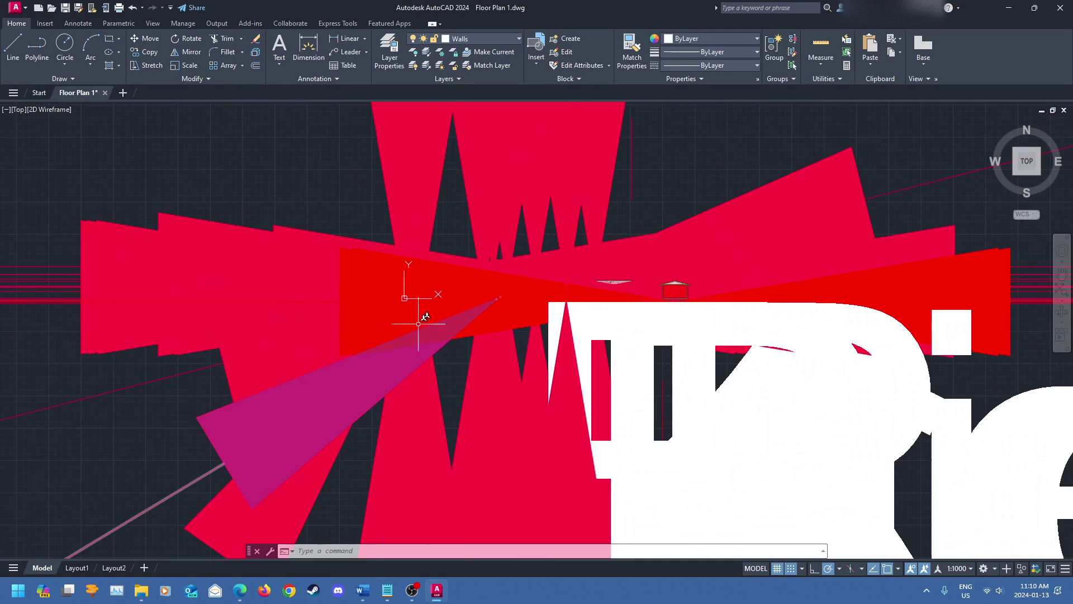
scroll(681, 336, "down", 6)
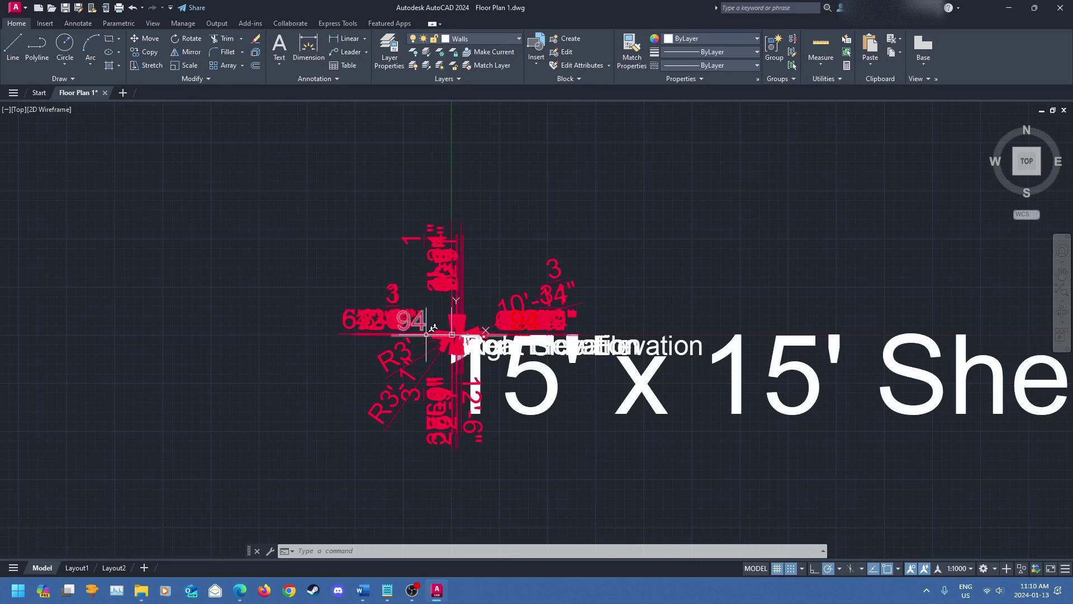
Set the annotation scale to 1:2 and show the 15' x 15' Shed floor plan at that scale
left_click(959, 568)
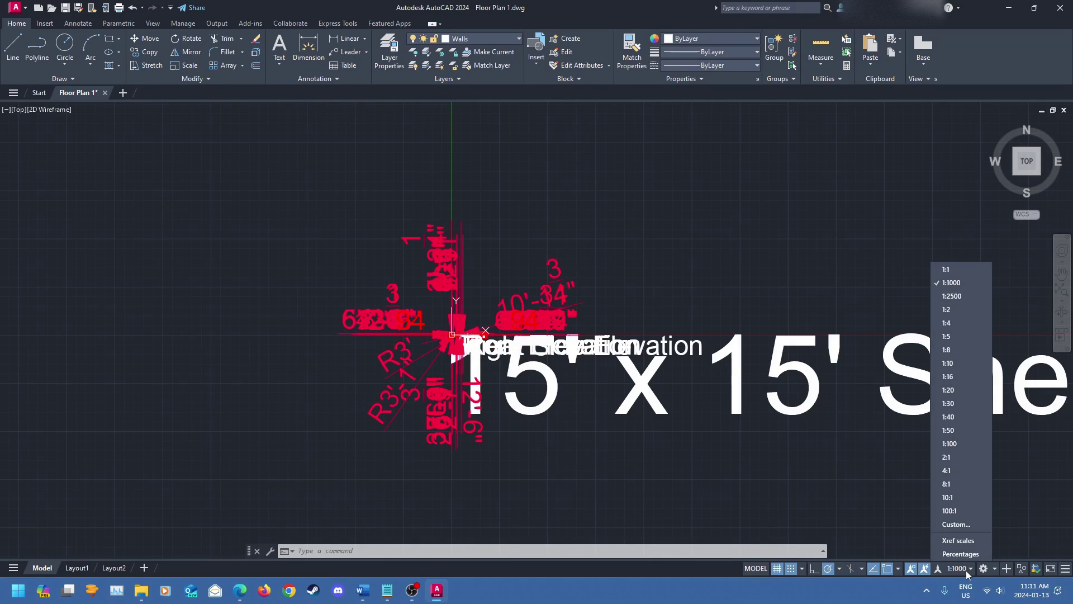
left_click(958, 310)
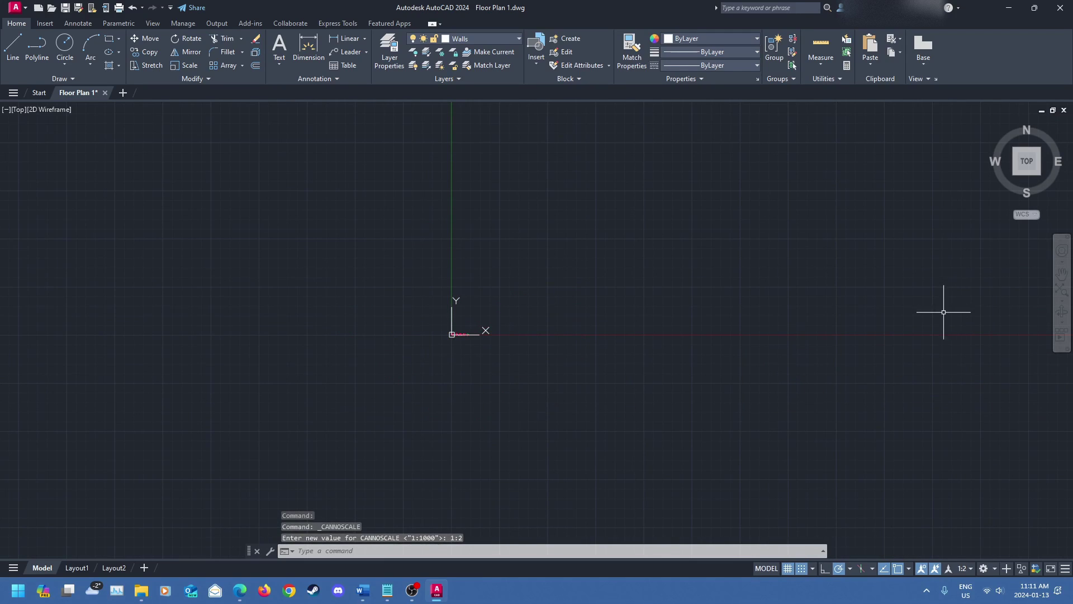
middle_click_drag(451, 329, 404, 323)
scroll(403, 323, "up", 12)
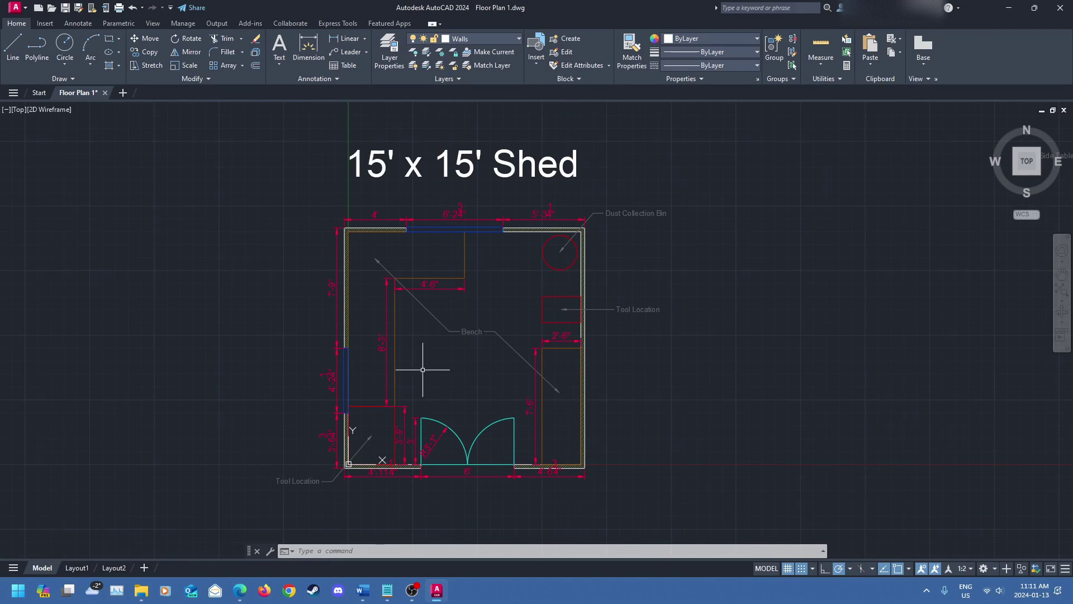
Select the shed floor plan with its dimensions and leaders, inspect the annotations' other scale representations, and clear the selection
left_click(277, 200)
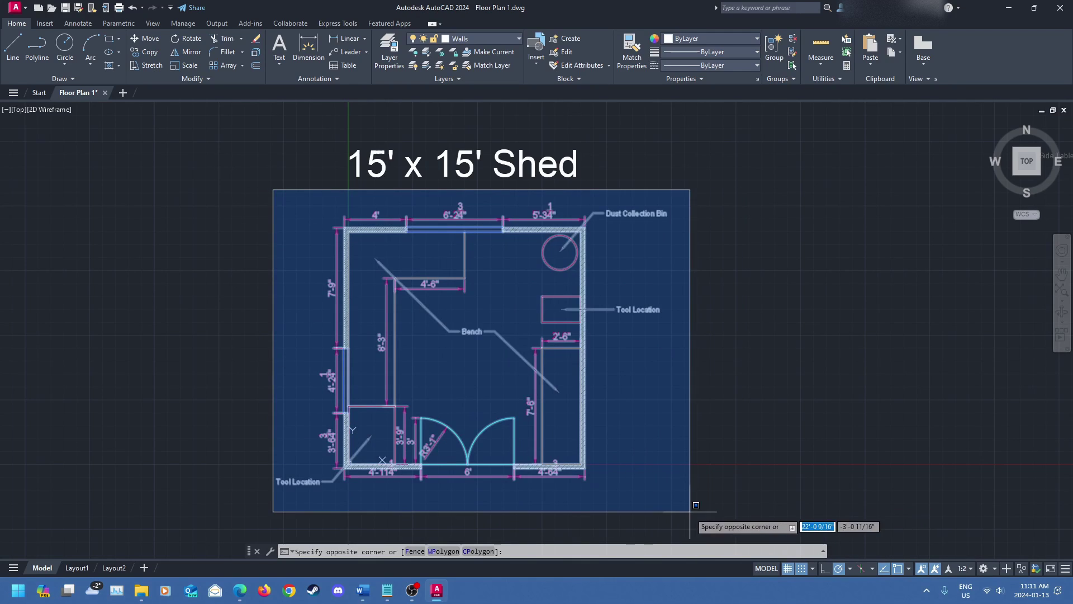
left_click(705, 492)
scroll(695, 311, "down", 5)
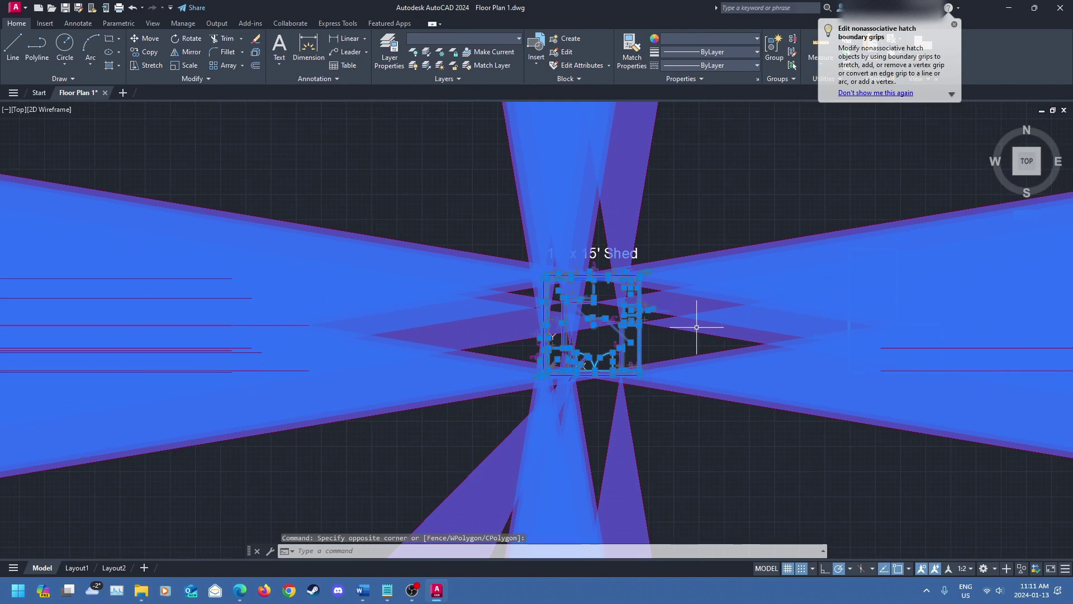
scroll(707, 358, "up", 10)
scroll(660, 369, "down", 10)
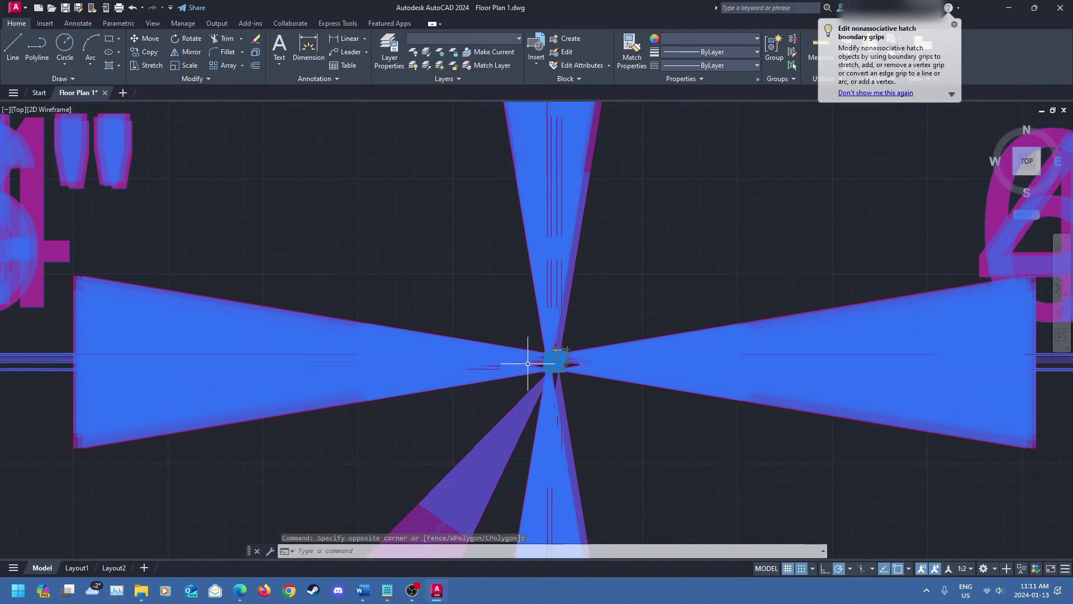
key("Escape")
middle_click_drag(537, 374, 462, 343)
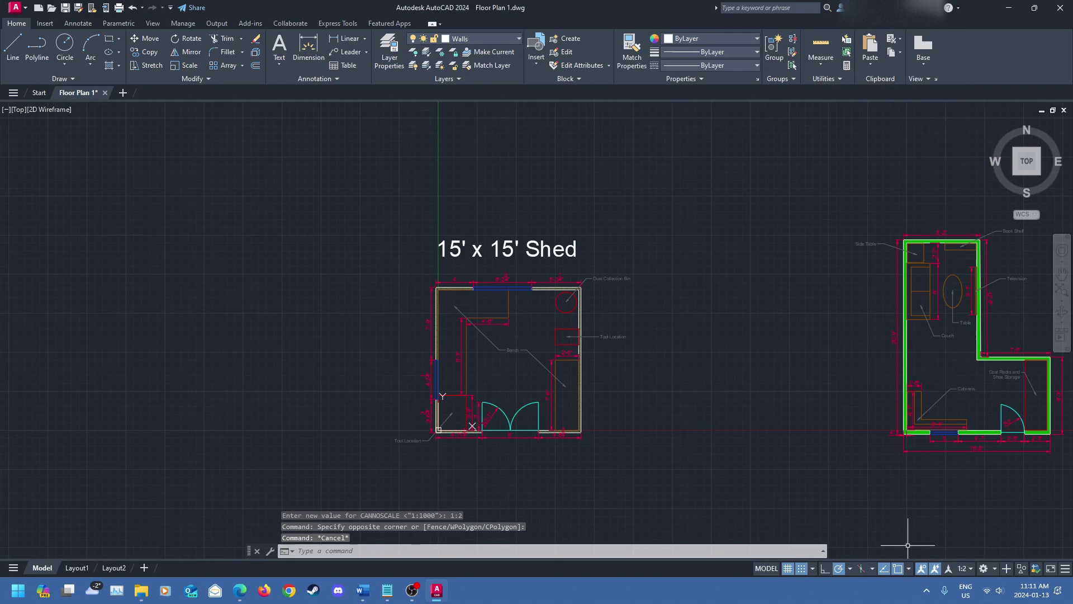
Set the annotation scale to 1:4 and view the shed's title and dimensions at that scale
left_click(965, 570)
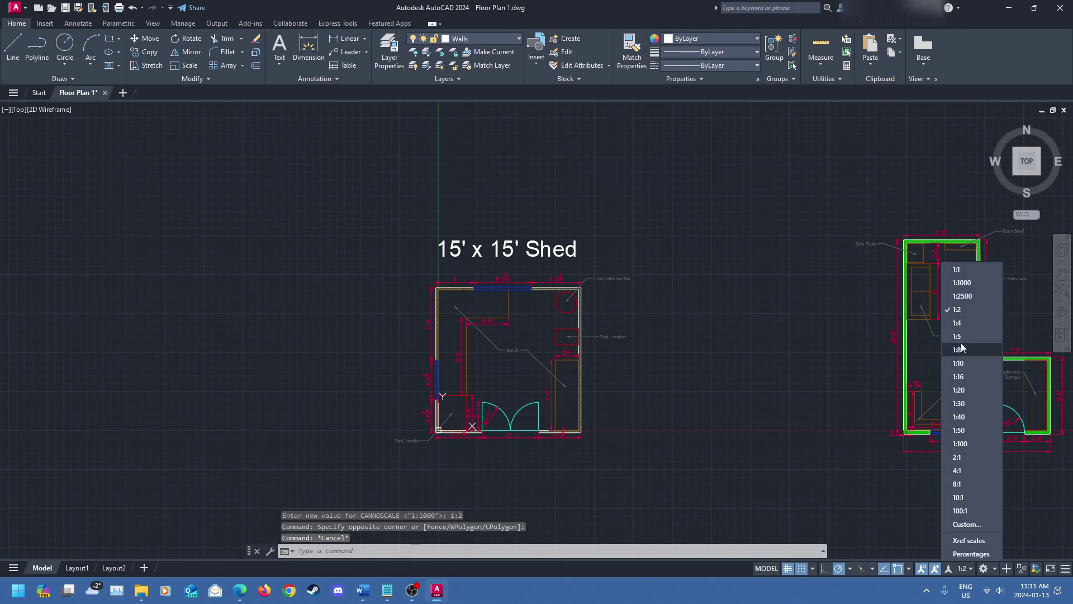
left_click(971, 321)
scroll(515, 348, "up", 2)
middle_click_drag(514, 348, 546, 332)
Switch the annotation scale to 1:1 and view the shed's title and dimension text at that size
left_click(965, 569)
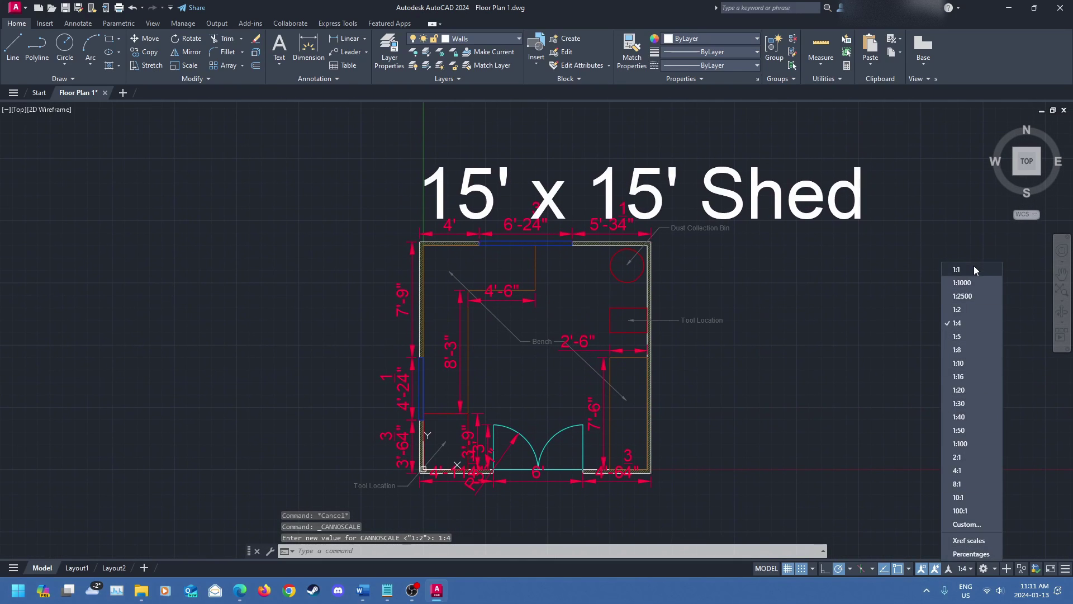
left_click(974, 267)
middle_click_drag(537, 303, 502, 302)
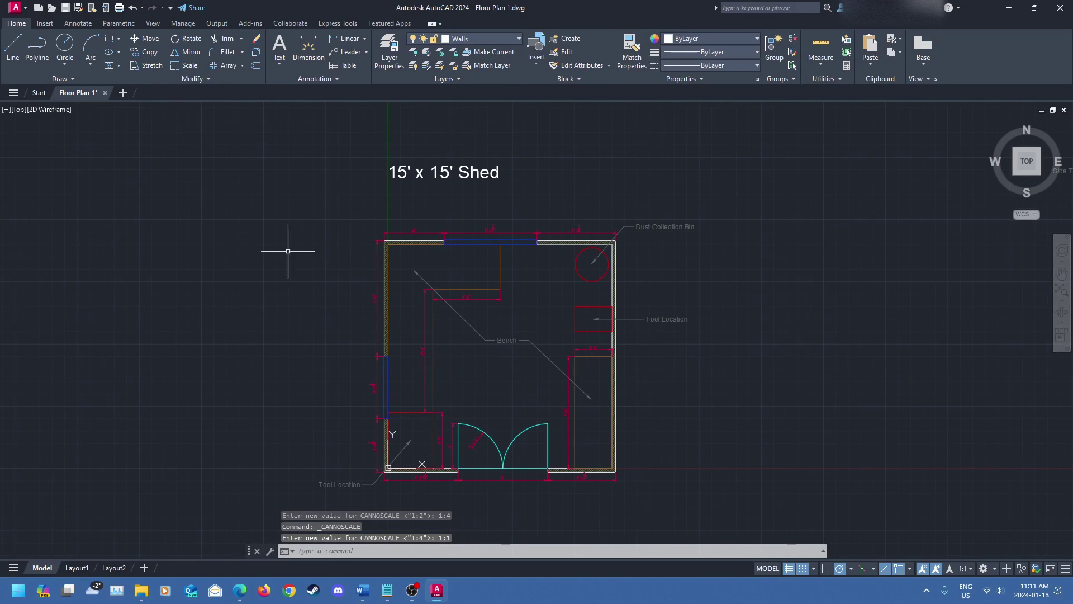
Set the annotation scale back to 1:2 and check the shed's annotations alongside the neighbouring L-shaped floor plan
left_click(968, 570)
left_click(991, 308)
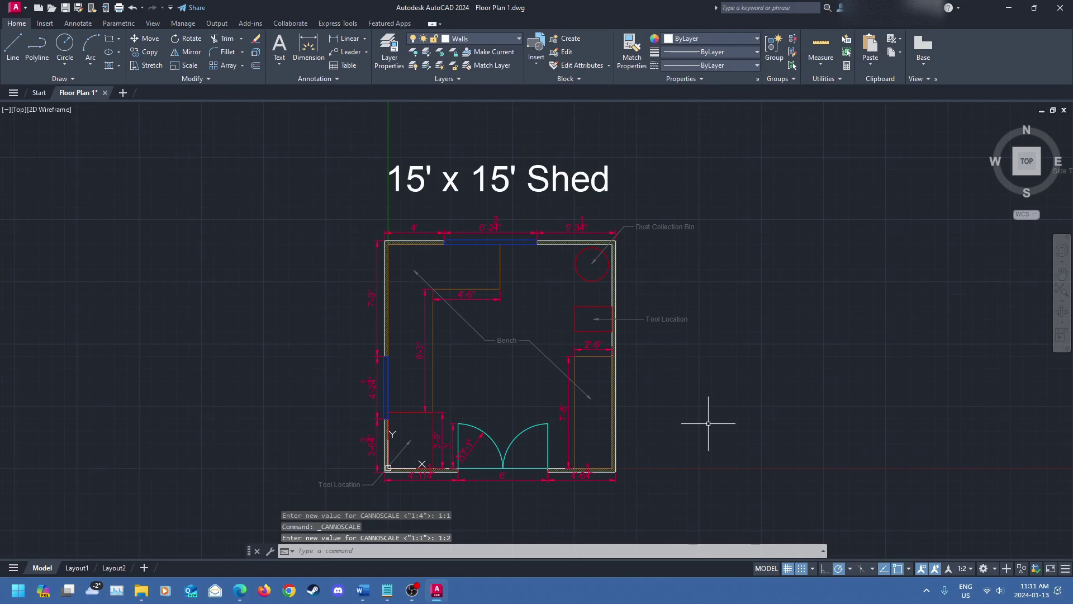
scroll(838, 348, "down", 2)
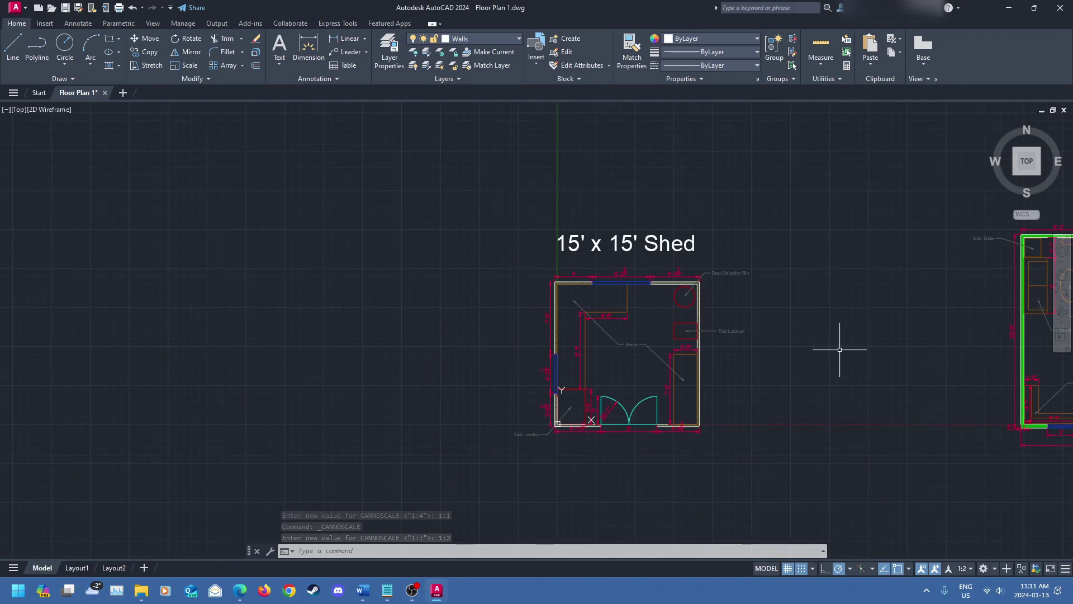
middle_click_drag(839, 347, 541, 362)
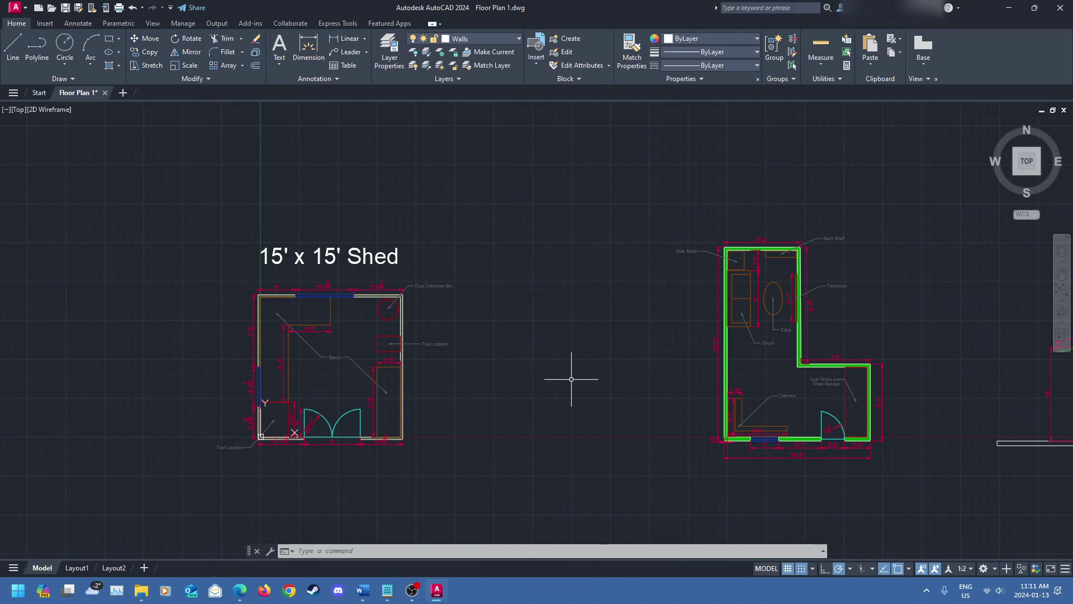
middle_click_drag(486, 419, 694, 431)
scroll(650, 424, "up", 2)
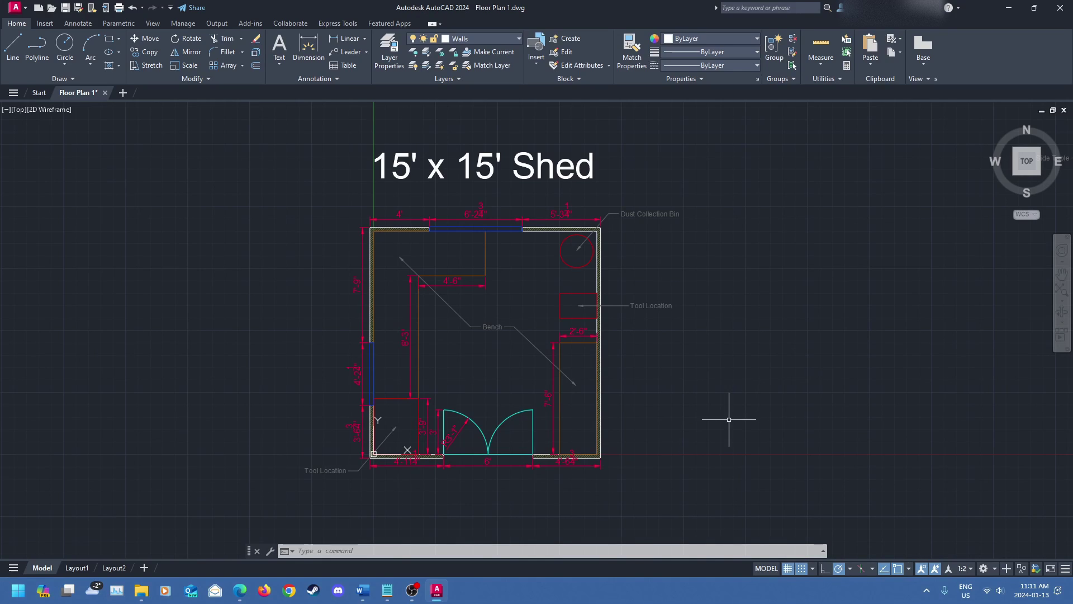
middle_click_drag(786, 364, 745, 384)
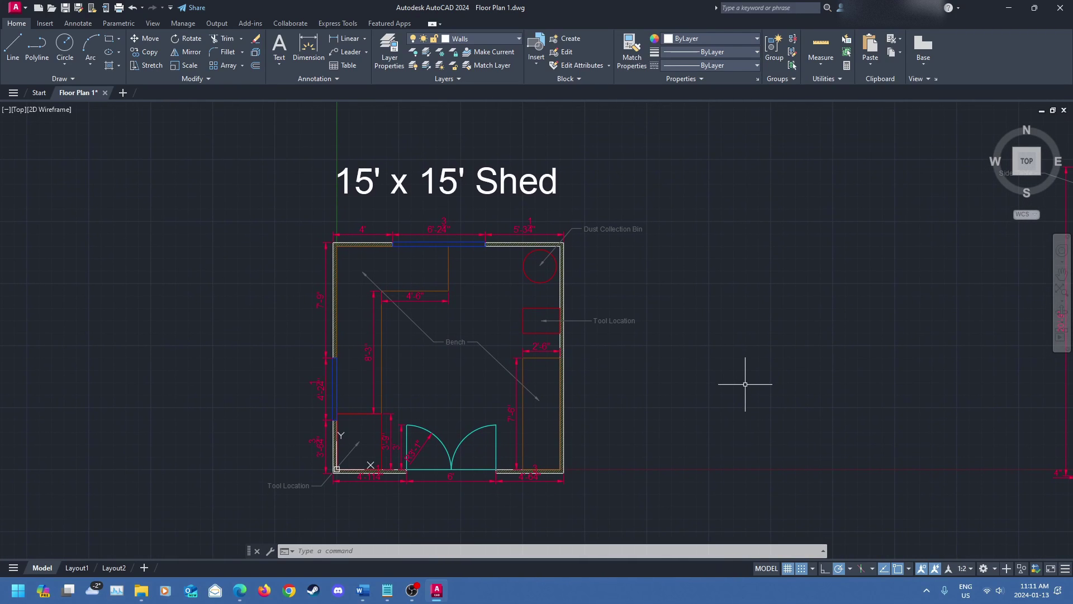